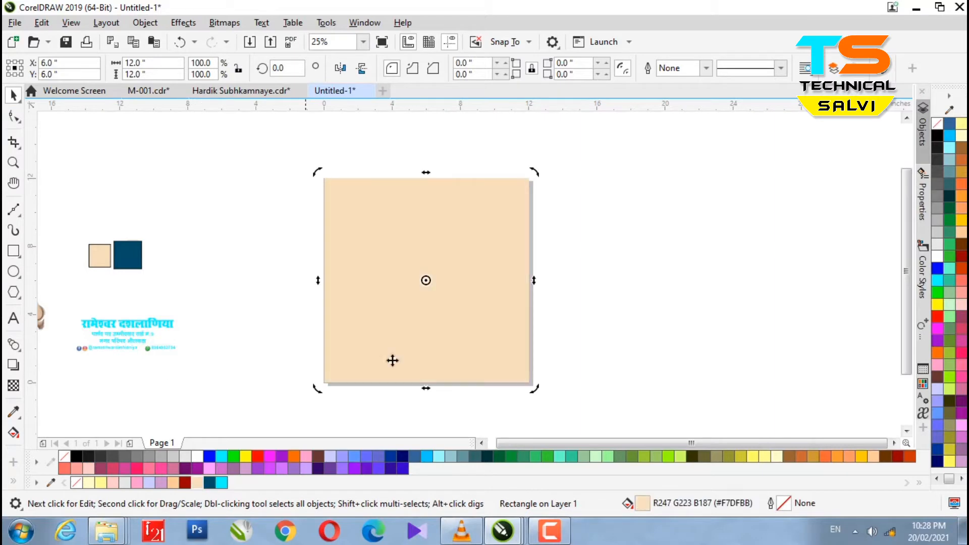
Make a narrower 5.372-inch copy of the beige square and fill it dark red (#990000).
scroll(439, 312, "up", 2)
scroll(432, 314, "down", 2)
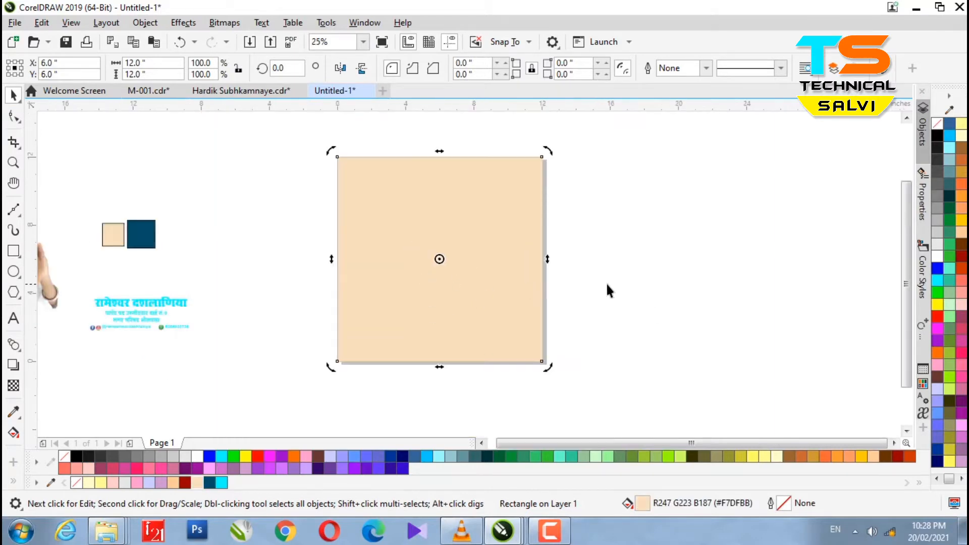
left_click(427, 244)
left_click_drag(331, 259, 392, 270)
key("ctrl+z")
left_click(961, 264)
Nudge the dark red strip left, then delete it.
key("Left")
key("Left")
key("Left")
key("Left")
key("Left")
key("Left")
key("Left")
key("Left")
key("Left")
key("Left")
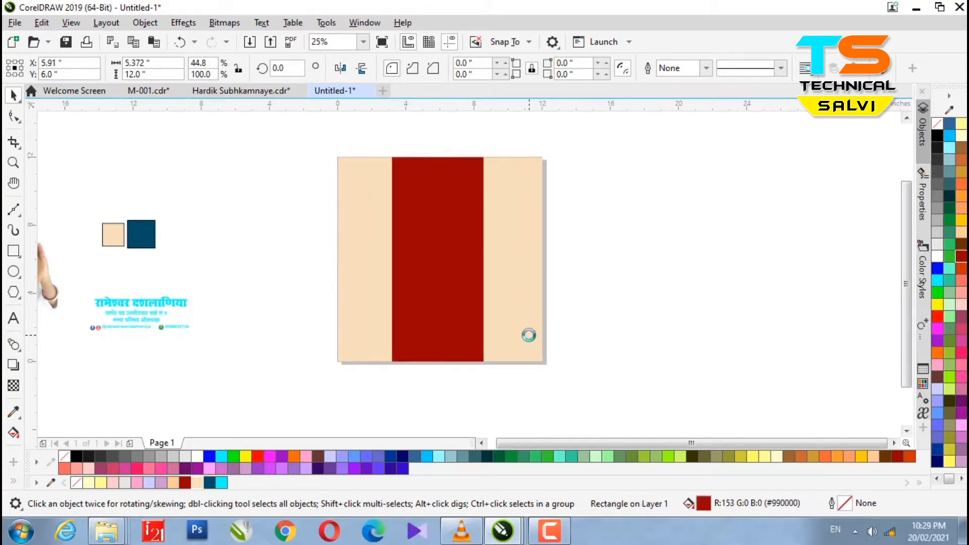
left_click(443, 323)
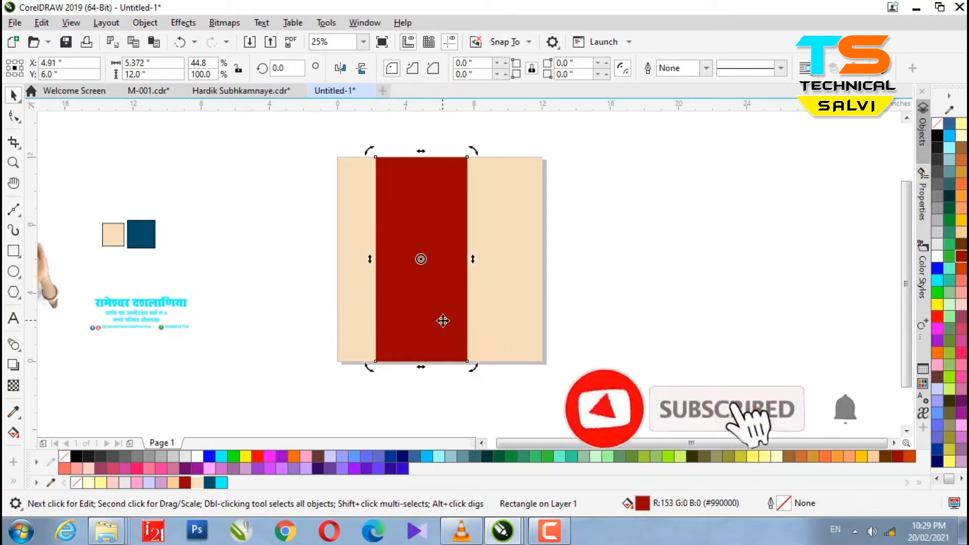
key("Delete")
Copy the mandala group from M-001.cdr and paste it into the untitled poster.
left_click(151, 91)
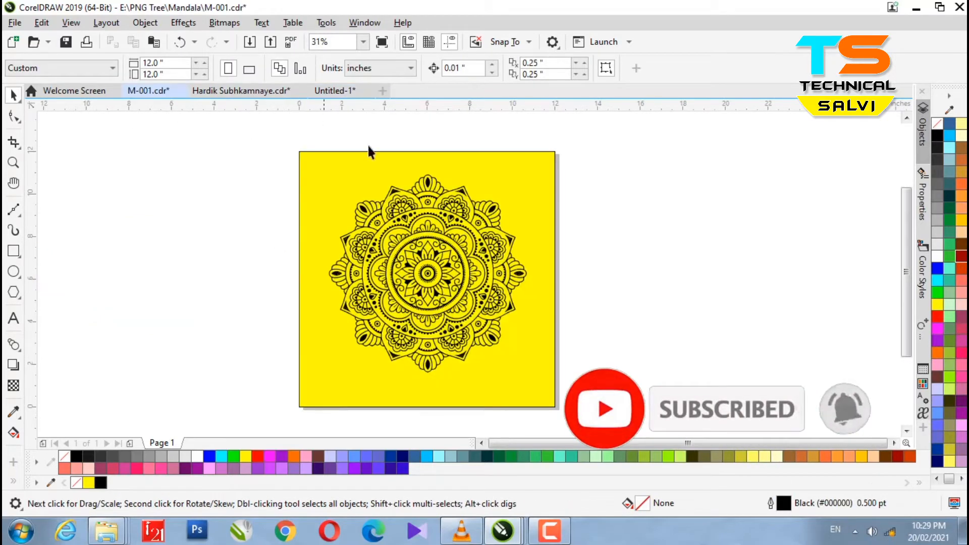
left_click(451, 249)
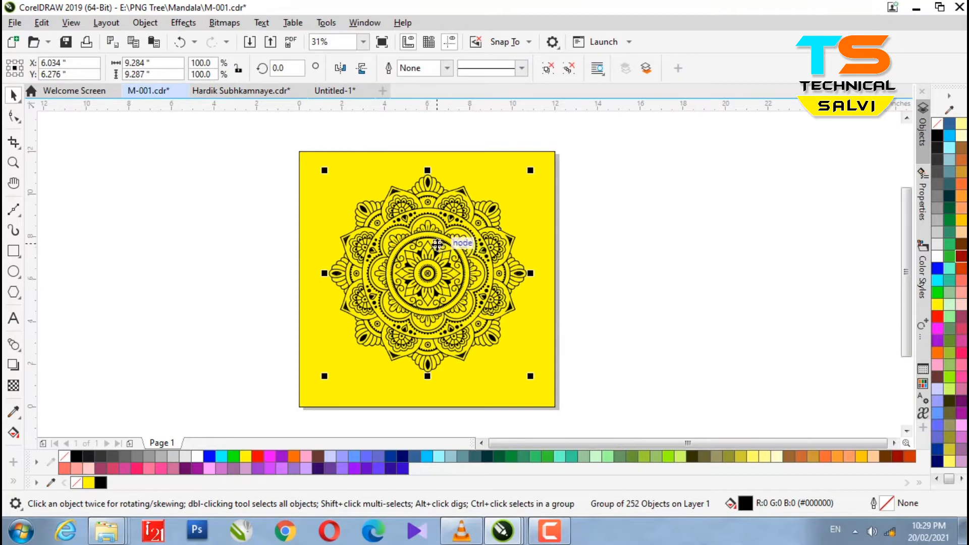
left_click(316, 93)
key("ctrl+v")
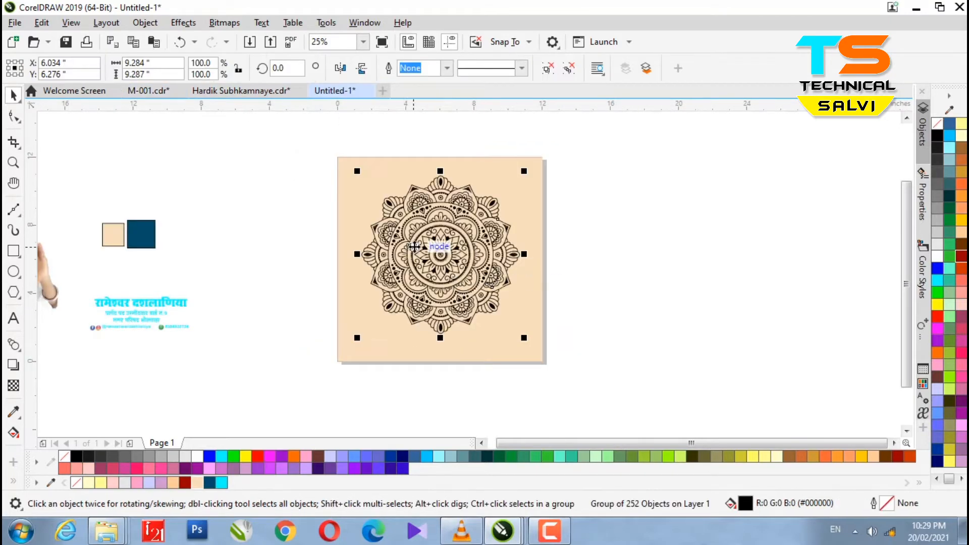
Scale the mandala to 87.5% and place it at the page's top-right.
left_click_drag(522, 173, 515, 252)
left_click_drag(432, 282, 503, 179)
left_click_drag(548, 146, 643, 134)
left_click_drag(524, 206, 499, 245)
PowerClip the mandala inside the beige square.
right_click(499, 245)
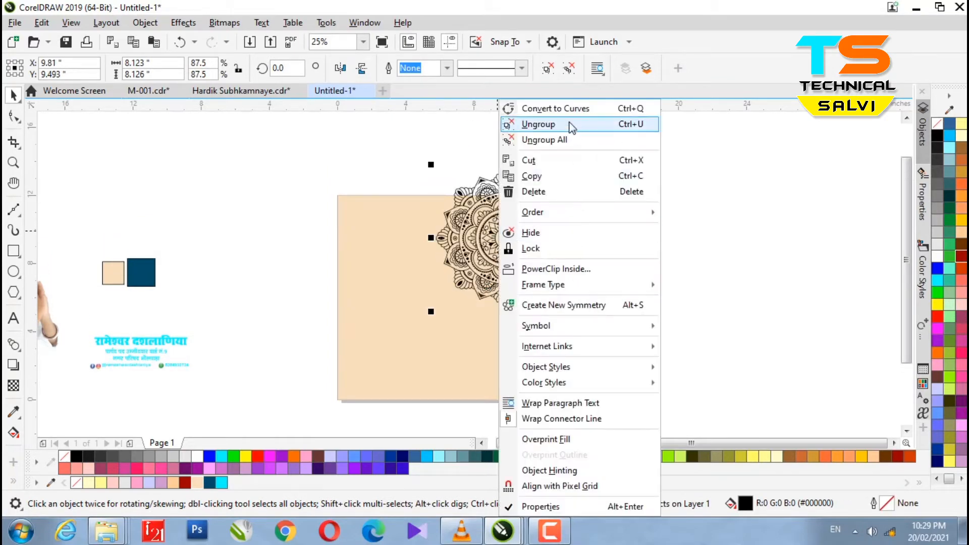
left_click(561, 270)
left_click(503, 292)
scroll(496, 263, "up", 1)
scroll(511, 232, "down", 1)
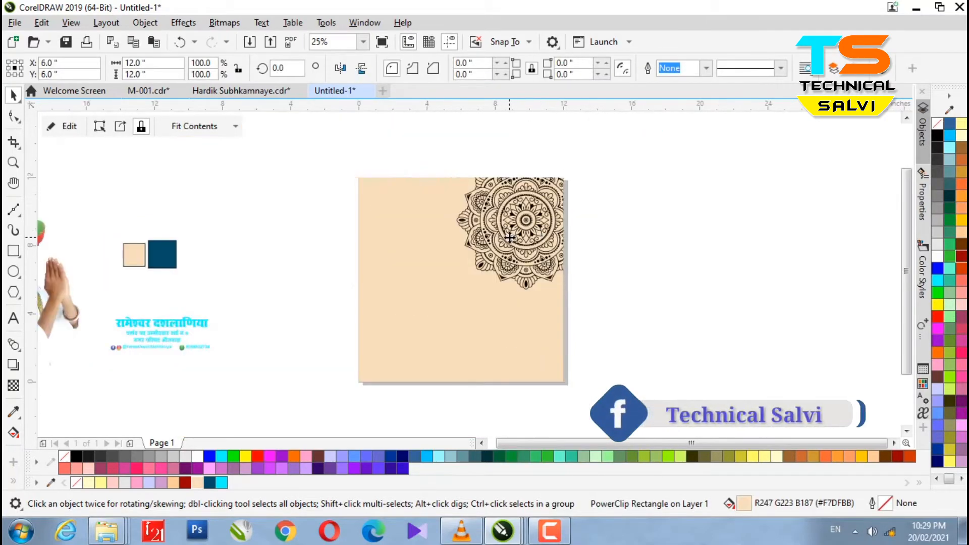
Edit the PowerClip contents and drag a copy of the mandala to the lower left.
left_click(512, 231, "ctrl")
left_click(512, 231)
left_click(514, 229, "ctrl")
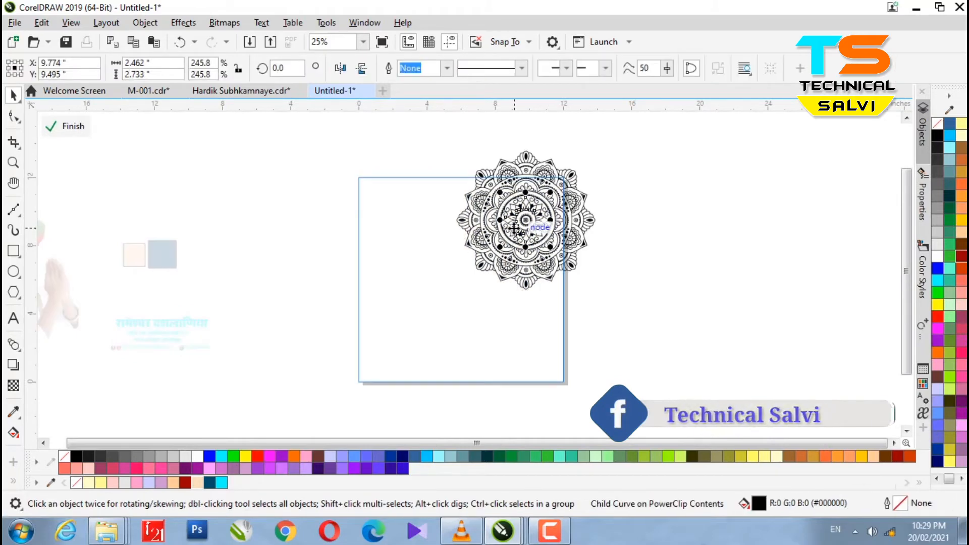
left_click(709, 357)
left_click(511, 194)
mouse_move(512, 194)
left_mouse_down()
mouse_move(353, 340)
mouse_move(340, 298)
left_mouse_up()
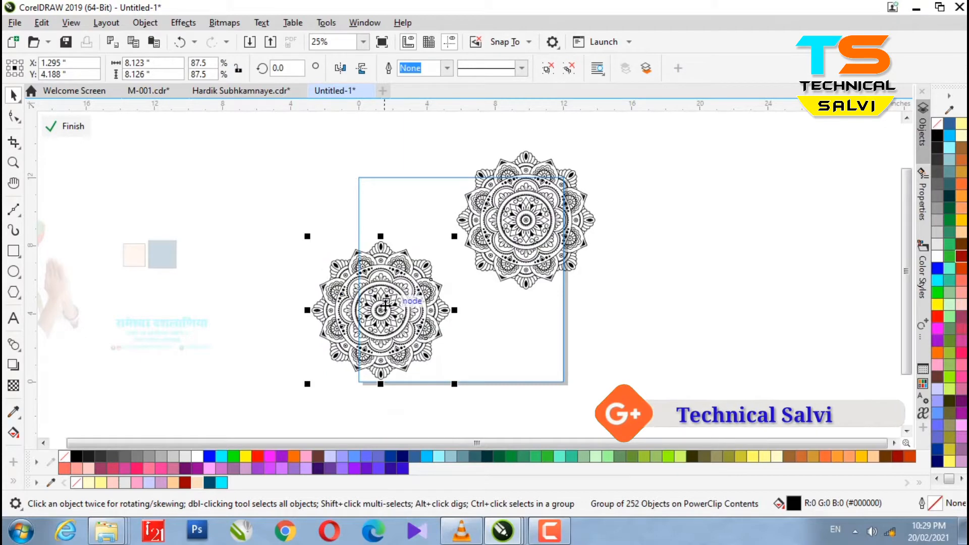
Attempt to group the two mandalas and apply an effect, dismissing the too-many-objects errors.
left_click(536, 237, "ctrl")
left_click(716, 306)
left_click_drag(753, 389, 278, 141)
right_click(499, 216)
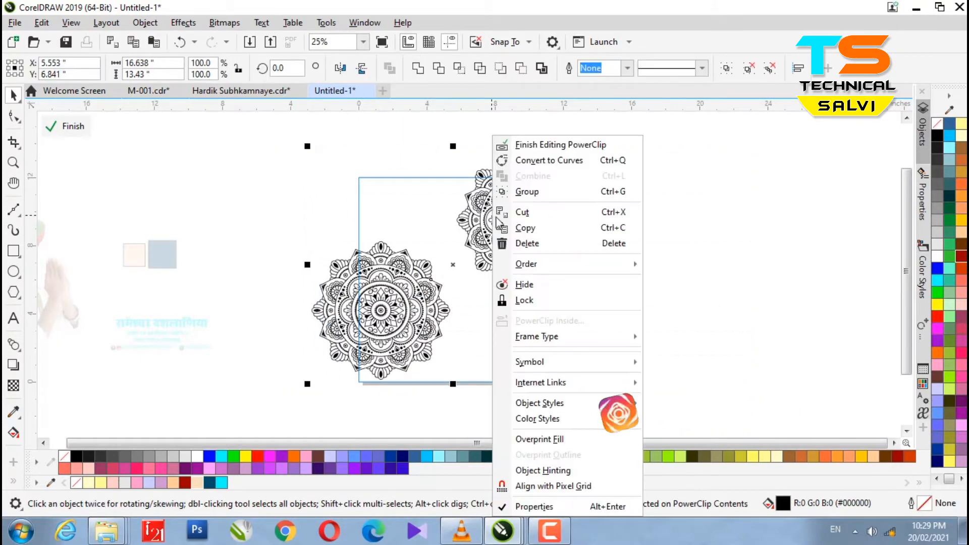
left_click(549, 194)
left_click(519, 301)
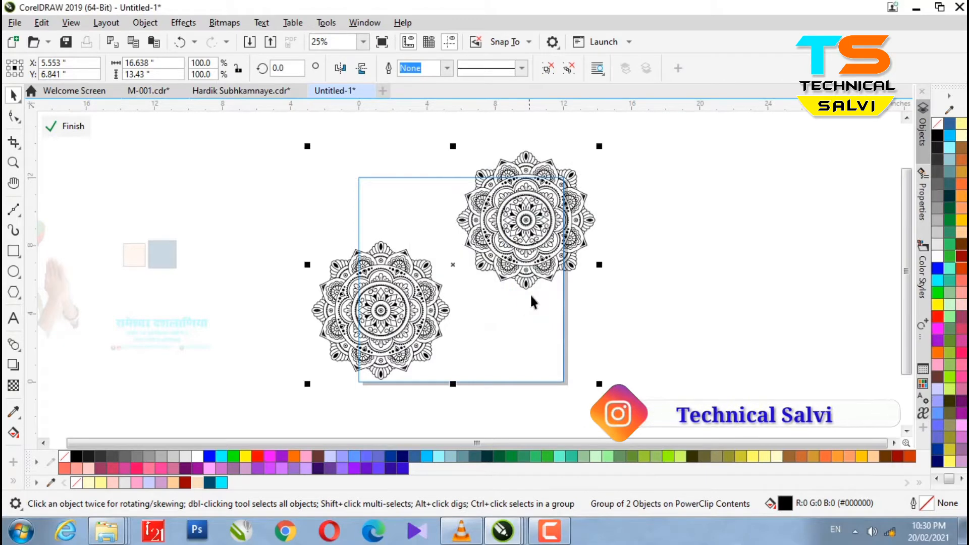
right_click(514, 256)
left_click(587, 141)
left_click_drag(740, 296, 434, 163)
left_click(13, 371)
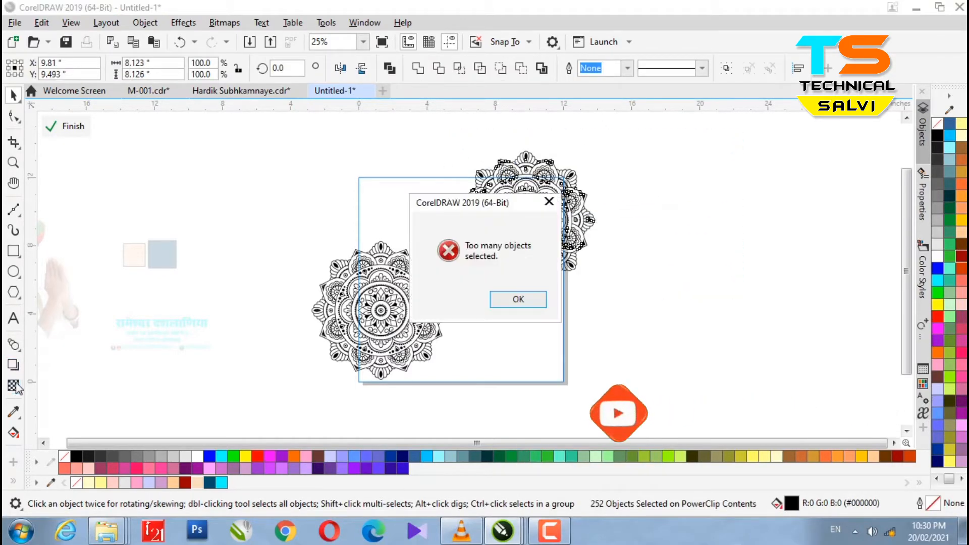
left_click(520, 298)
scroll(526, 216, "down", 2)
Convert both mandalas into a single bitmap.
left_click_drag(588, 364, 362, 147)
left_click(498, 344)
scroll(519, 212, "up", 3)
scroll(421, 206, "down", 2)
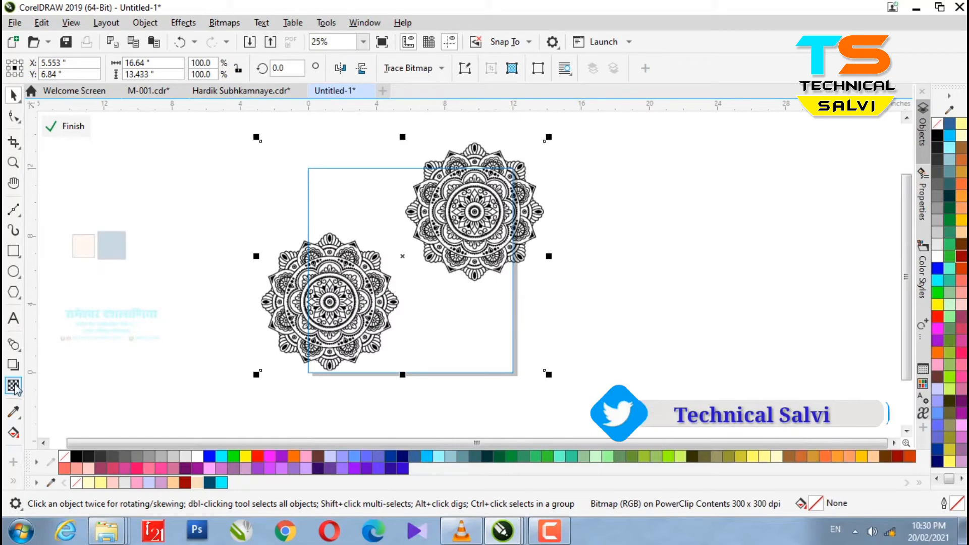
Give the mandala bitmap Uniform transparency of 80.
left_click(13, 386)
left_click(36, 68)
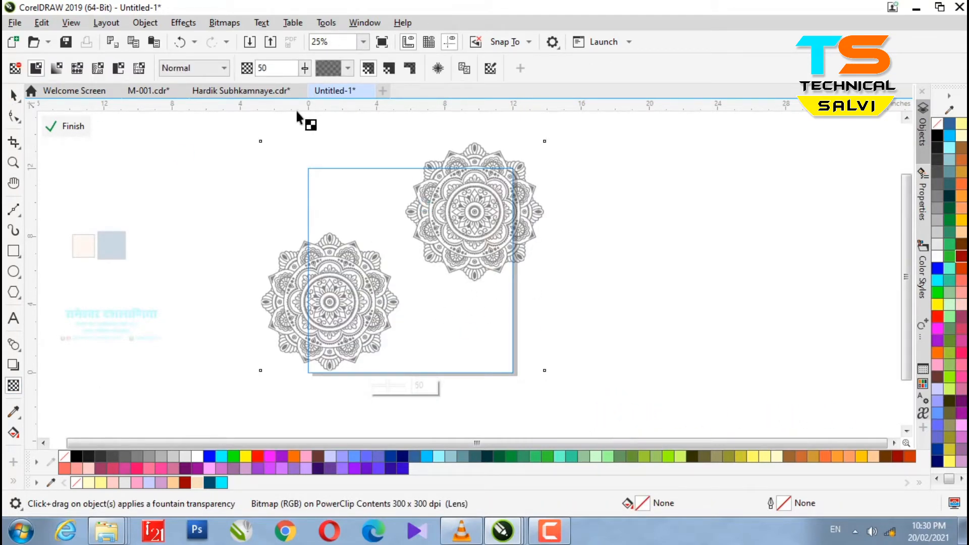
type("80")
key("Return")
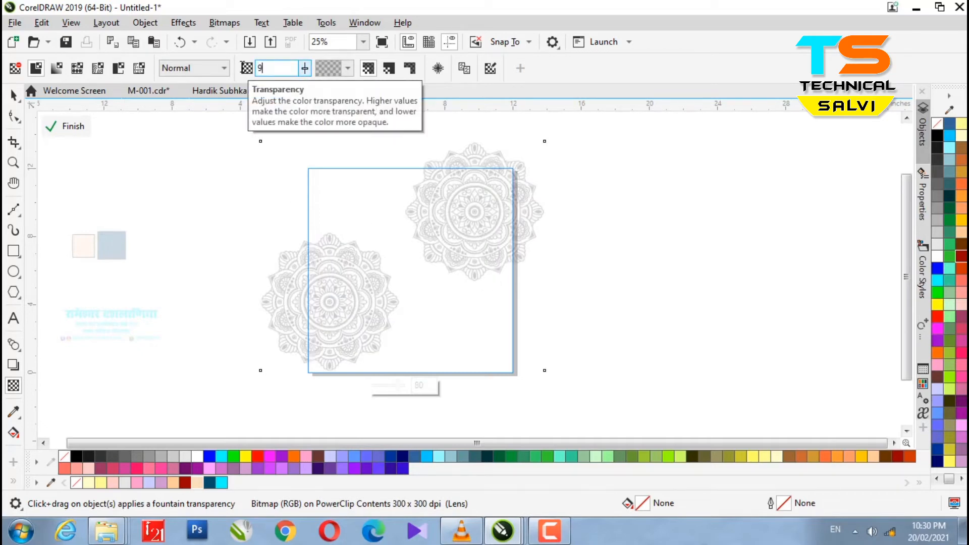
Finish editing the PowerClip and move the mandala background off to the right.
left_click(64, 129)
scroll(486, 224, "up", 3)
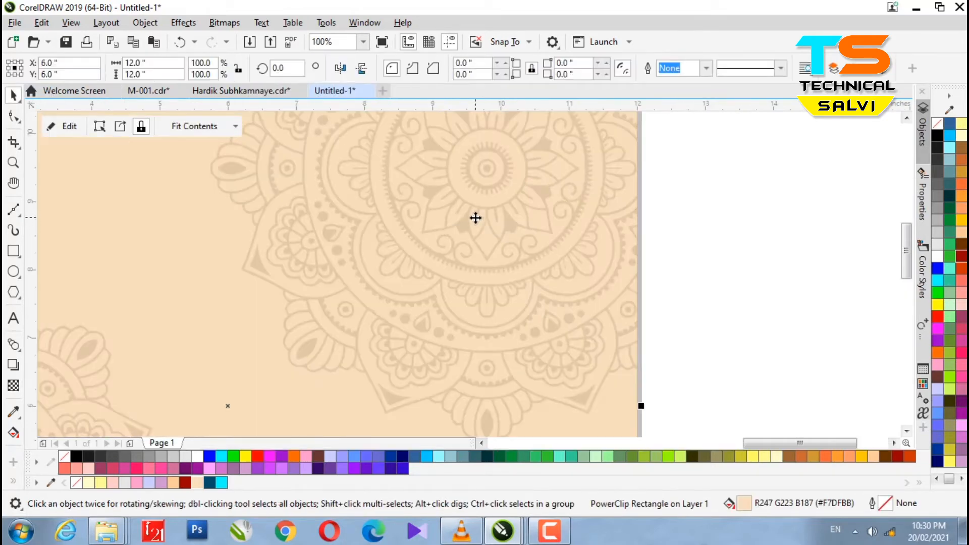
scroll(476, 216, "down", 3)
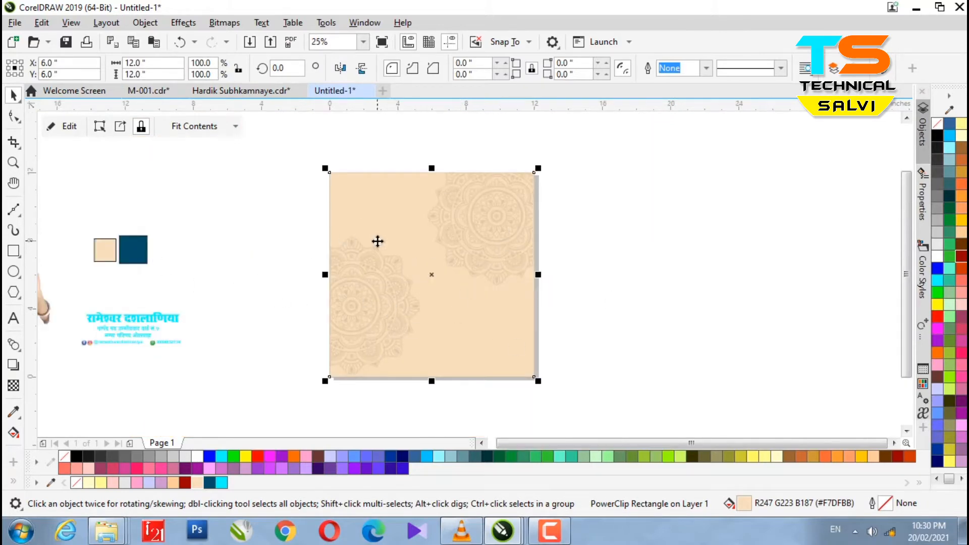
left_click(18, 257)
key("space")
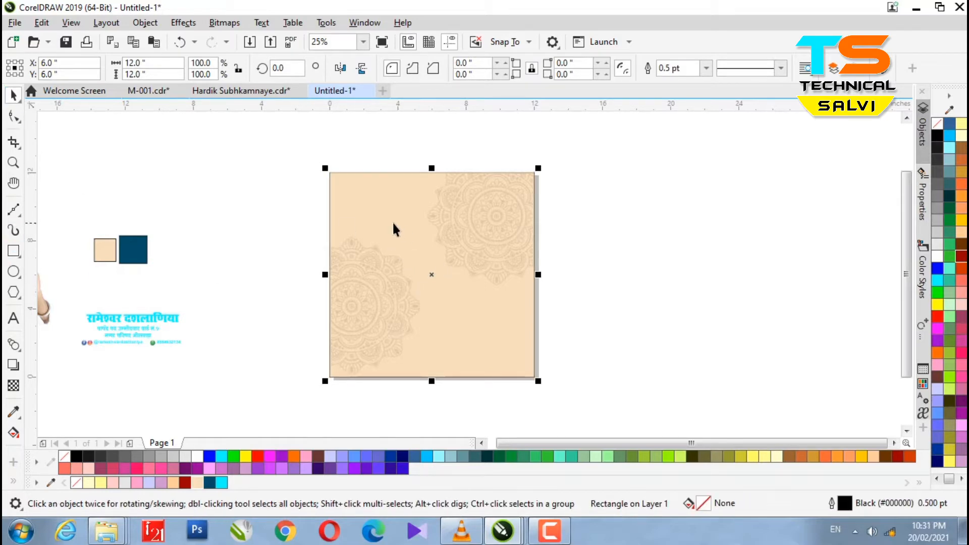
left_click_drag(398, 231, 648, 255)
Fill the empty square dark red, centre both objects with P, and bring the red one forward.
left_click(462, 280)
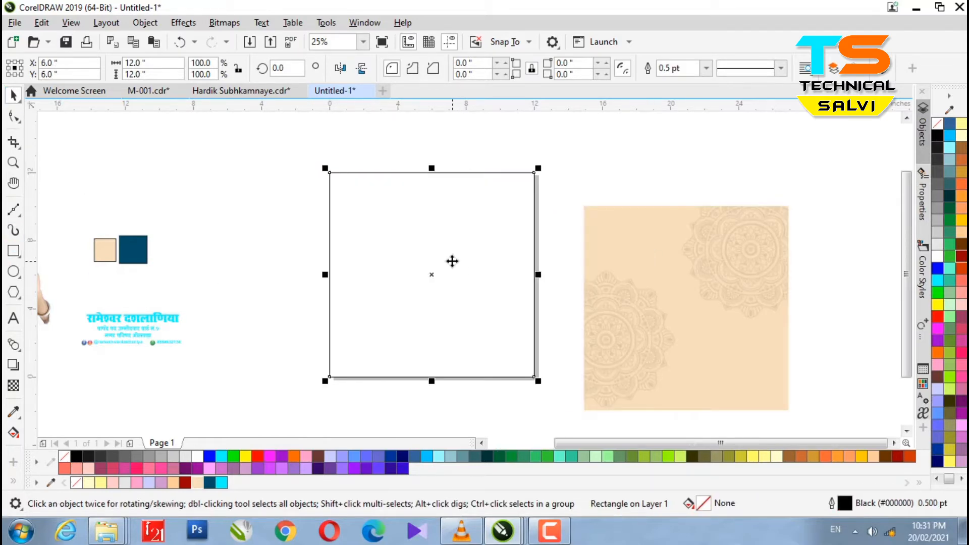
left_click(207, 232)
left_click(962, 256)
left_click(731, 281)
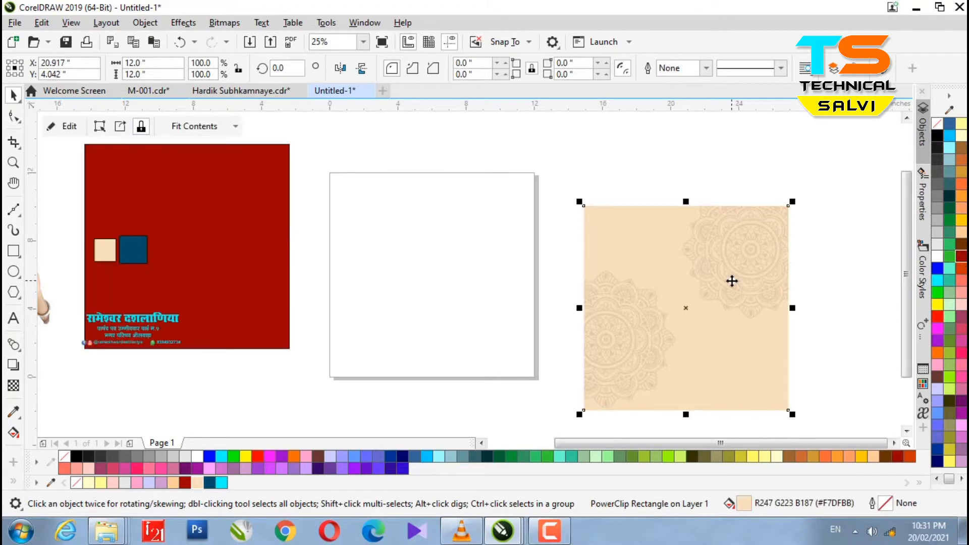
key("p")
left_click(277, 249)
key("p")
key("shift+Page_Up")
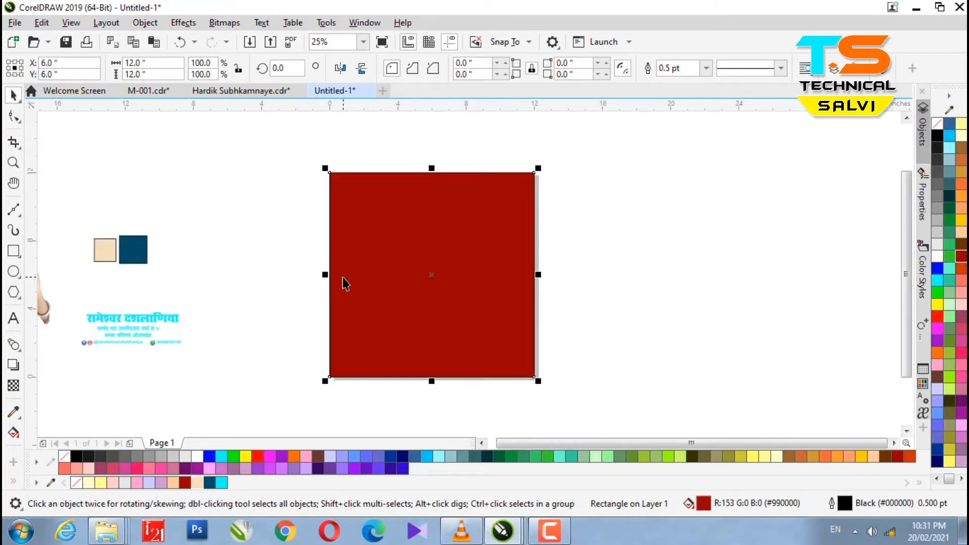
Narrow the red square into a 5.074-inch strip just left of centre.
left_click_drag(323, 274, 372, 275)
key("Left")
key("Left")
key("Left")
key("Left")
key("Left")
key("Left")
key("Left")
key("Left")
key("Left")
key("Left")
key("Left")
key("Left")
key("Left")
key("Left")
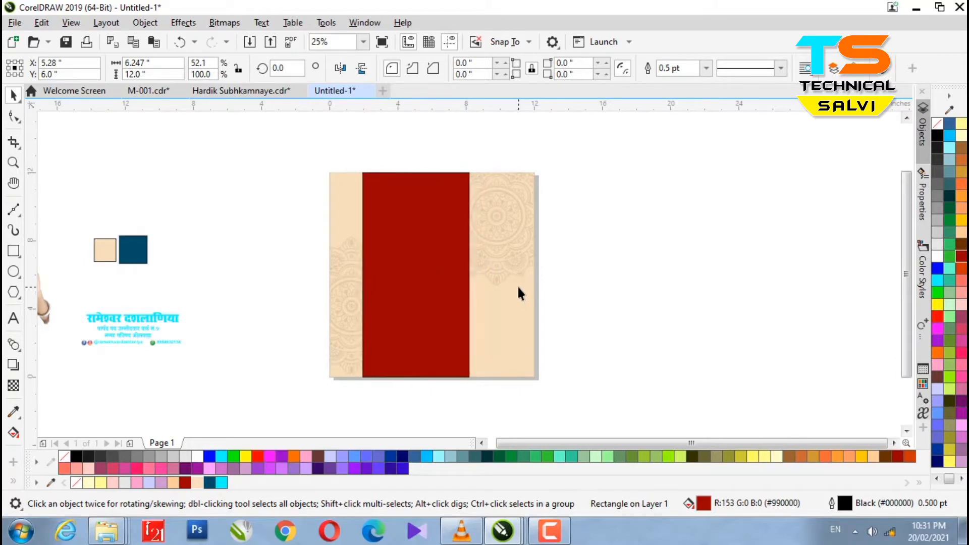
left_click_drag(354, 278, 361, 278)
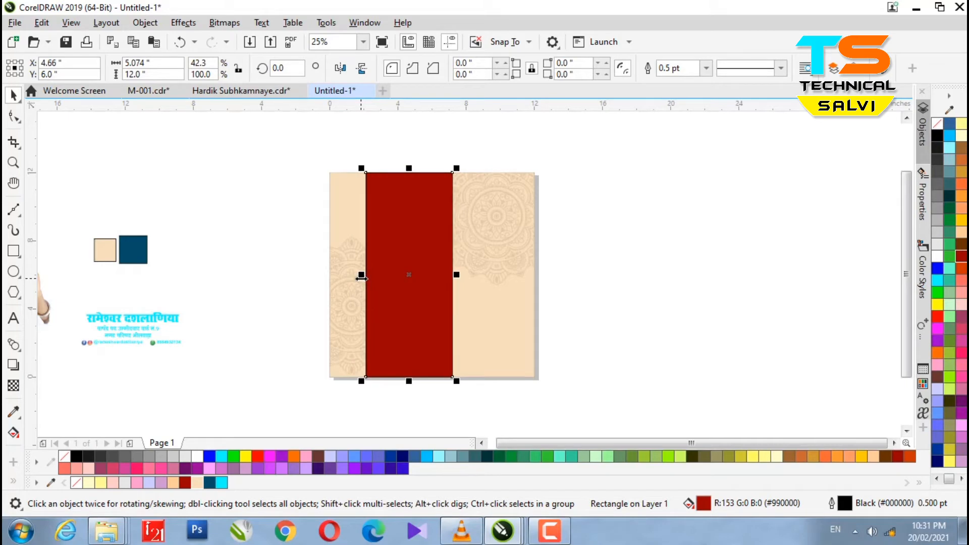
Add an outline-free dark red bar spanning the square's bottom from left edge to right edge.
left_click_drag(410, 170, 401, 338)
scroll(714, 421, "up", 1)
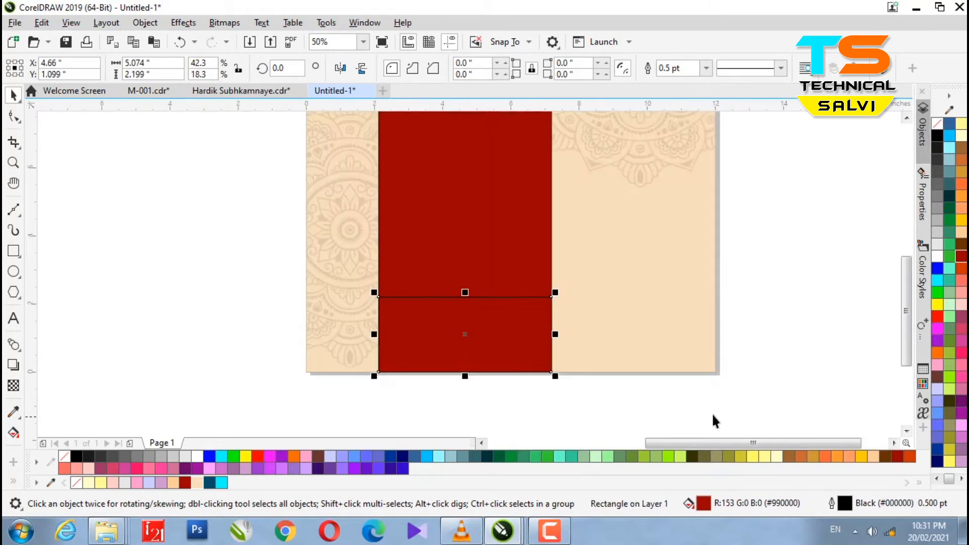
right_click(936, 126)
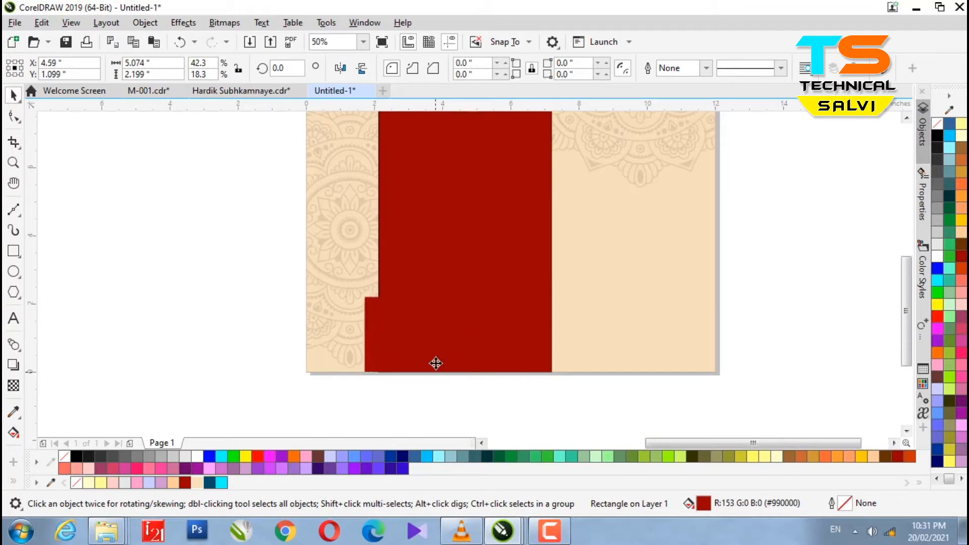
left_click_drag(436, 362, 417, 363)
left_click_drag(508, 362, 502, 363)
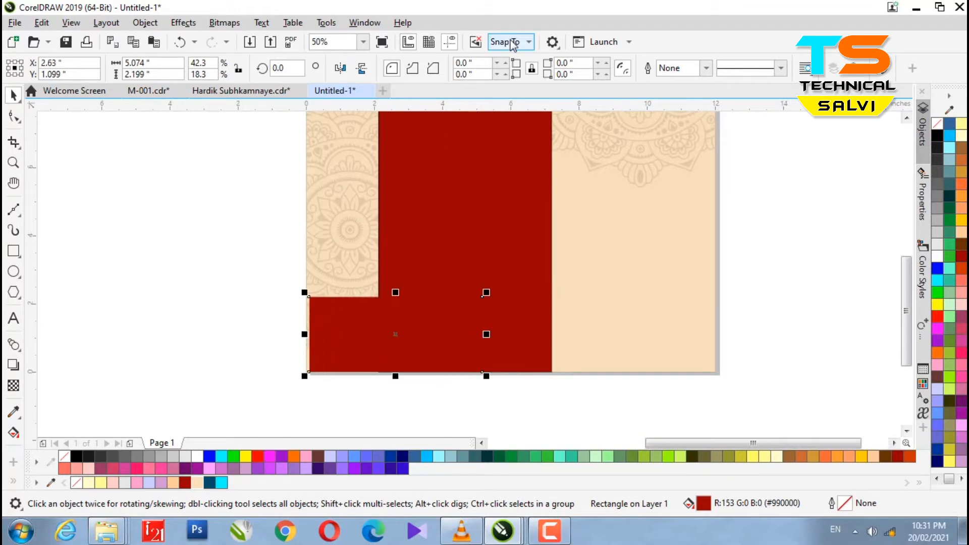
left_click(506, 42)
left_click_drag(341, 337, 337, 336)
left_click_drag(491, 336, 716, 335)
left_click(772, 335)
Nudge the tall red strip right with the arrow keys and deselect it.
scroll(429, 322, "down", 2)
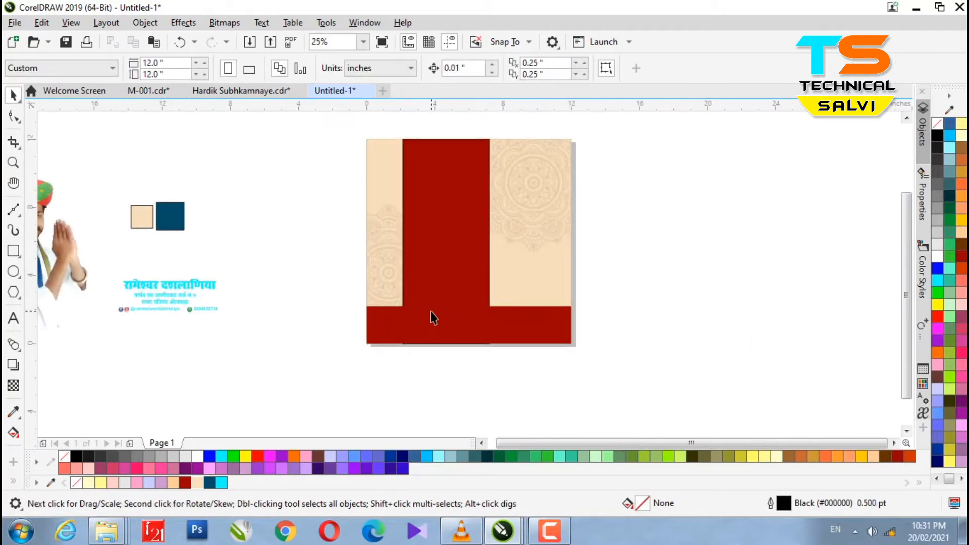
scroll(403, 330, "down", 2)
scroll(430, 281, "up", 2)
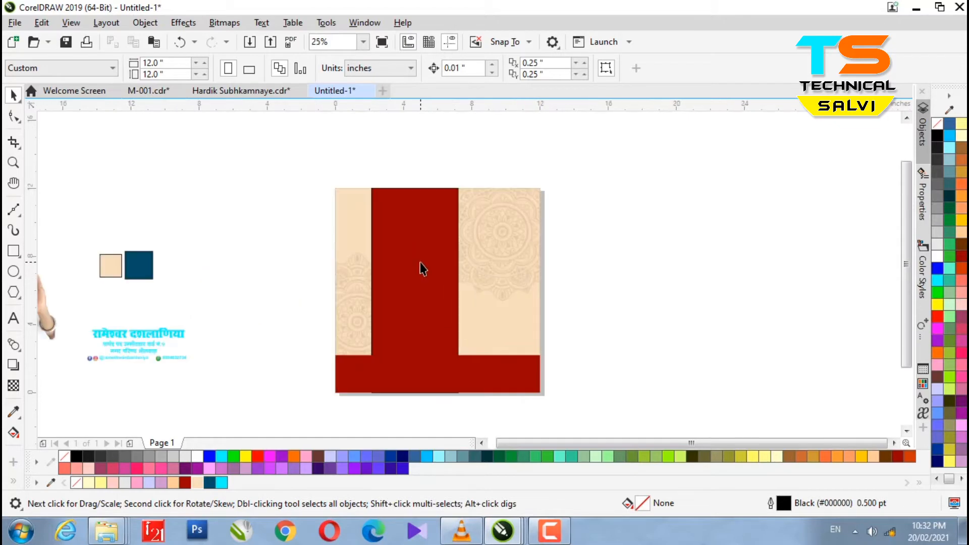
left_click(422, 268)
key("Right")
key("Right")
key("Right")
key("Right")
key("Right")
key("Right")
key("Right")
key("Right")
key("Right")
key("Right")
key("Right")
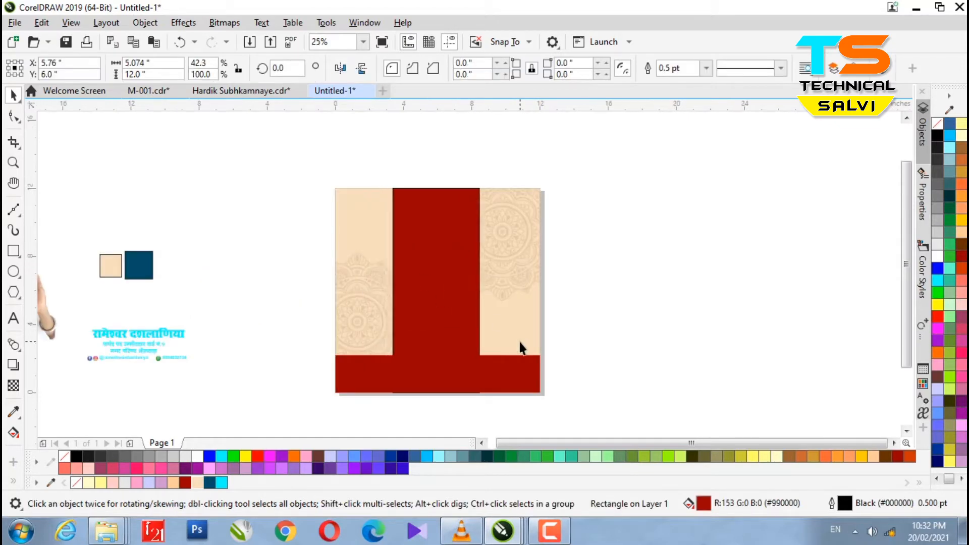
key("Right")
key("Right")
key("Right")
key("Right")
key("Right")
key("Right")
key("Right")
key("Right")
key("Right")
key("Right")
key("Right")
key("Right")
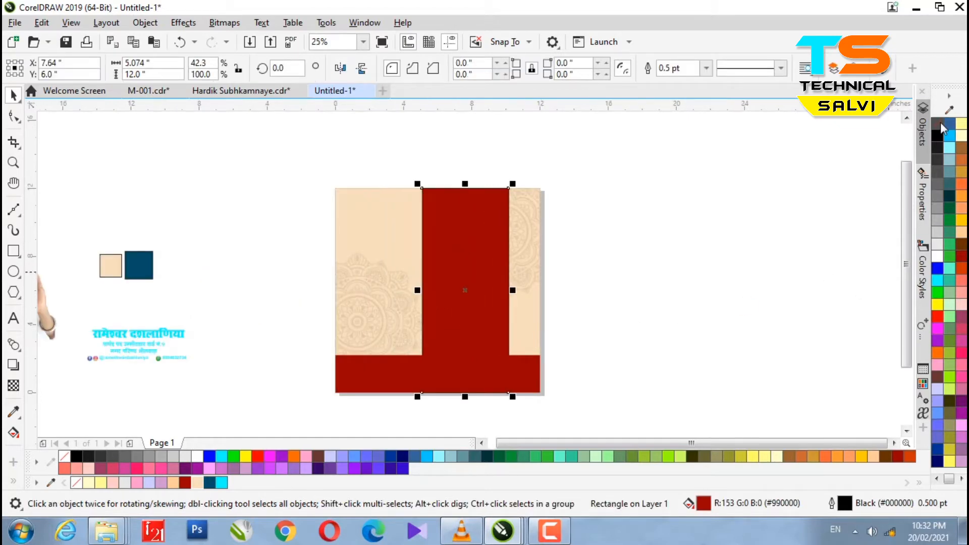
left_click(622, 298)
scroll(491, 337, "up", 2)
scroll(465, 351, "down", 2)
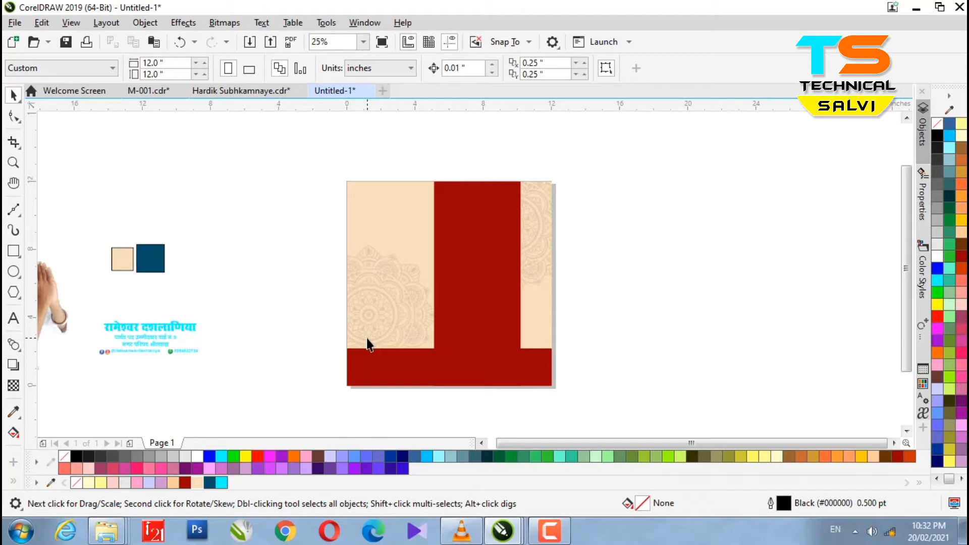
Draw a large circle over the red column and fill it dark blue (#014D67).
left_click(14, 271)
left_click_drag(416, 226, 533, 298)
left_click(13, 95)
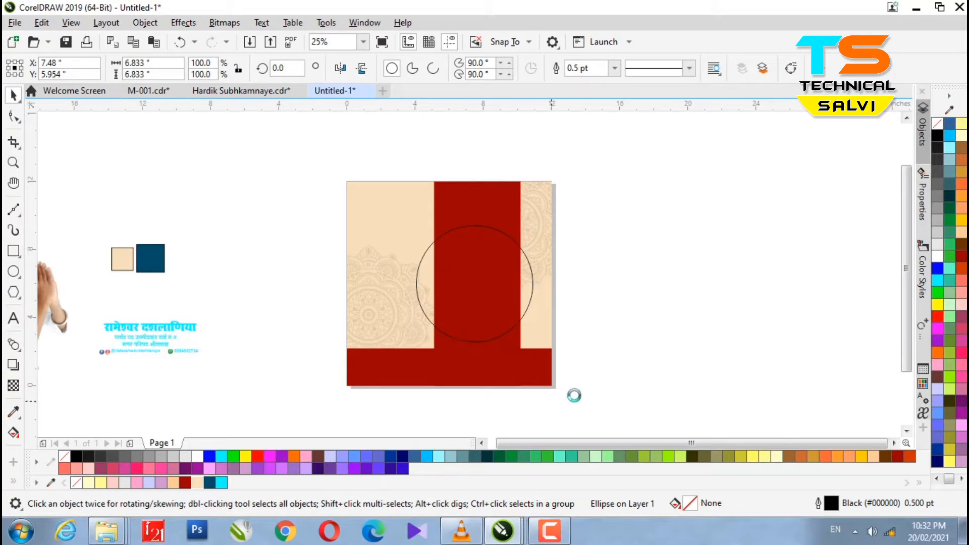
left_click(154, 266)
left_click(451, 273)
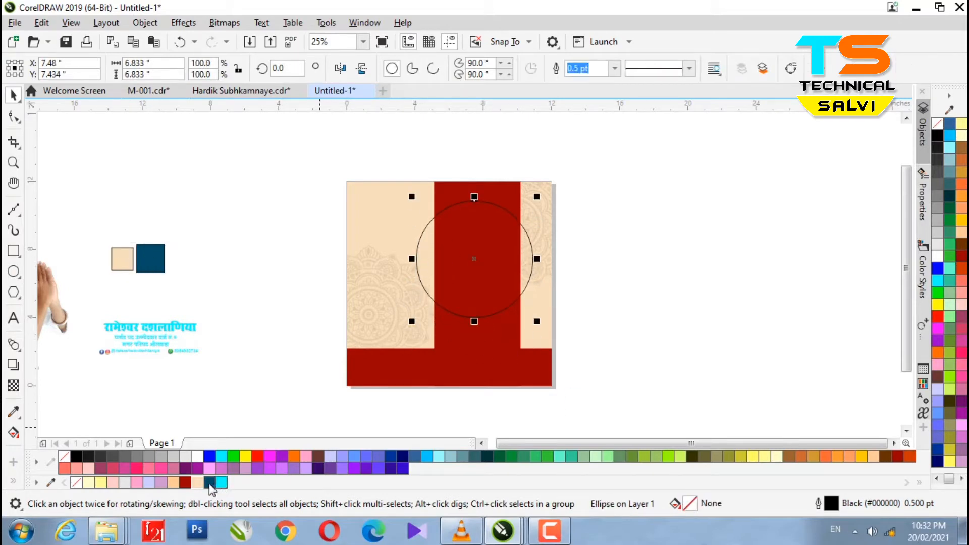
left_click(209, 483)
key("Up")
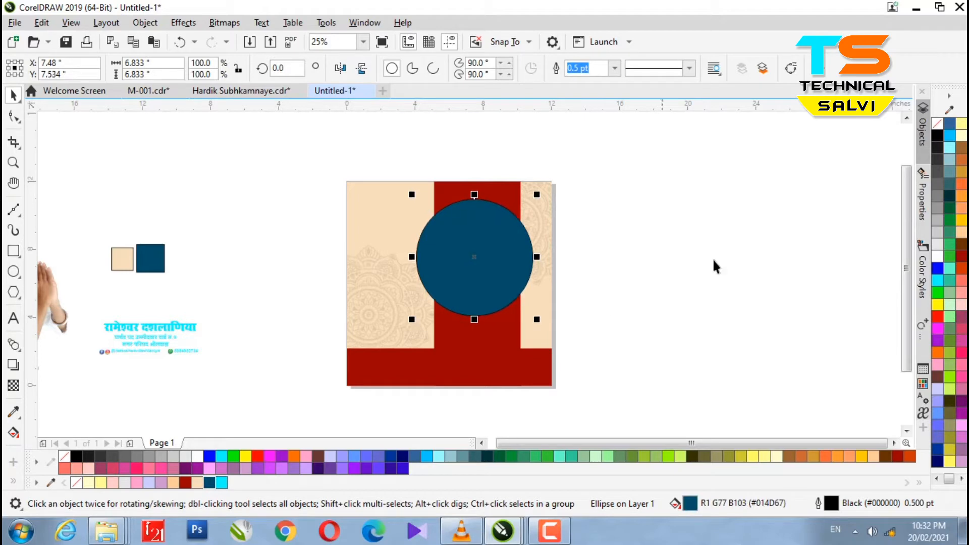
Give the circle a white outline 8.0 pt thick.
right_click(937, 258)
key("F12")
left_click(396, 211)
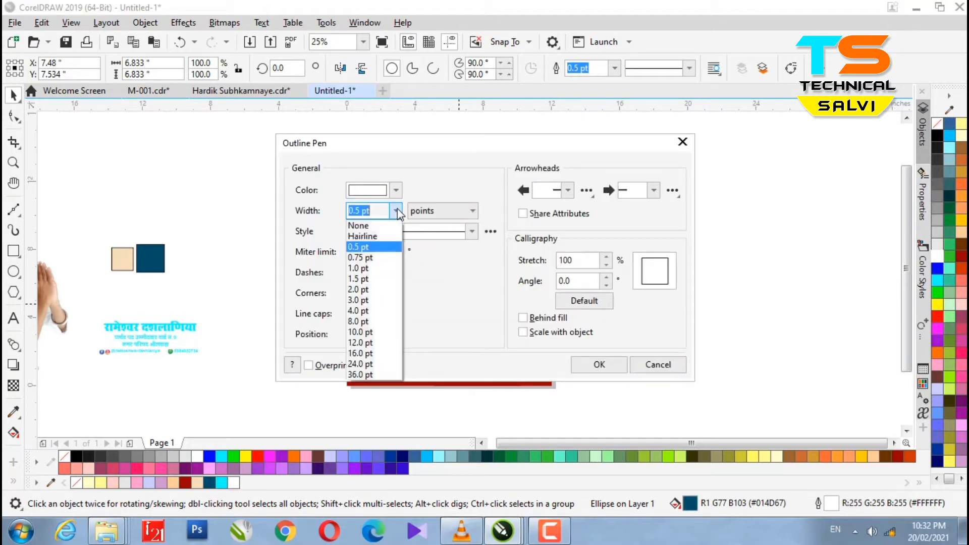
left_click(360, 310)
left_click(599, 364)
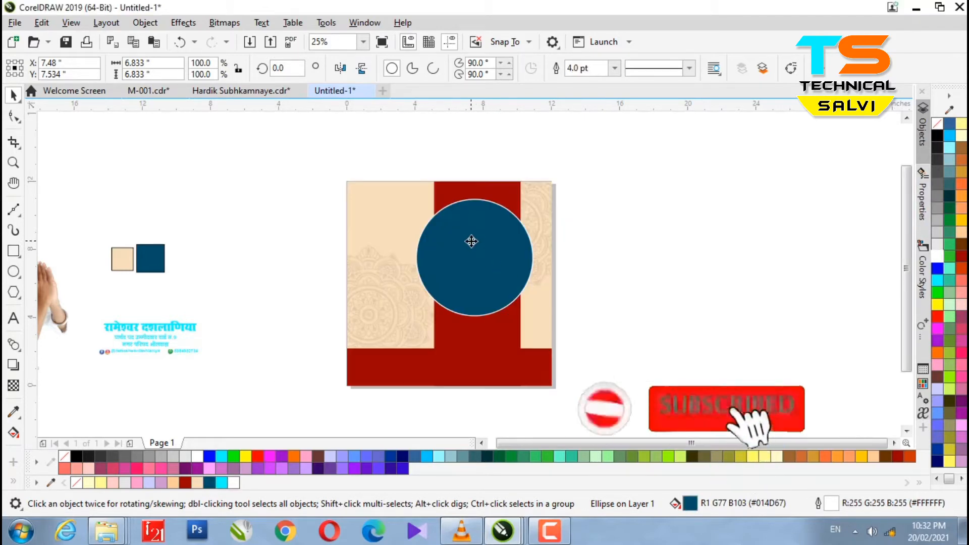
key("F12")
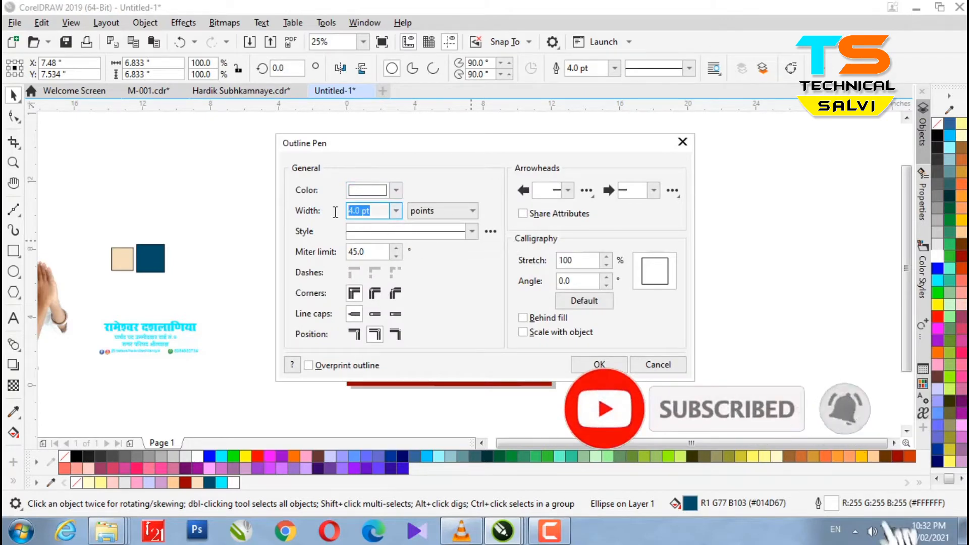
type("6")
key("Return")
scroll(483, 207, "up", 2)
scroll(410, 221, "down", 2)
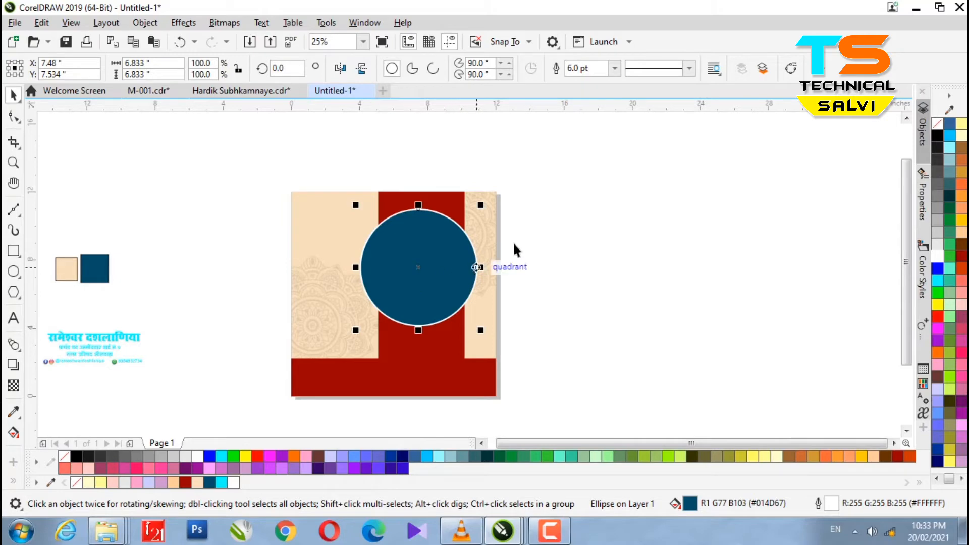
left_click(614, 67)
left_click(593, 177)
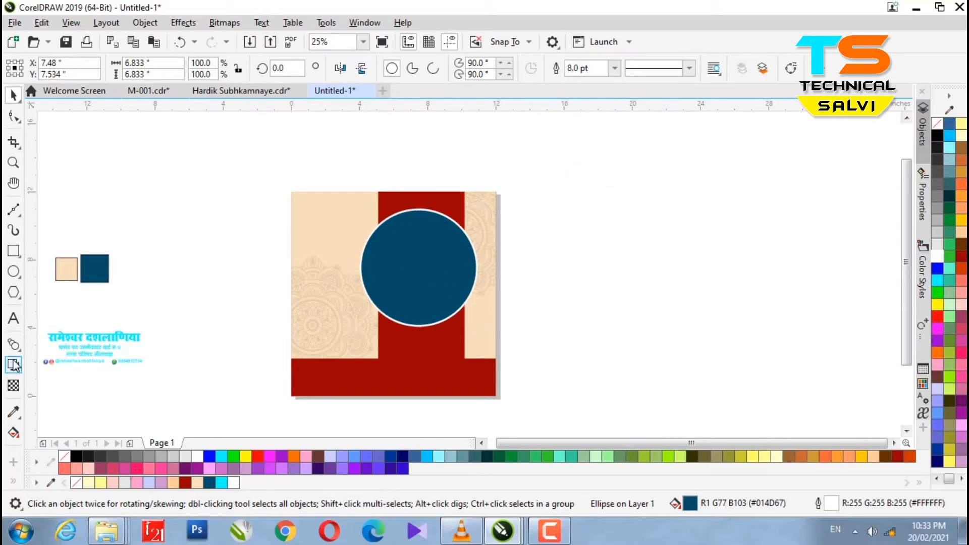
Add a drop shadow to the blue circle.
left_click(14, 364)
scroll(436, 323, "up", 1)
left_click_drag(406, 218, 503, 307)
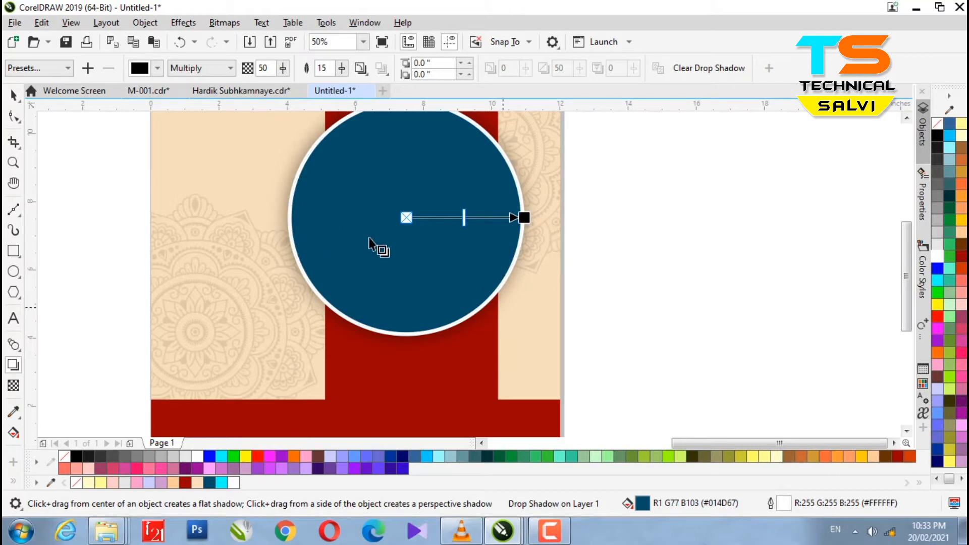
left_click(14, 95)
left_click(731, 268)
scroll(505, 252, "down", 1)
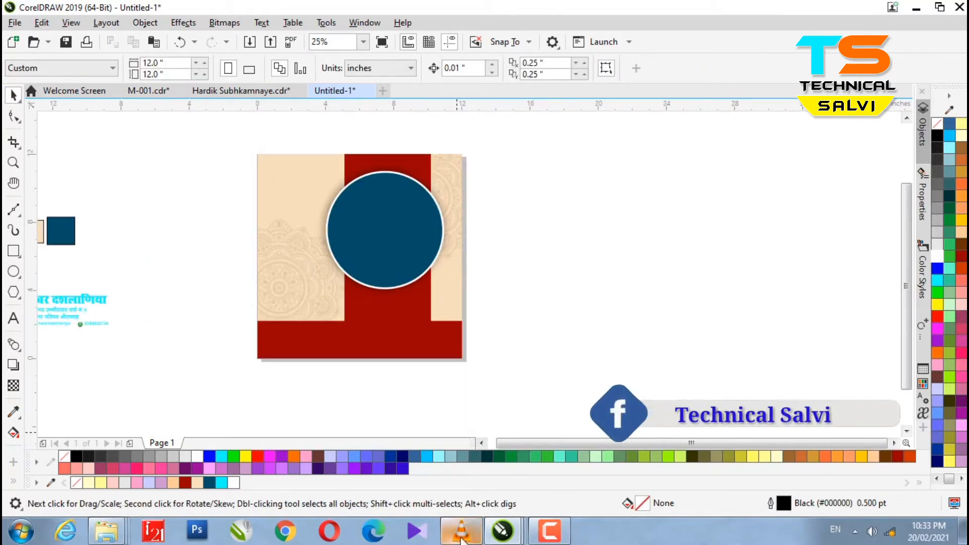
Import the water-tap image from the World Water Day folder onto the poster.
mouse_move(116, 527)
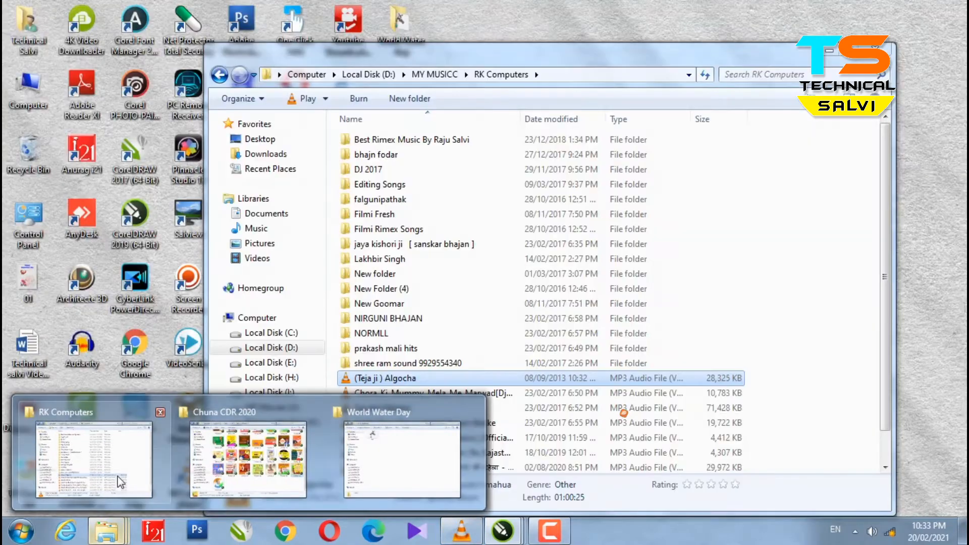
left_click(402, 459)
left_click_drag(410, 117, 222, 243)
left_click_drag(100, 243, 319, 244)
Delete the extra tap copy, shrink the tap to 67.2% and place it beside the blue circle.
key("Delete")
left_click_drag(452, 239, 369, 230)
left_click_drag(462, 319, 382, 264)
scroll(268, 199, "up", 2)
left_click_drag(275, 198, 336, 235)
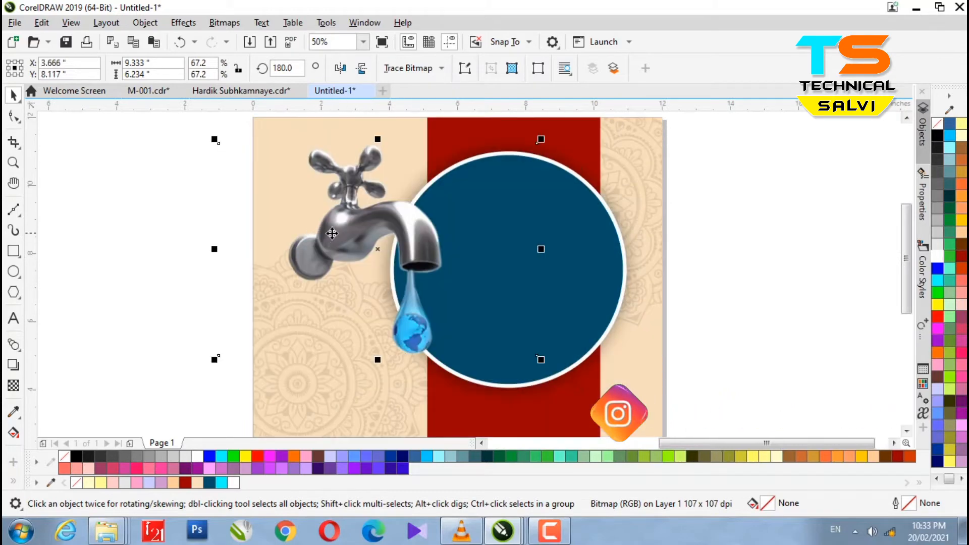
scroll(333, 235, "down", 2)
key("Left")
key("Left")
key("Left")
key("Left")
key("Left")
key("Left")
key("Left")
key("Left")
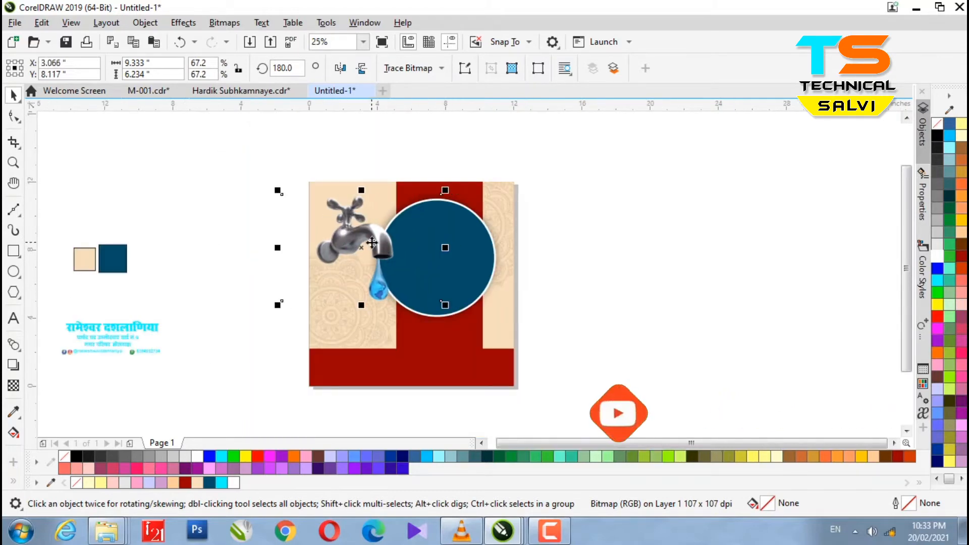
scroll(370, 241, "up", 1)
scroll(371, 241, "down", 1)
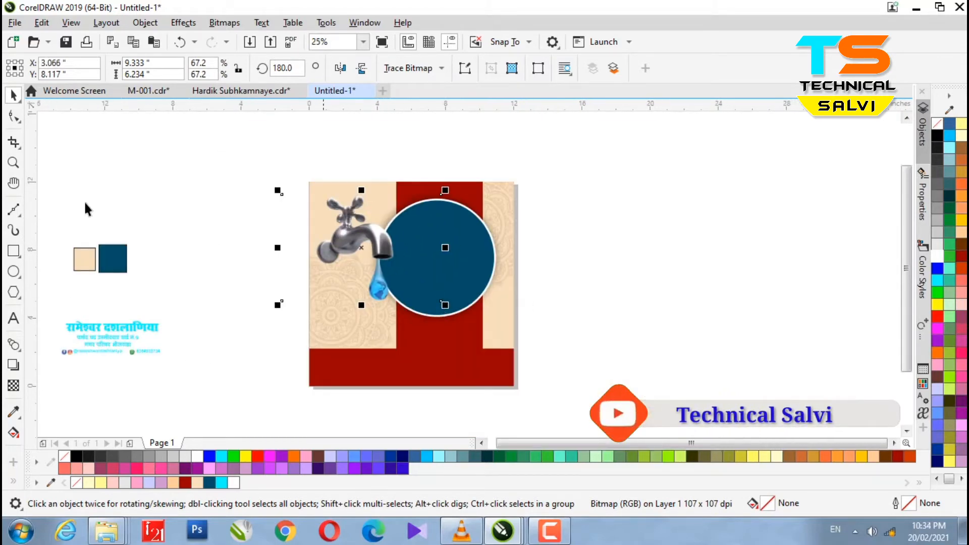
Crop the tap so its right edge meets the circle, then nudge it right.
left_click(14, 142)
left_click_drag(305, 174, 406, 323)
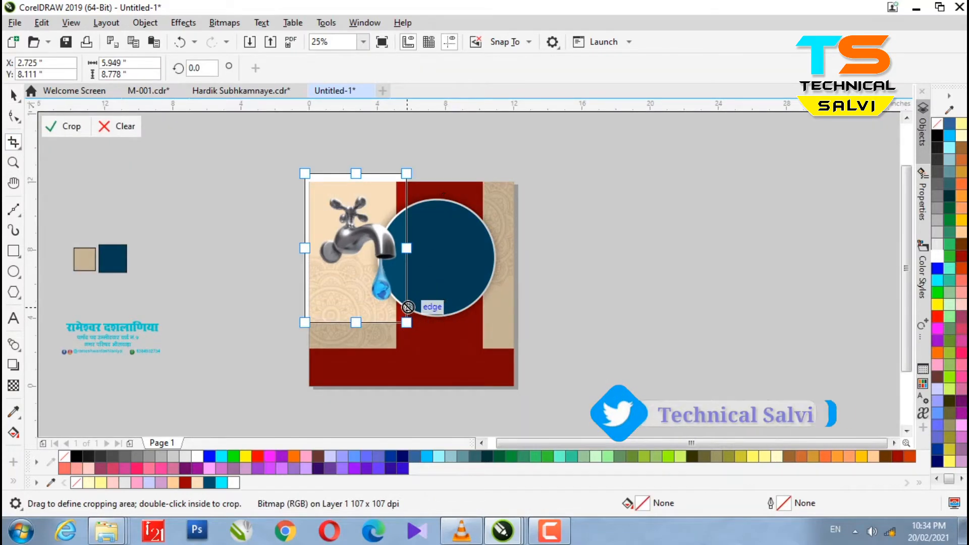
scroll(359, 256, "up", 1)
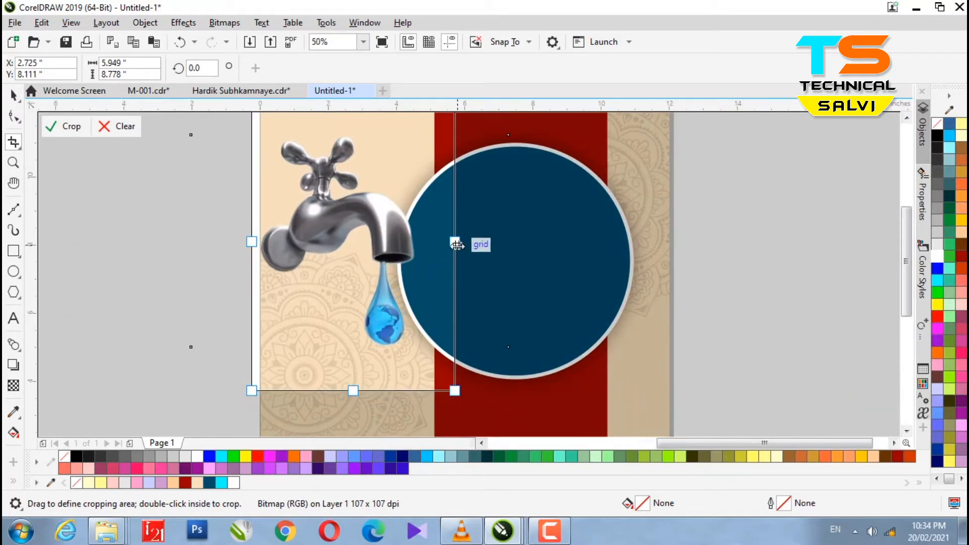
left_click_drag(455, 245, 424, 245)
left_click(64, 127)
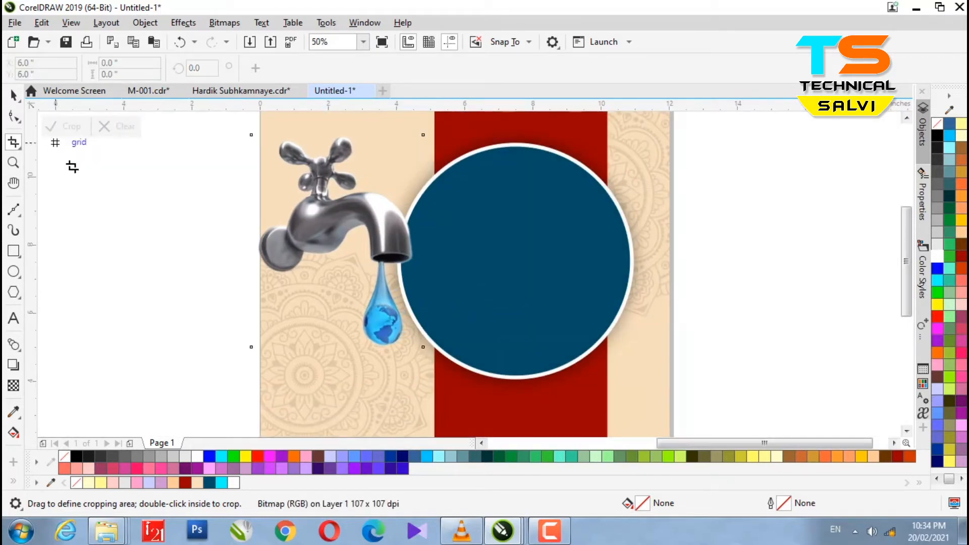
left_click(14, 95)
scroll(222, 236, "down", 1)
scroll(254, 224, "up", 1)
left_click_drag(257, 257, 274, 253)
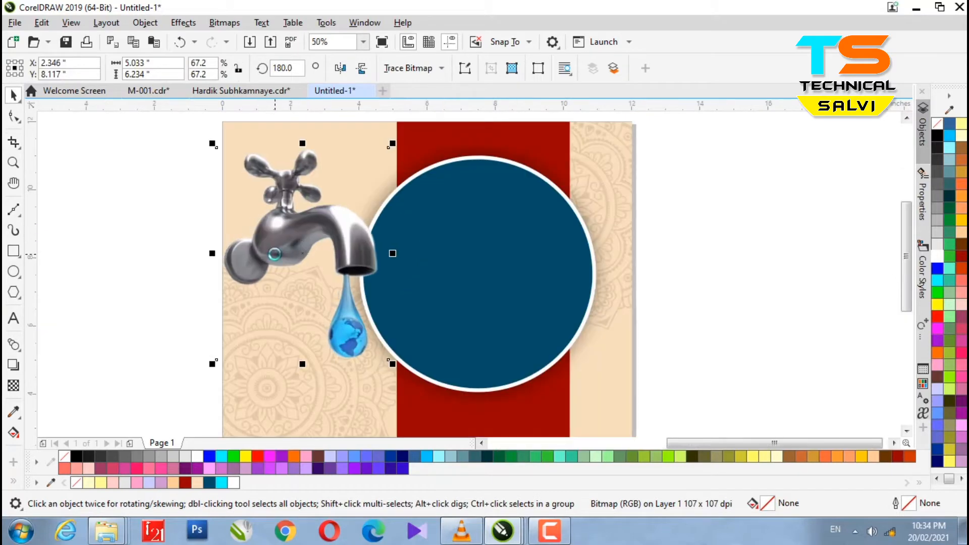
key("Right")
scroll(211, 254, "up", 2)
scroll(211, 254, "down", 2)
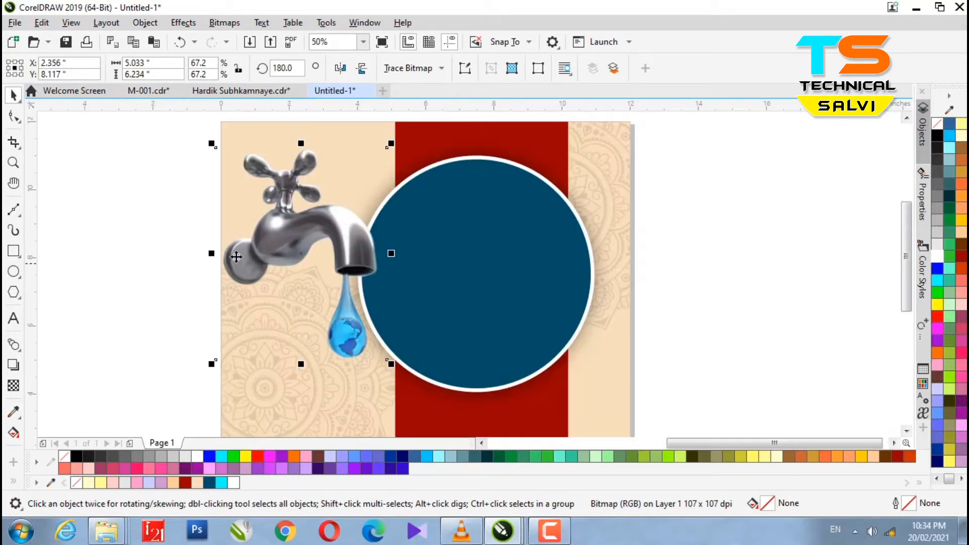
Crop the tap a second time from the page corner and nudge it right and up.
left_click(14, 141)
left_click_drag(221, 122, 383, 386)
double_click(376, 349)
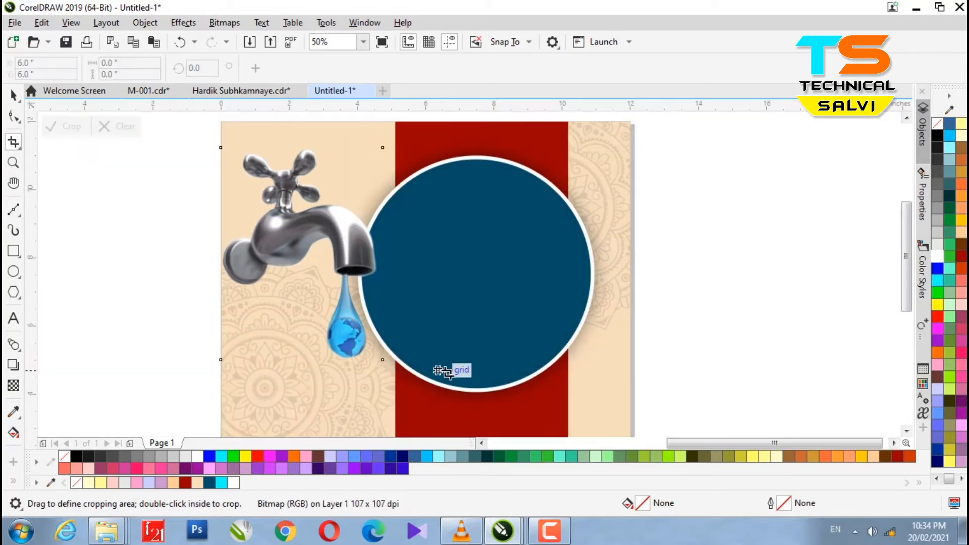
left_click(14, 96)
scroll(171, 272, "down", 2)
scroll(171, 272, "up", 2)
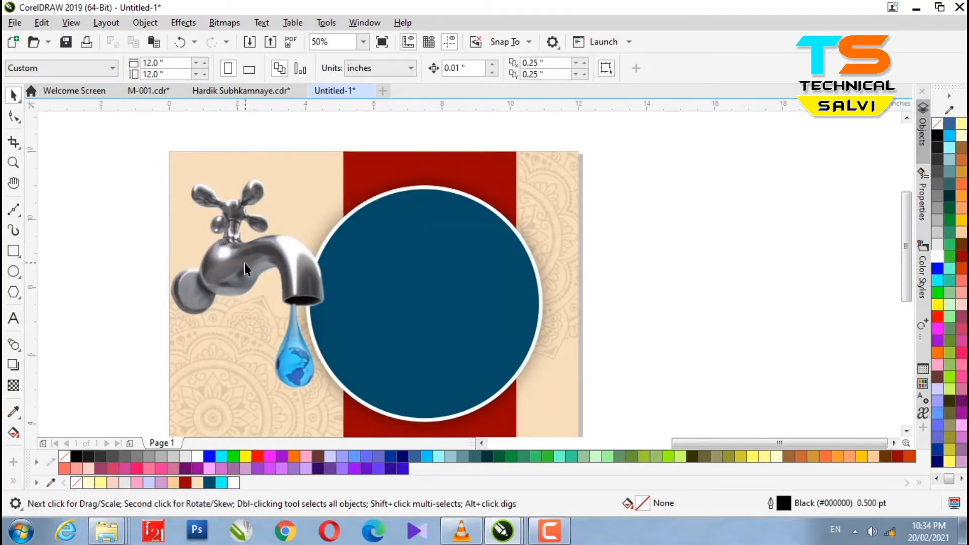
left_click(263, 278)
key("Right")
key("Right")
key("Right")
key("Up")
key("Up")
key("Up")
key("Up")
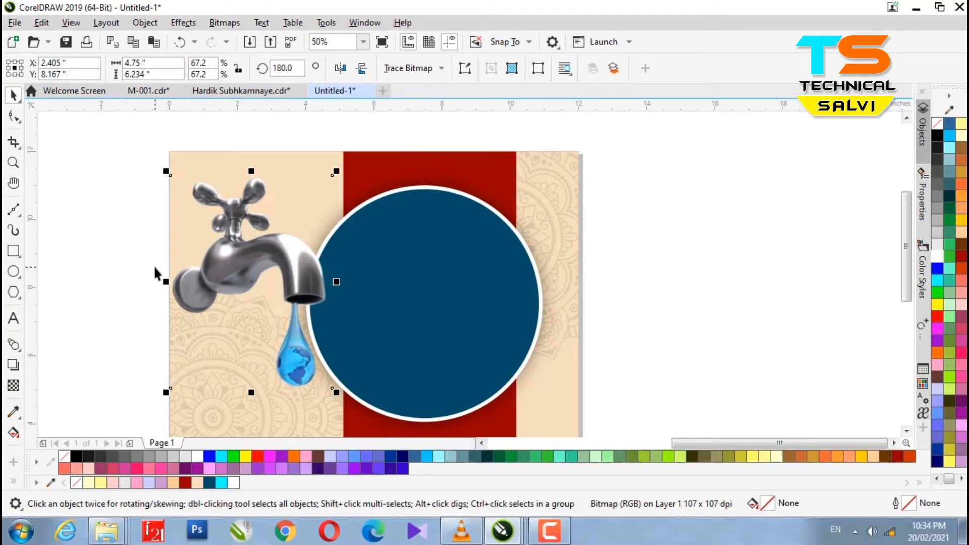
scroll(155, 273, "down", 2)
scroll(125, 281, "up", 2)
left_click(14, 271)
Draw a small black ellipse beside the page and convert it to a bitmap.
left_click_drag(97, 192, 123, 253)
key("space")
left_click(937, 136)
left_click(225, 23)
left_click(237, 39)
left_click(502, 342)
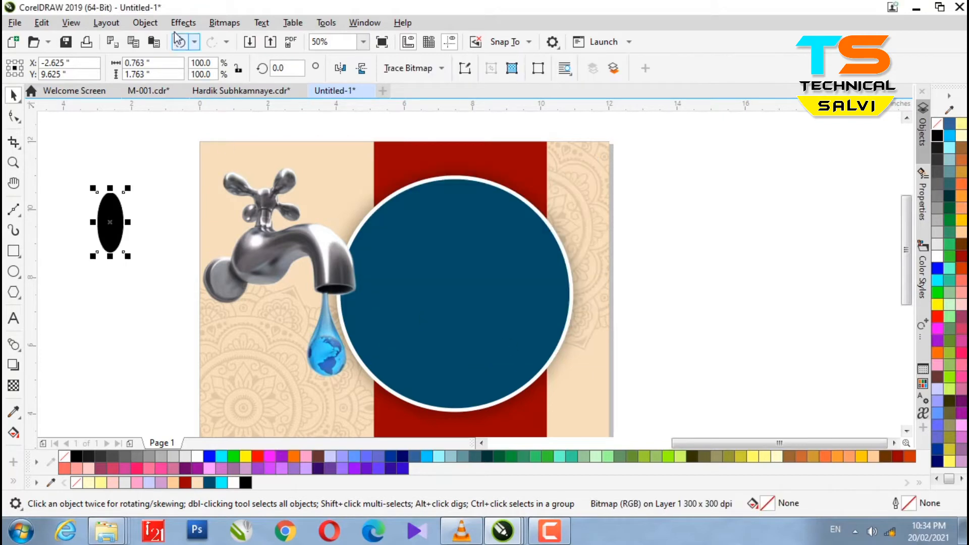
Apply a 5-pixel Gaussian Blur to the ellipse and enlarge it behind the tap's base.
left_click(183, 22)
mouse_move(237, 87)
left_click(333, 105)
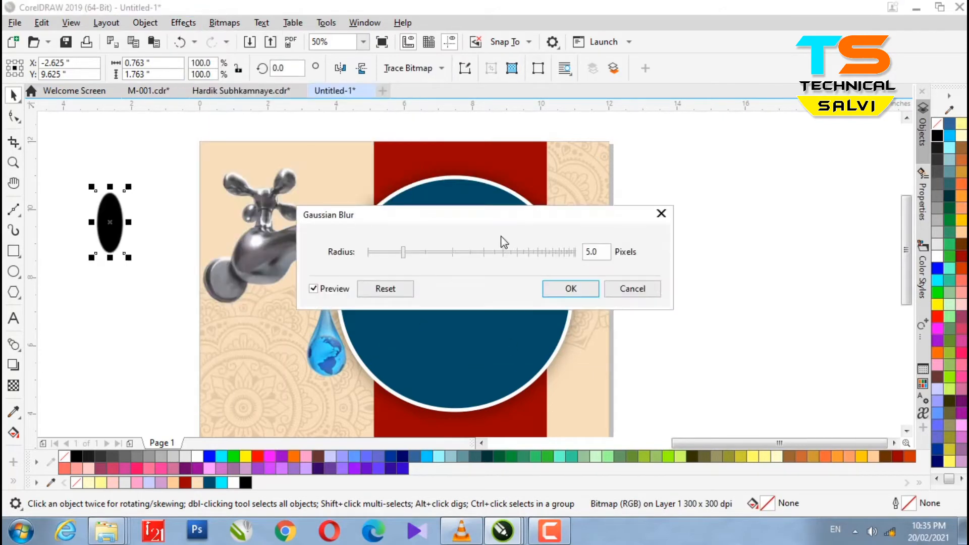
left_click_drag(498, 254, 538, 253)
left_click(549, 291)
left_click_drag(104, 244, 224, 264)
left_click_drag(268, 334, 221, 324)
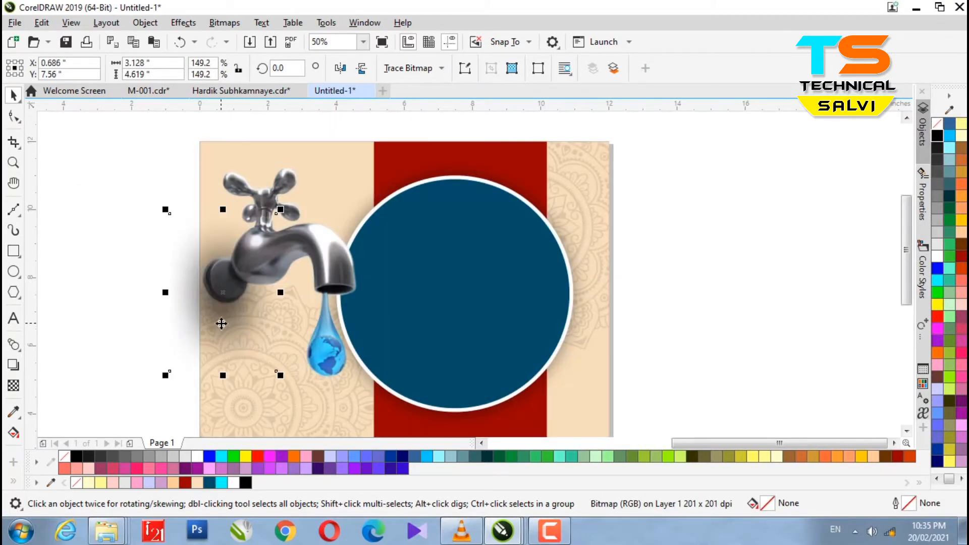
left_click(363, 42)
left_click(324, 129)
PowerClip the blurred shadow inside a shape and open its contents for editing.
right_click(223, 314)
left_click(275, 299)
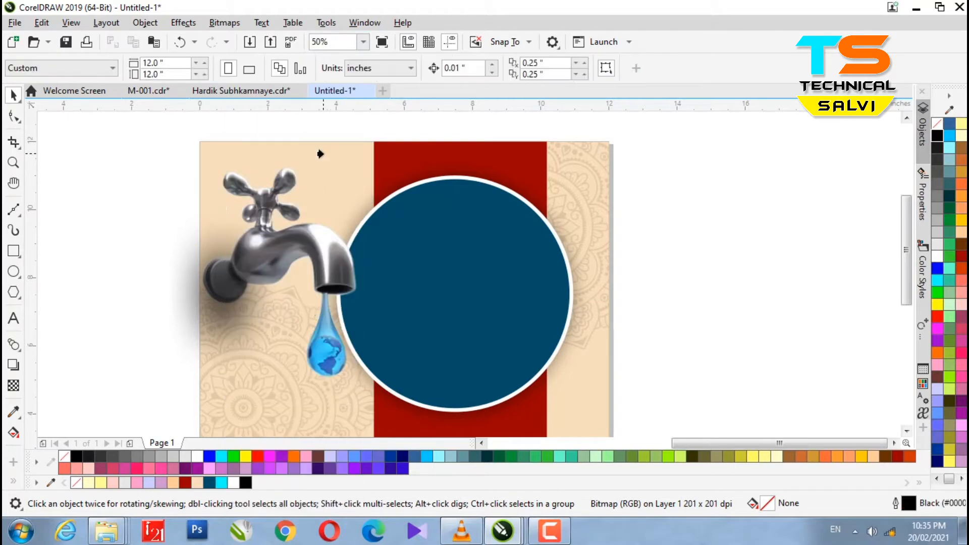
left_click(332, 154)
left_click(452, 278, "ctrl")
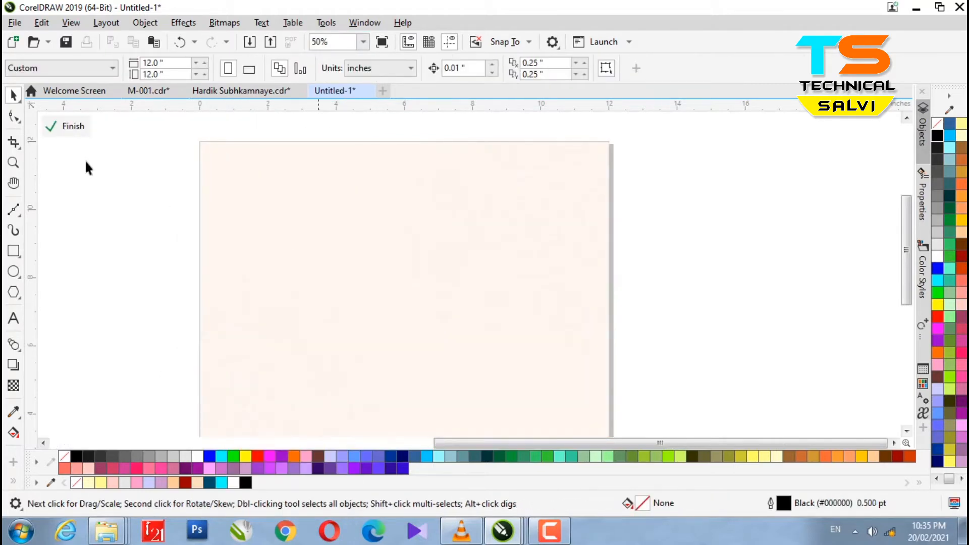
Finish the frame edit and undo the attempts to clip the shadow into the blue circle.
left_click(68, 129)
key("ctrl+z")
key("ctrl+z")
key("ctrl+z")
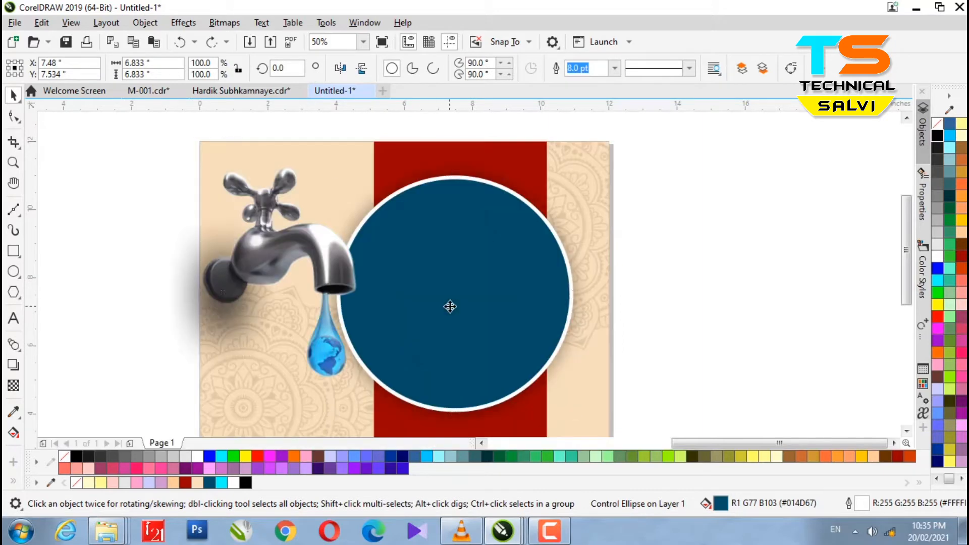
left_click(210, 320)
right_click(211, 321)
left_click(591, 406)
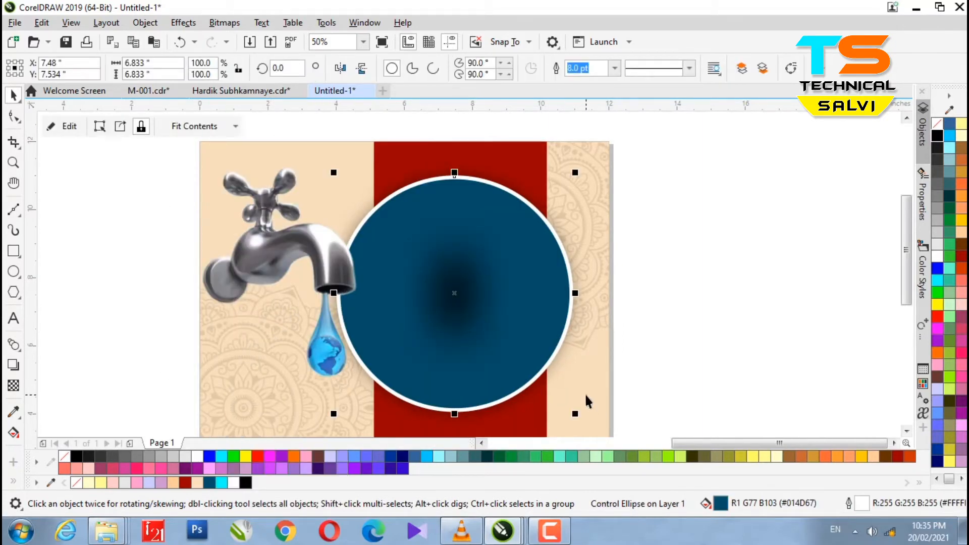
key("ctrl+z")
left_click(693, 307)
scroll(360, 230, "down", 1)
scroll(277, 312, "up", 1)
PowerClip the faucet's shadow inside the beige background frame.
left_click(406, 357)
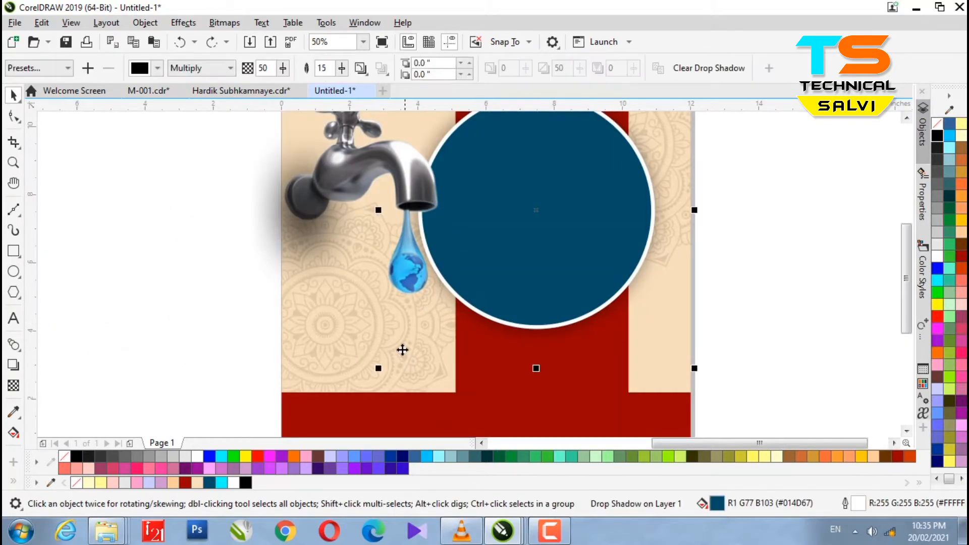
left_click(319, 333)
scroll(320, 331, "down", 1)
left_click(322, 339)
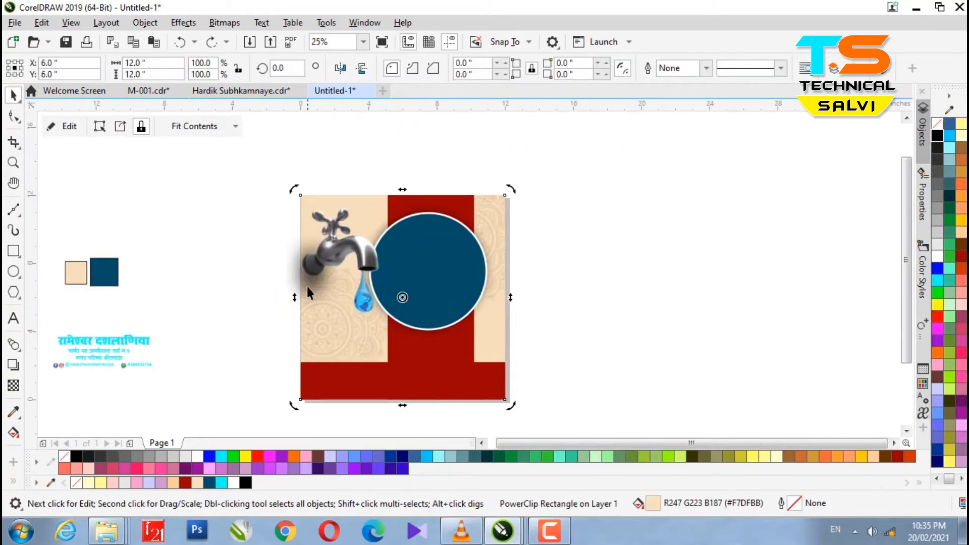
left_click(307, 288)
right_click(308, 287)
left_click(363, 300)
left_click(320, 342)
double_click(316, 316)
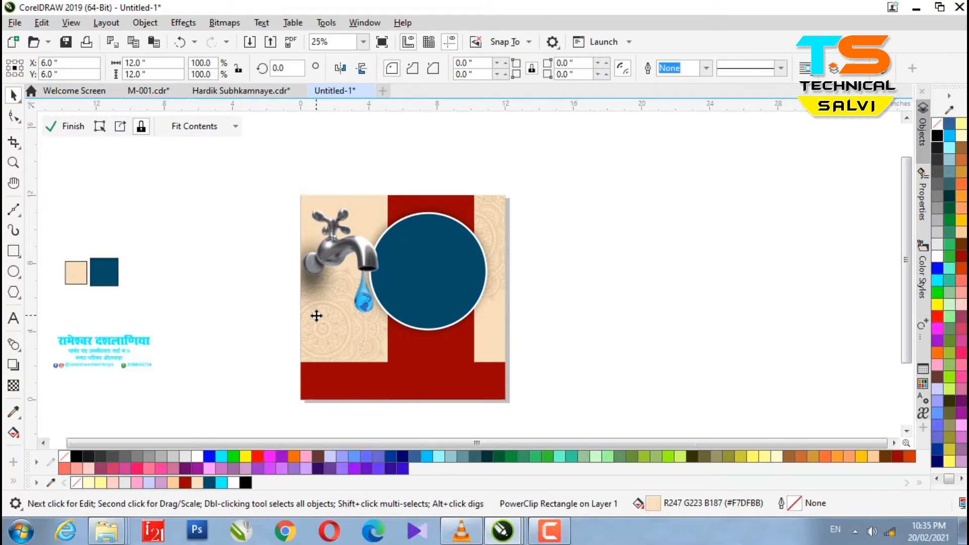
left_click(67, 126)
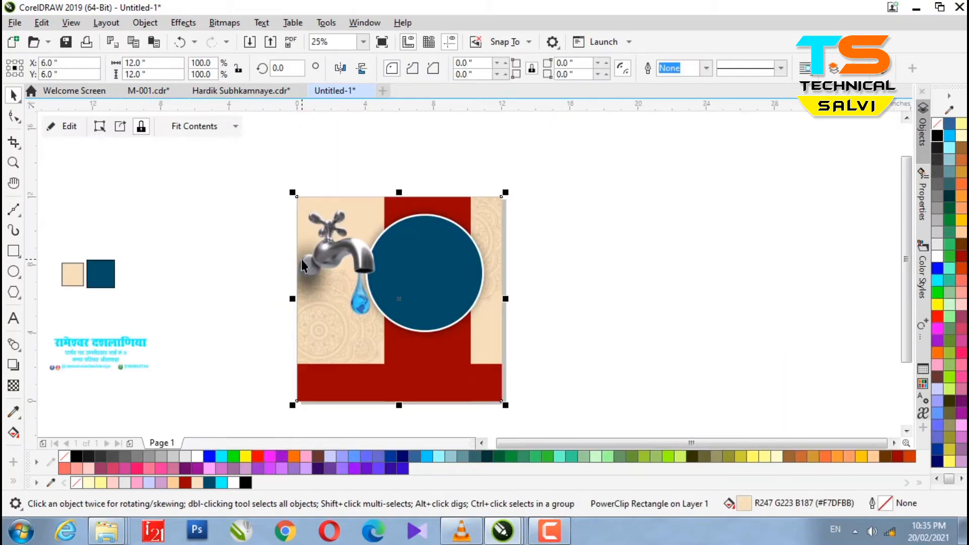
Move the blue circle slightly lower on the poster.
left_click(619, 287)
left_click(437, 280)
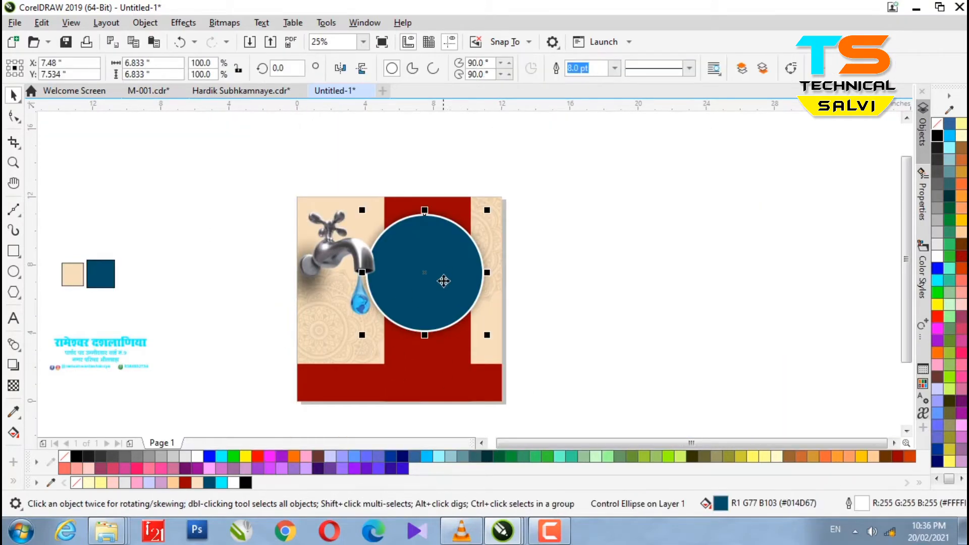
left_click_drag(446, 283, 446, 293)
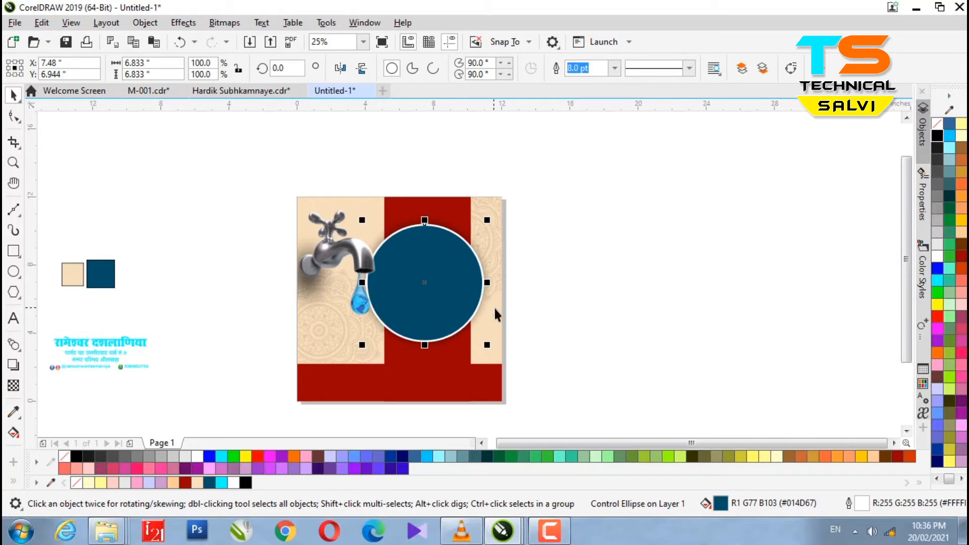
Type 'World Water Day' and scale it to about 71 pt across the poster's top.
left_click(14, 318)
type("wa")
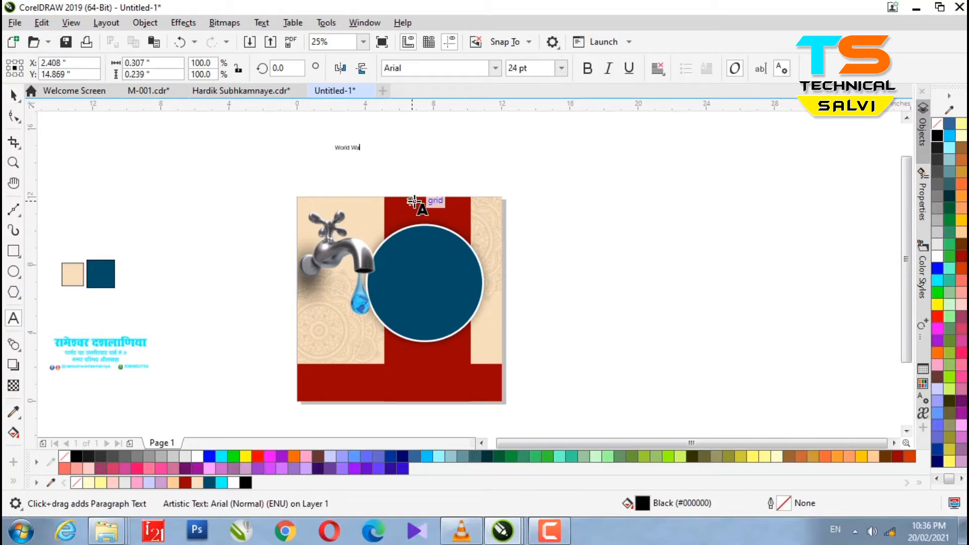
type("r")
scroll(374, 143, "up", 3)
type("Day")
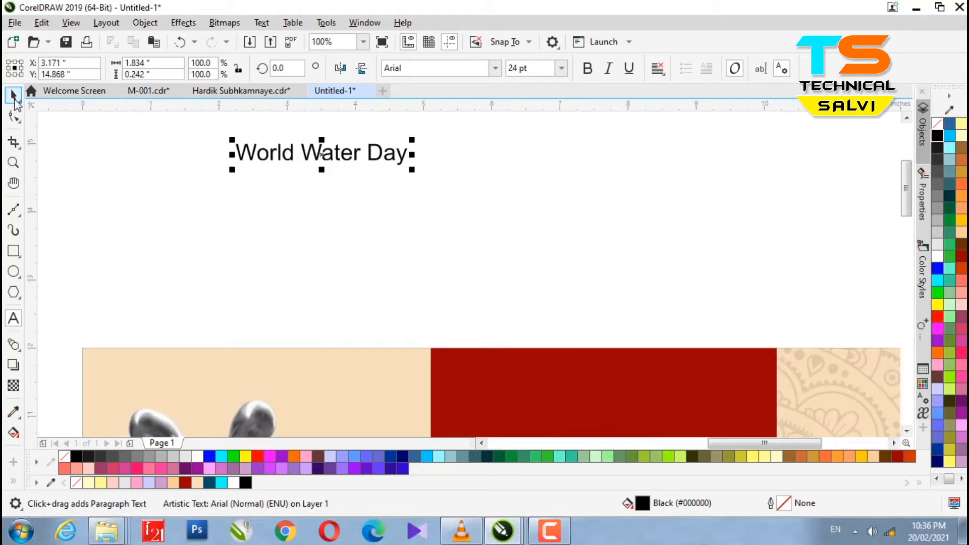
left_click(13, 95)
left_click_drag(410, 167, 650, 196)
scroll(326, 227, "down", 1)
left_click_drag(384, 199, 462, 316)
left_click_drag(580, 344, 620, 348)
left_click_drag(526, 319, 492, 318)
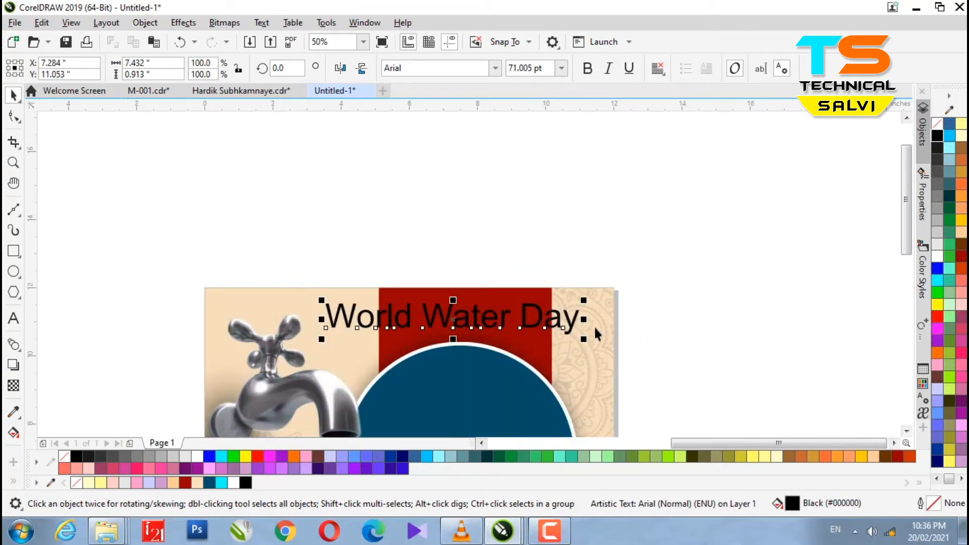
Set the heading's font to Back to Black Demo.
left_click(495, 68)
scroll(456, 218, "down", 3)
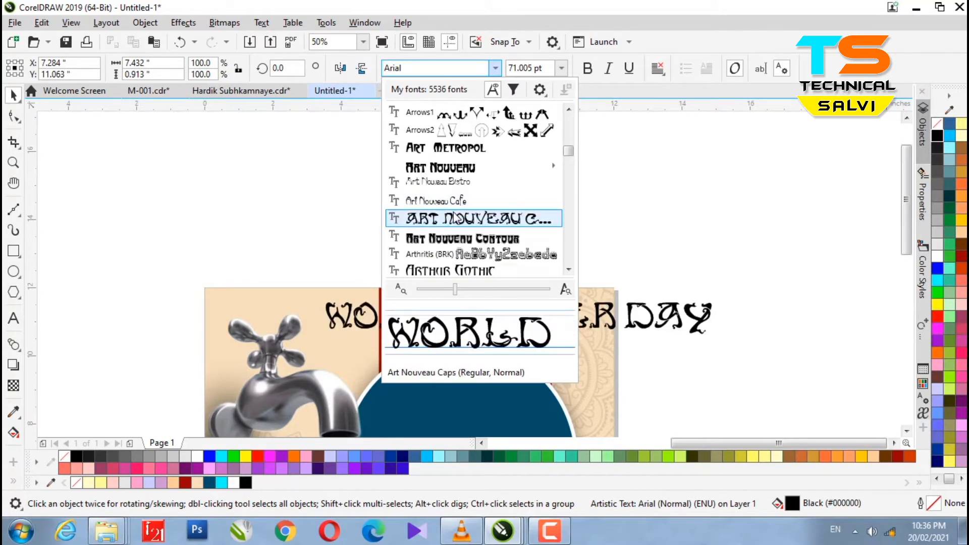
scroll(456, 218, "down", 3)
scroll(472, 222, "down", 6)
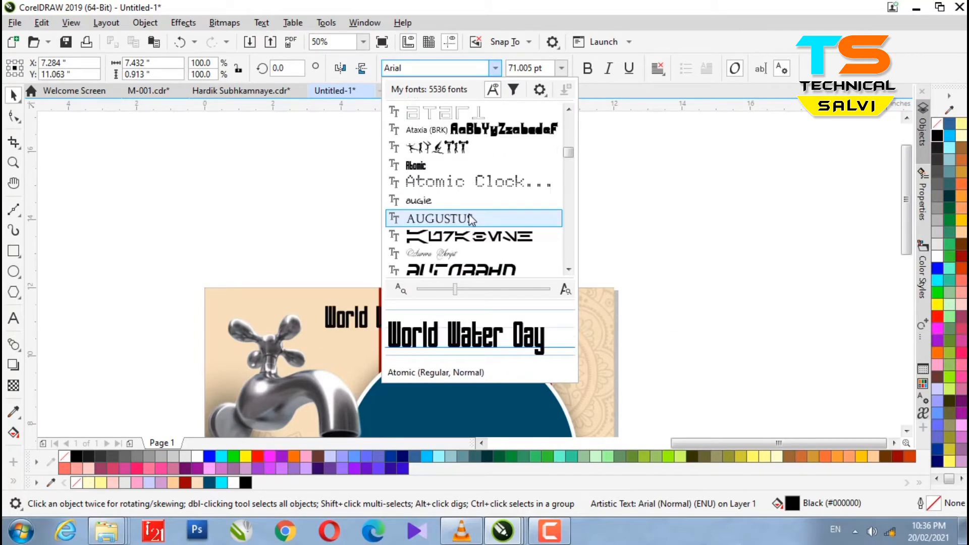
scroll(472, 218, "down", 3)
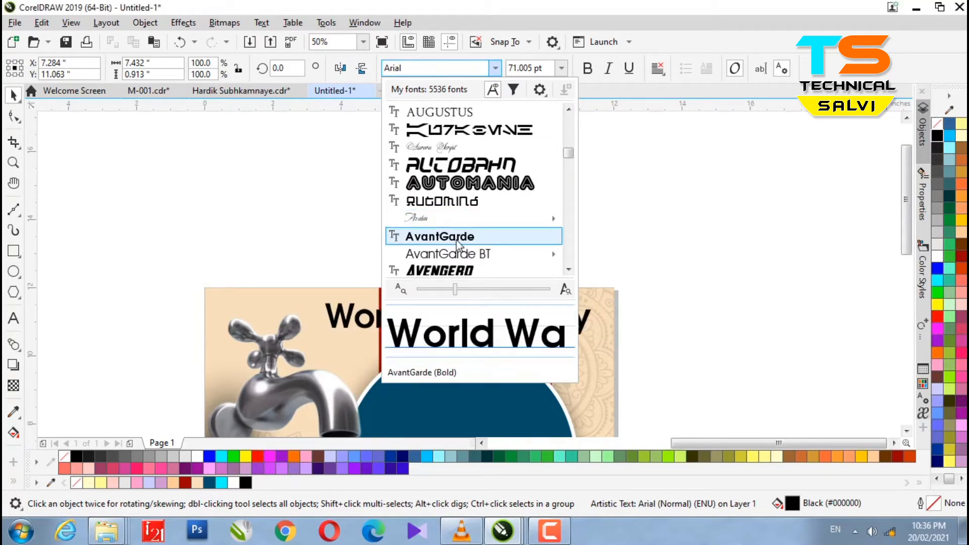
scroll(456, 236, "down", 3)
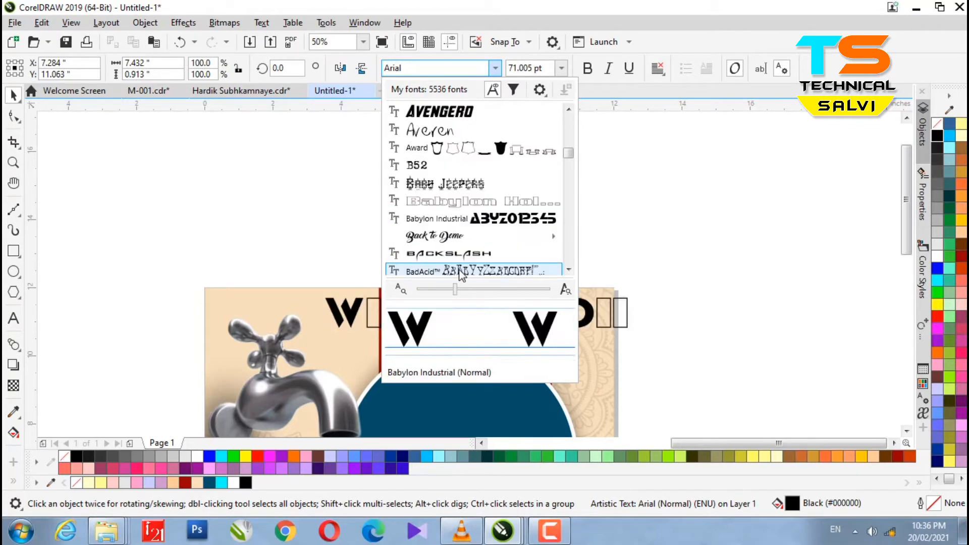
mouse_move(457, 237)
left_click(651, 251)
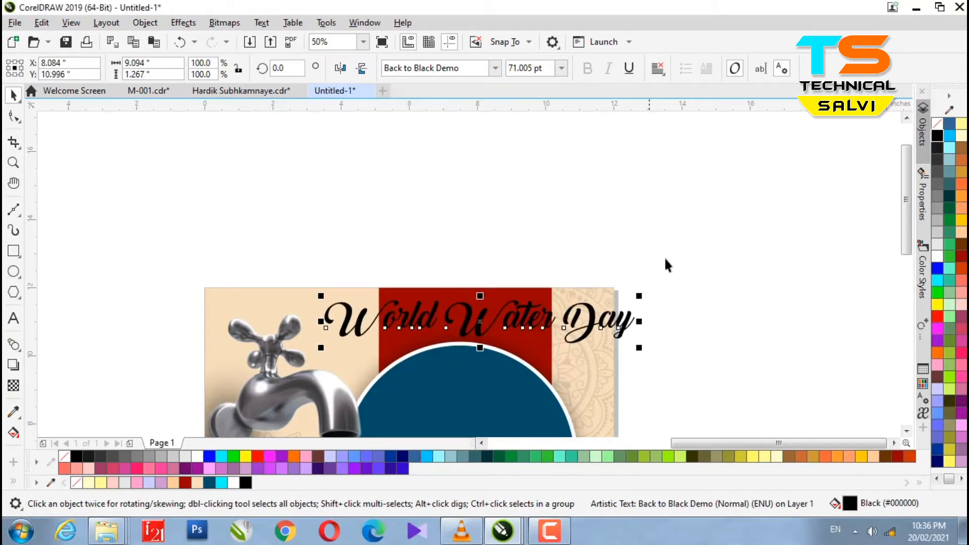
Nudge and slightly shrink the heading, trying white, ruby red and dark green fills.
key("Left")
key("Left")
key("Left")
key("Left")
key("Left")
key("Left")
key("Left")
left_click_drag(630, 348, 623, 345)
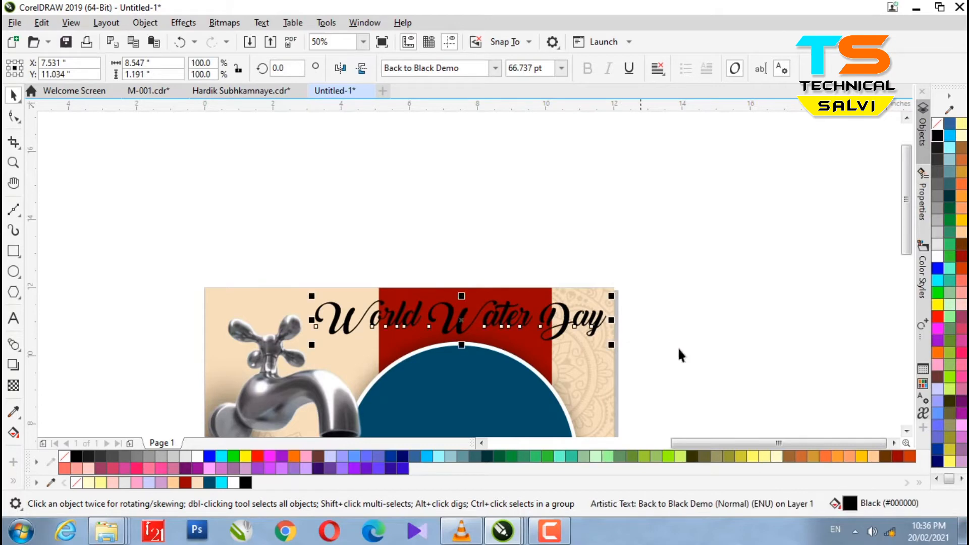
left_click(937, 257)
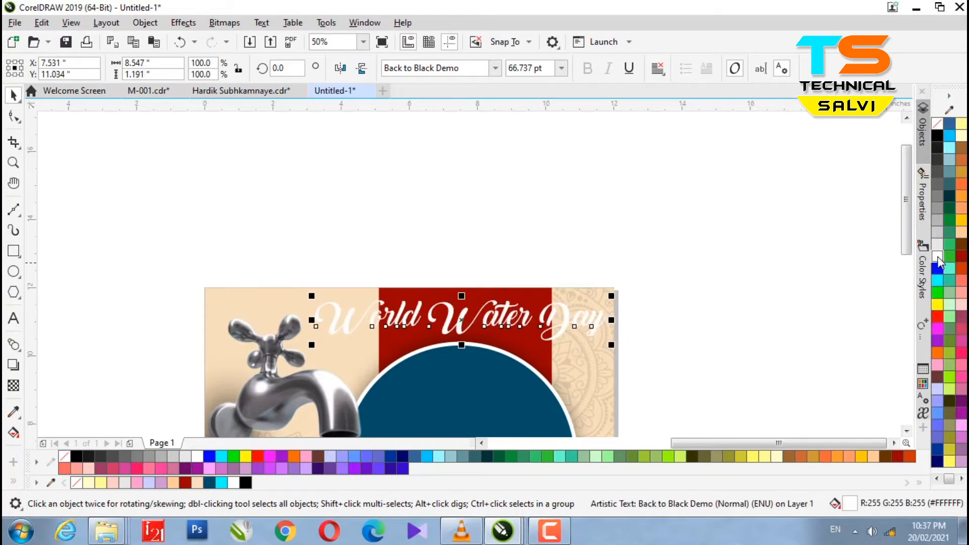
left_click(962, 257)
left_click(949, 207)
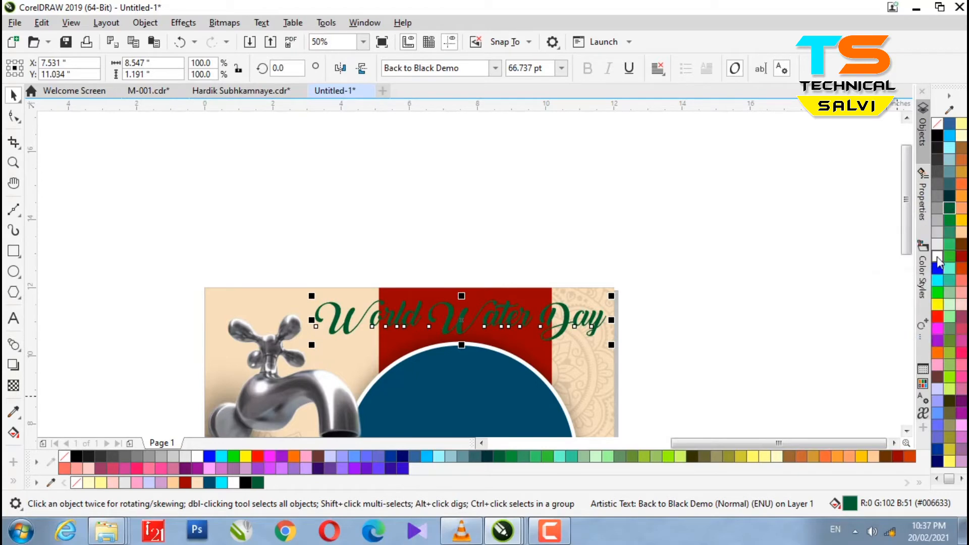
Give the heading a white 8.0 pt outline and a black fill.
key("F12")
left_click(396, 210)
left_click(369, 321)
left_click(585, 364)
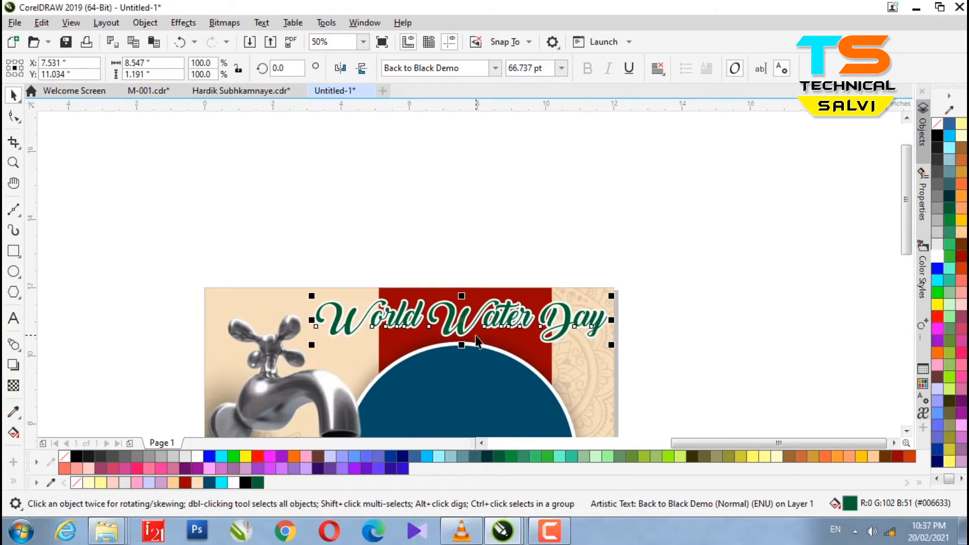
scroll(477, 318, "up", 2)
scroll(529, 323, "down", 2)
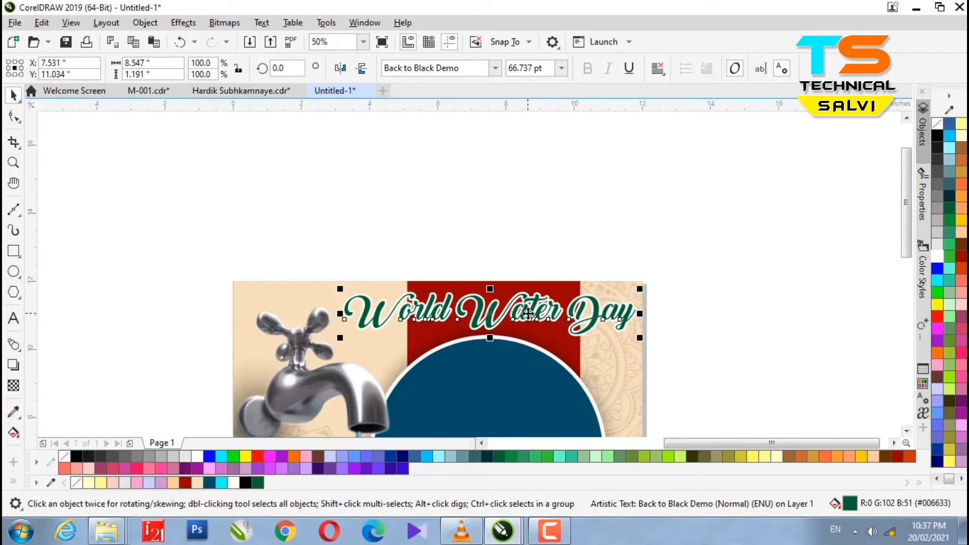
left_click(938, 306)
left_click(938, 317)
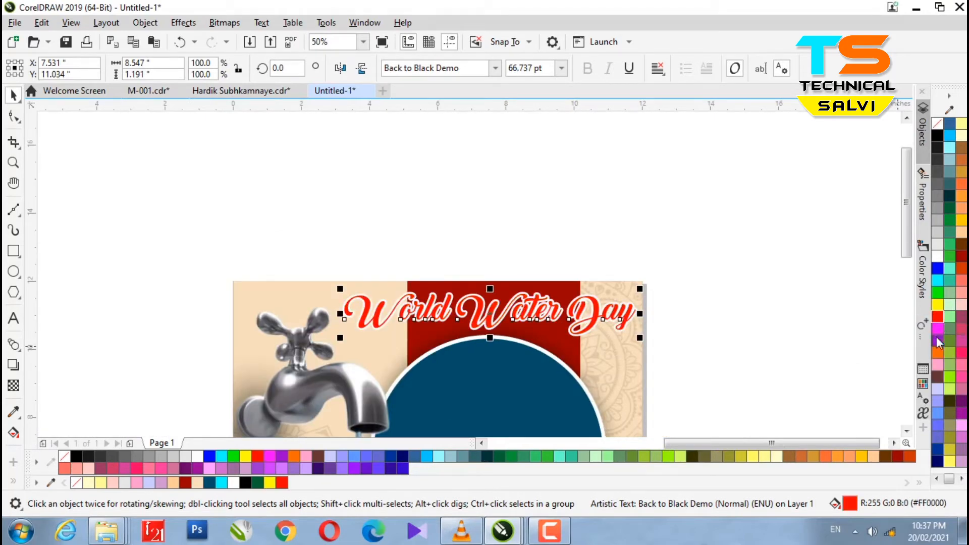
left_click(938, 135)
Reduce the heading's white outline width to 4.0 pt.
left_click(741, 298)
scroll(490, 247, "down", 1)
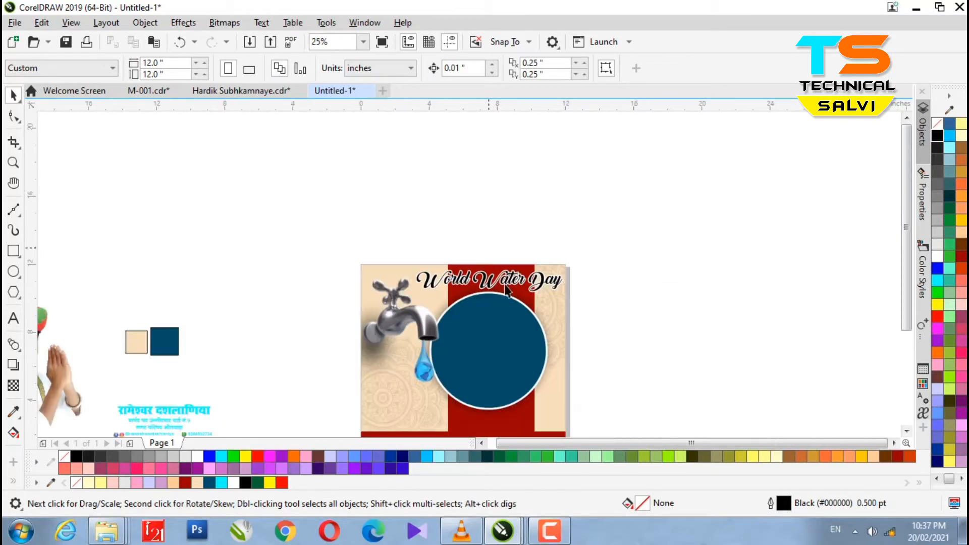
scroll(494, 298, "up", 2)
left_click(494, 241)
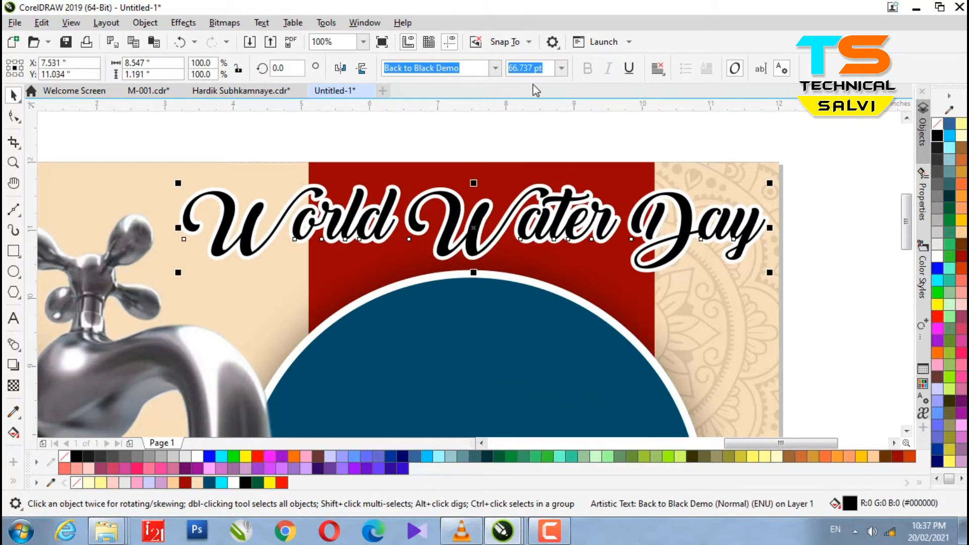
key("F12")
left_click(396, 210)
left_click(373, 315)
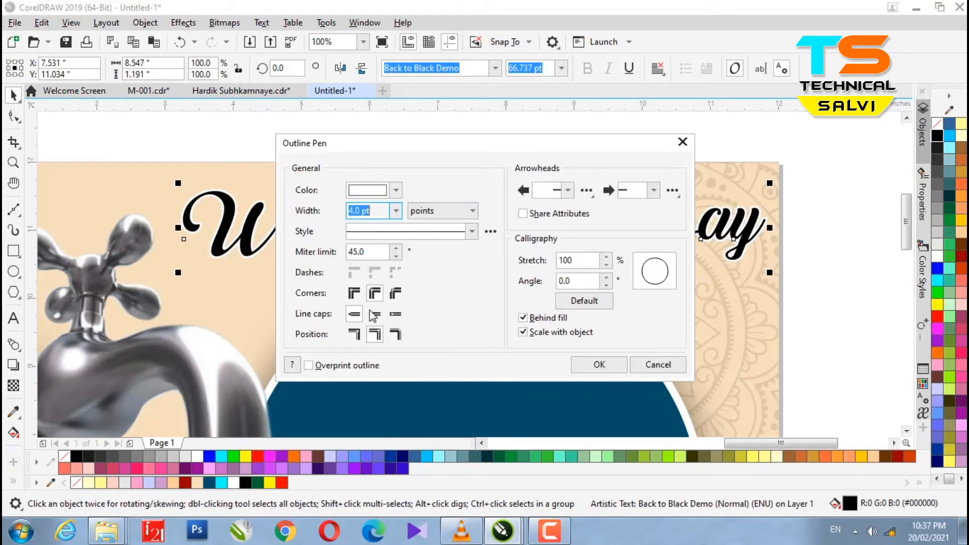
left_click(587, 371)
Place a new text insertion point inside the blue circle.
left_click(790, 299)
scroll(583, 255, "down", 1)
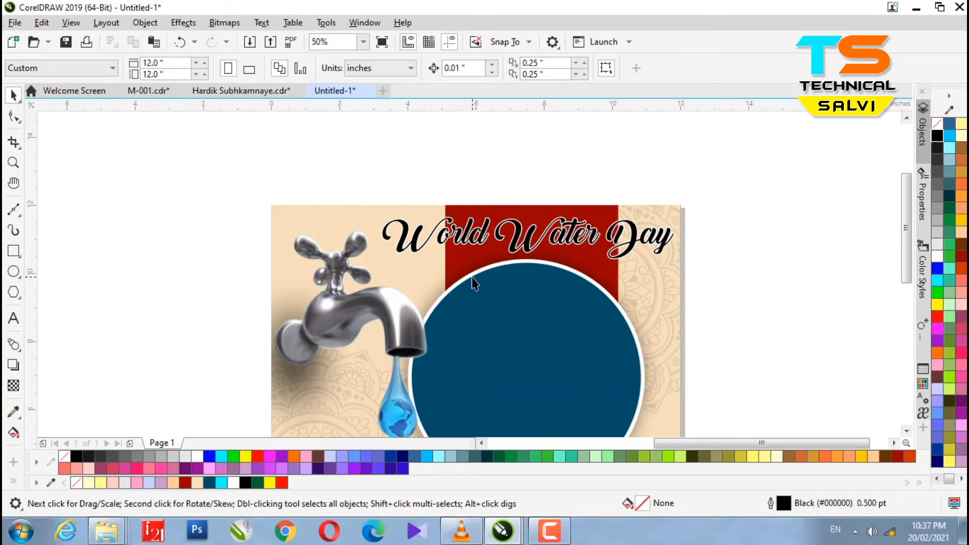
left_click(14, 320)
left_click(477, 335)
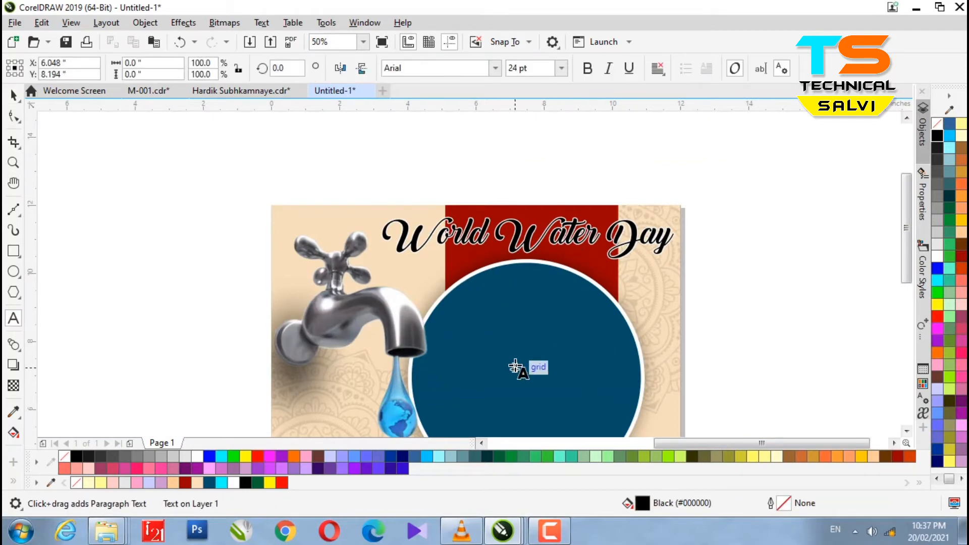
Enlarge the new circle text, colour it white and set it in the RAJ 02 font.
type("ty")
left_click(13, 95)
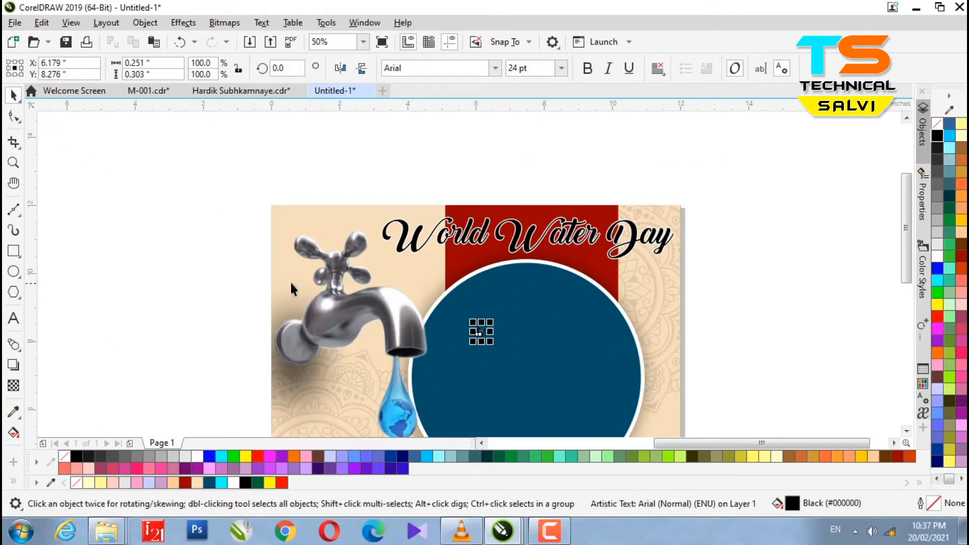
left_click_drag(490, 341, 505, 358)
left_click(937, 256)
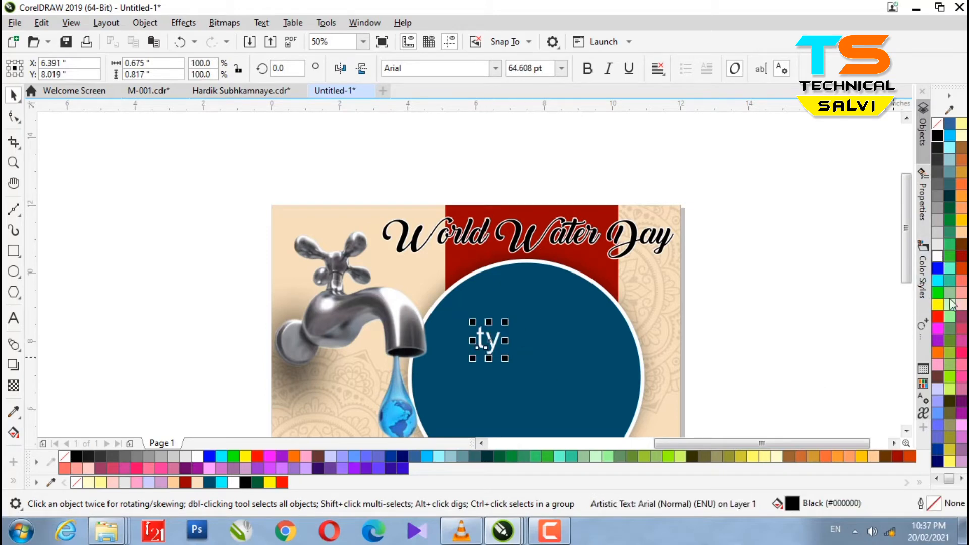
left_click(431, 68)
type("Ra")
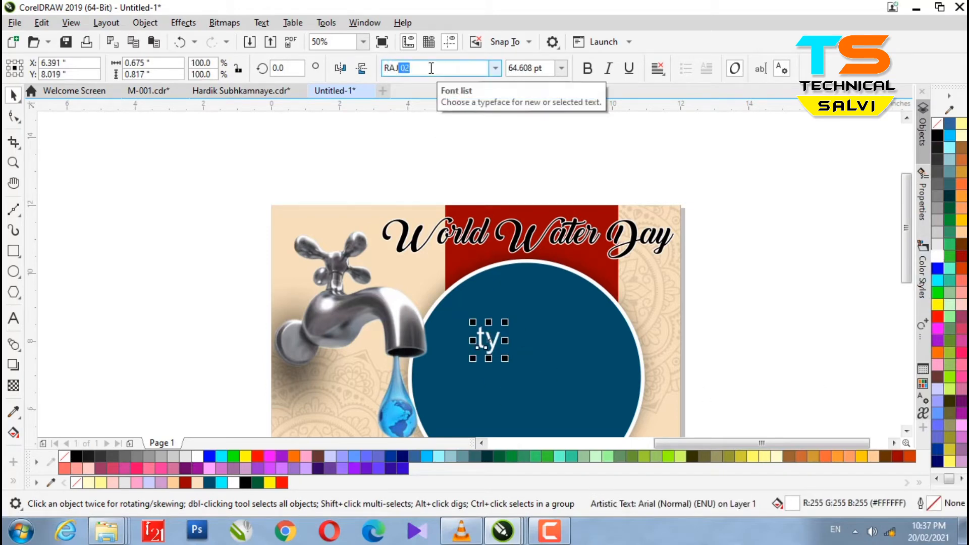
type("J")
key("Return")
left_click_drag(510, 339, 492, 320)
Edit the text into 'जल ही जीवन हैं', apply RAJ 64 and reposition it at the circle's top.
double_click(505, 324)
type("gh")
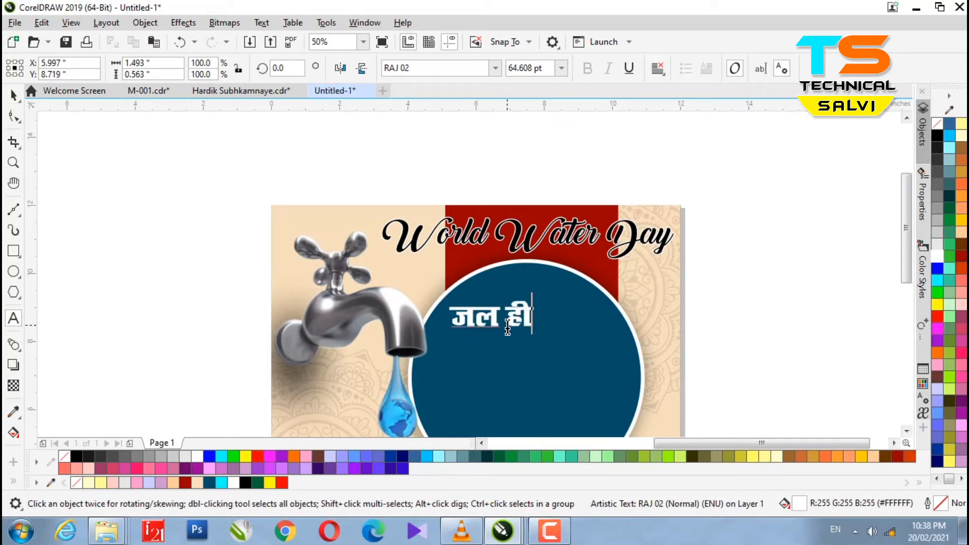
type(" thou")
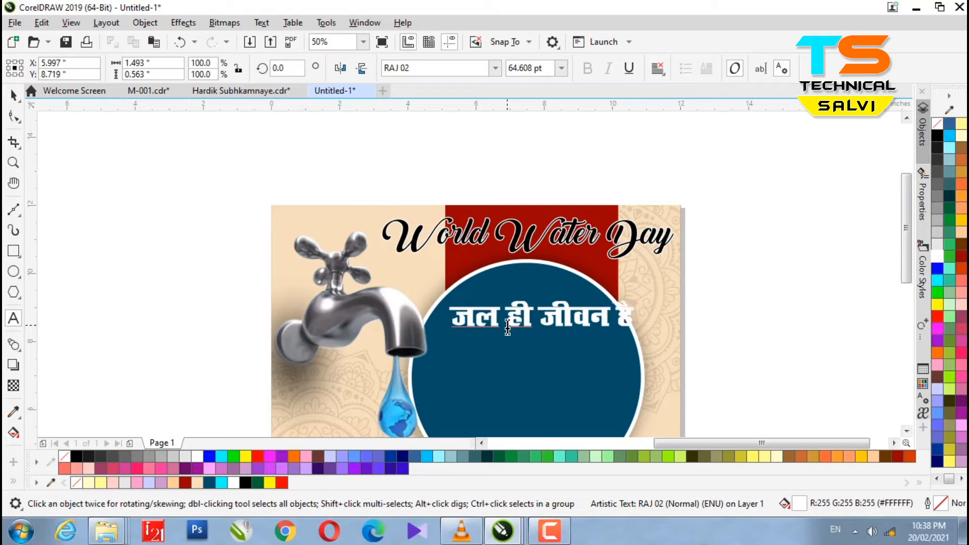
left_click(13, 95)
left_click(495, 68)
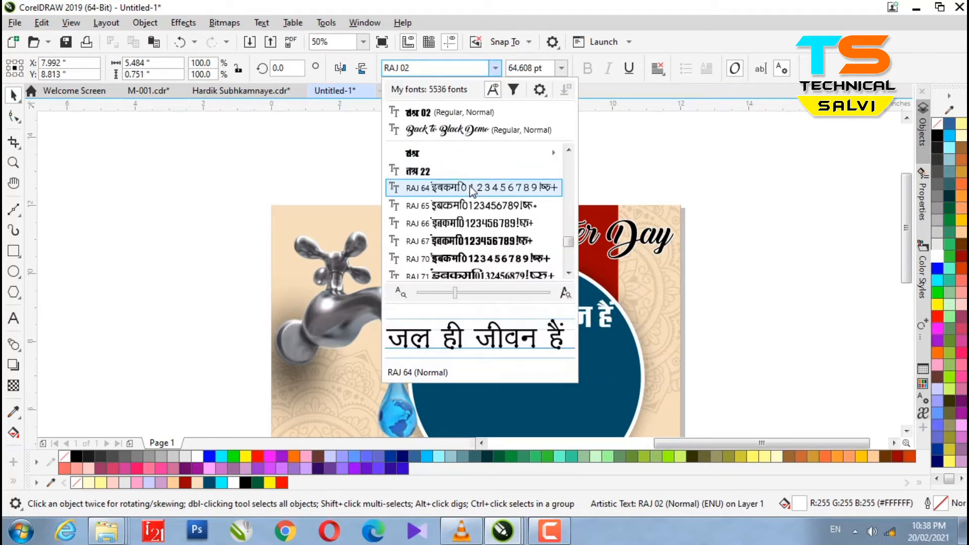
left_click(472, 187)
scroll(505, 295, "up", 2)
left_click_drag(507, 292, 508, 289)
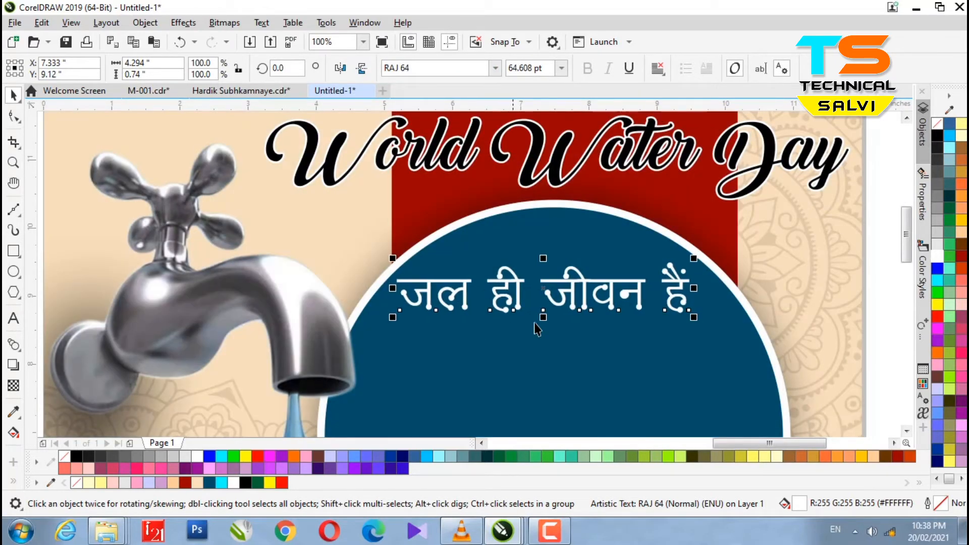
scroll(531, 297, "down", 2)
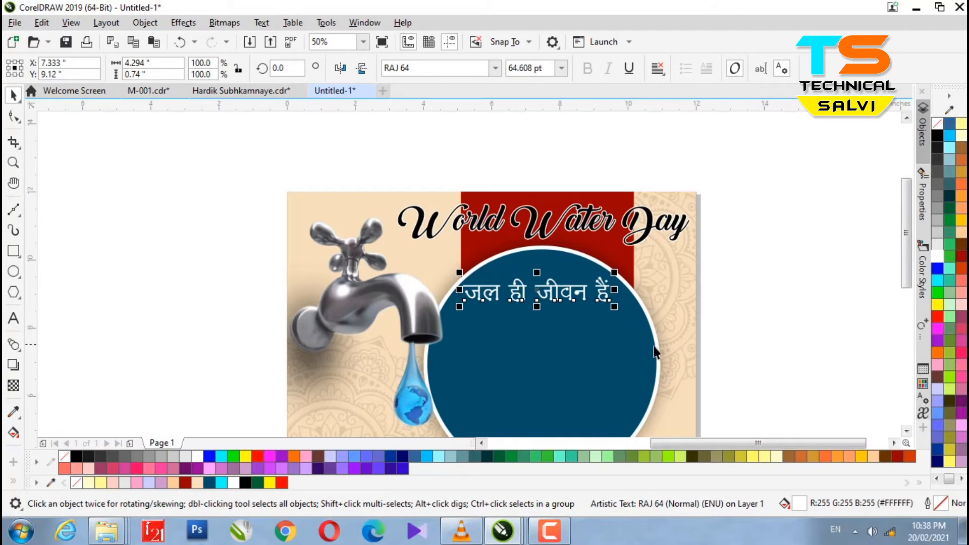
Duplicate the slogan below itself and retype the copy as विश्व जल संरक्षण दिवस.
left_click_drag(541, 290, 527, 338)
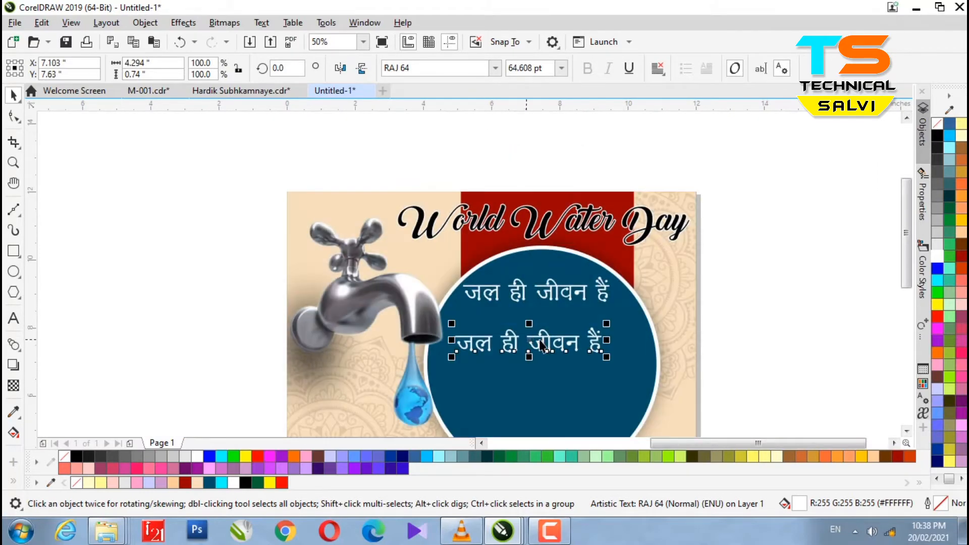
scroll(498, 394, "up", 2)
double_click(536, 298)
left_click_drag(712, 300, 384, 308)
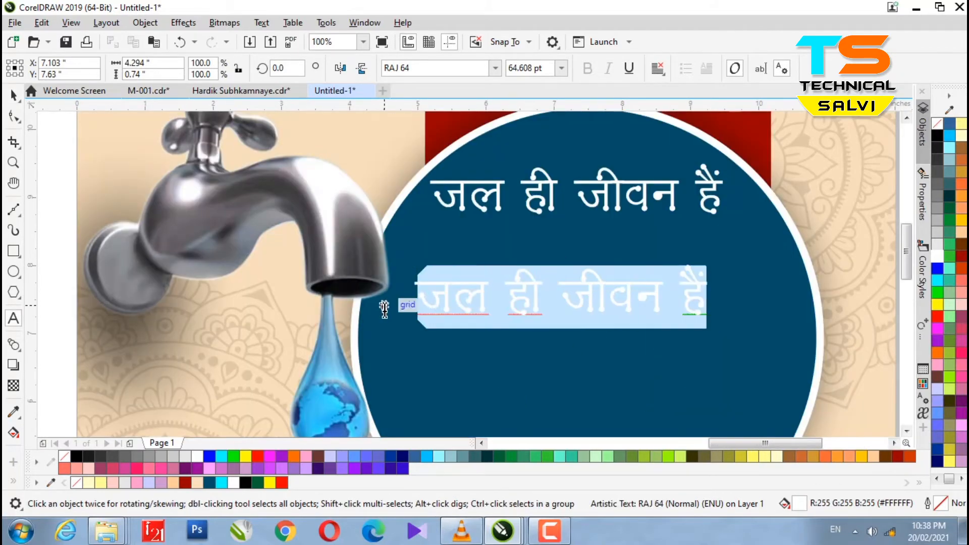
type("fo'o")
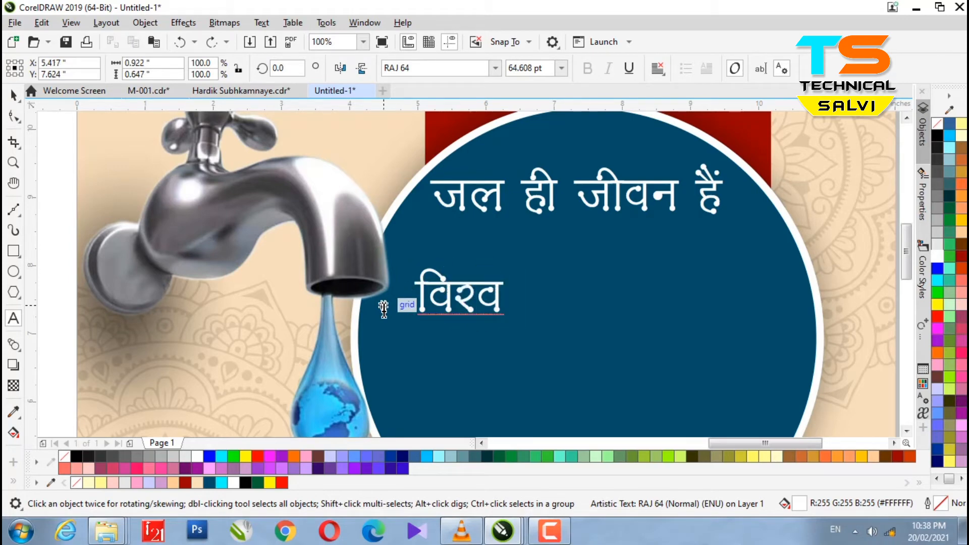
type(" ty laj")
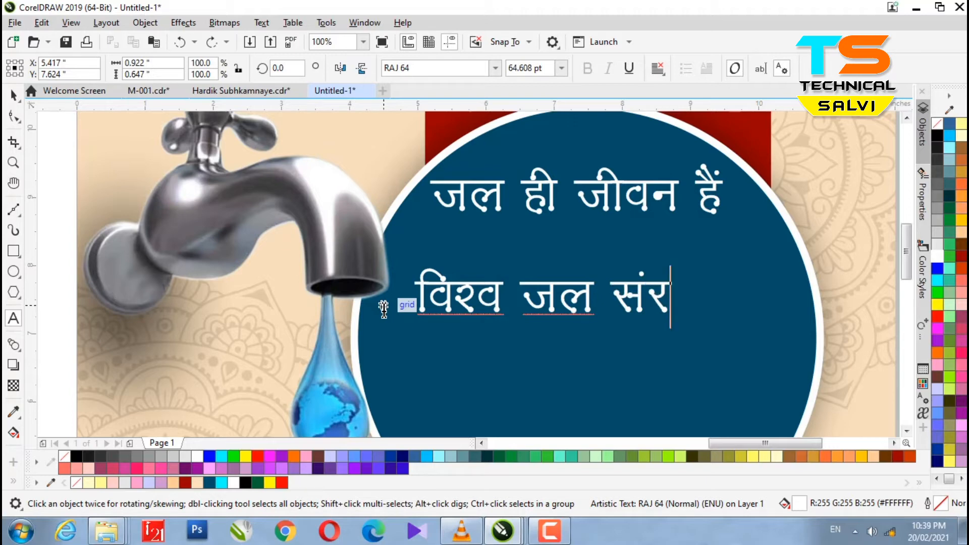
type("f[")
key("BackSpace")
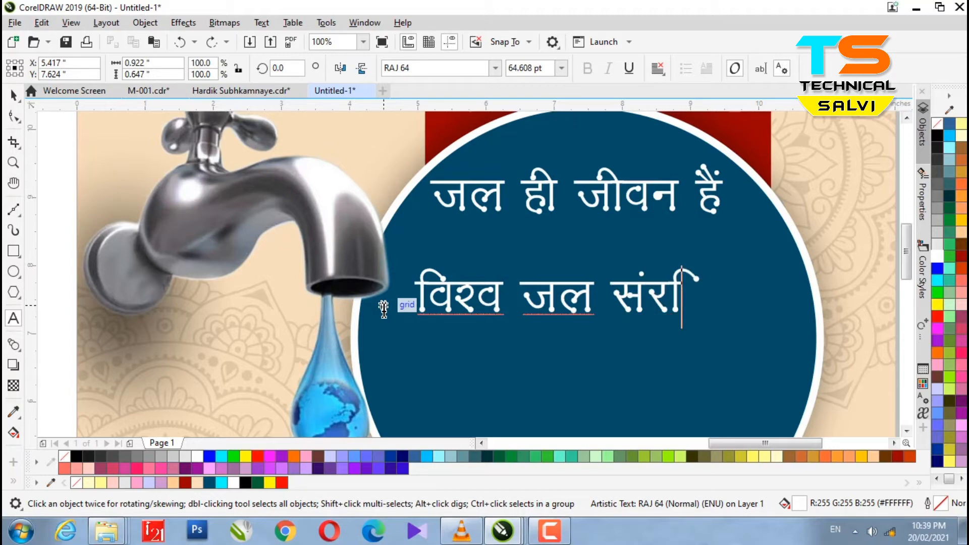
type("{kr")
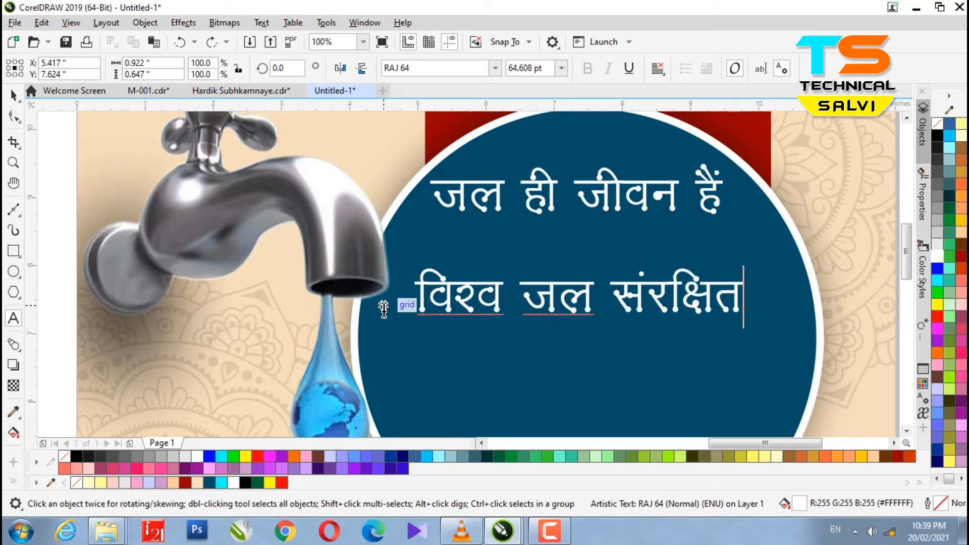
key("BackSpace")
key("BackSpace")
type(".k")
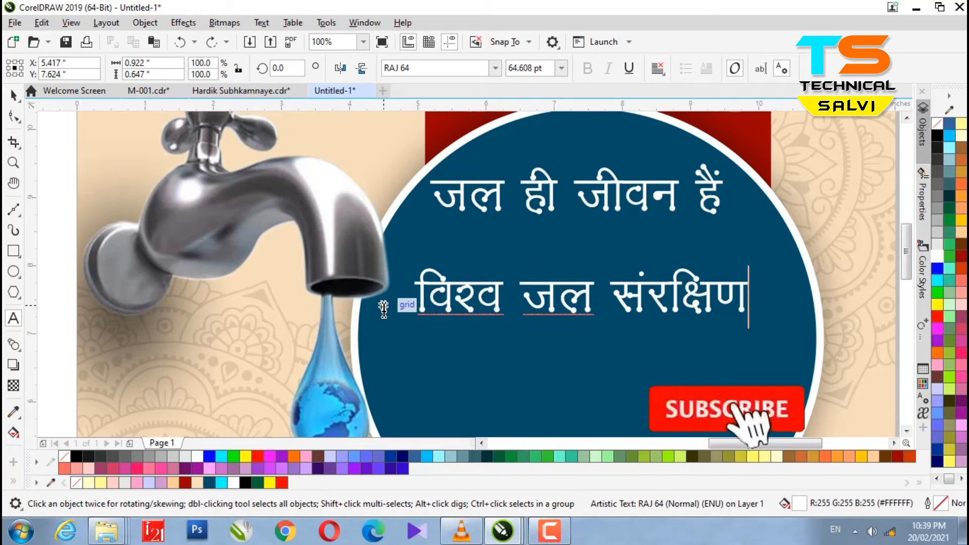
type(" fnol")
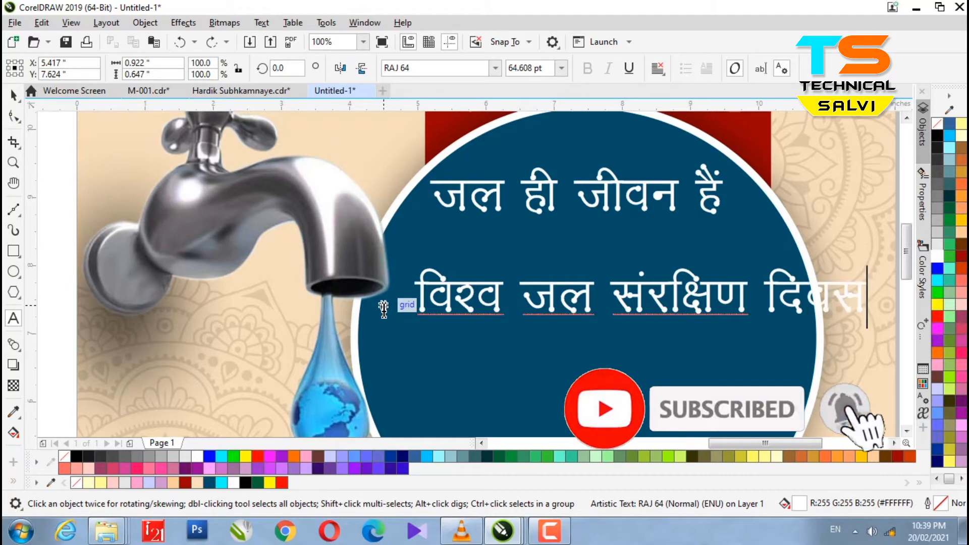
key("ctrl+space")
Set the new line's font to RAJ 02 and remove the extra vowel sign from संरक्षण.
left_click(495, 68)
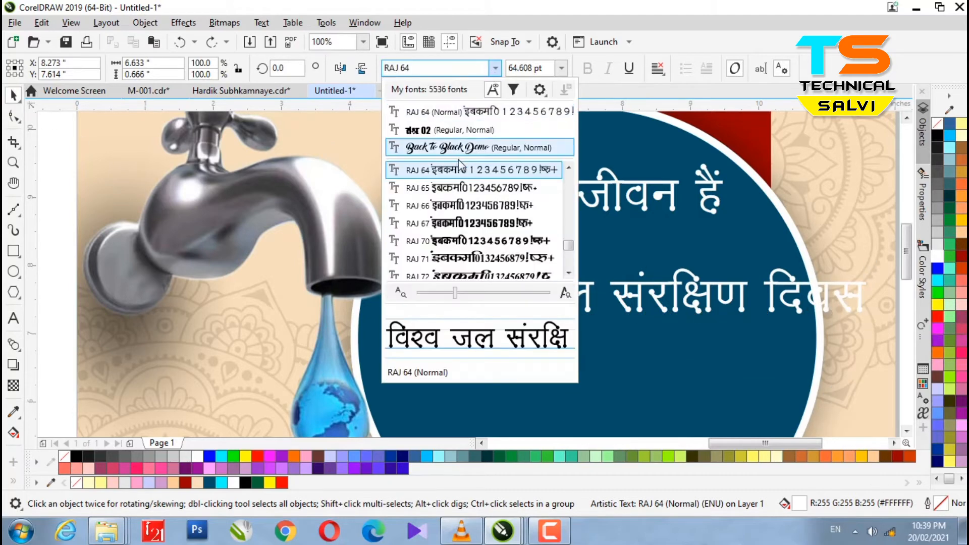
left_click(421, 131)
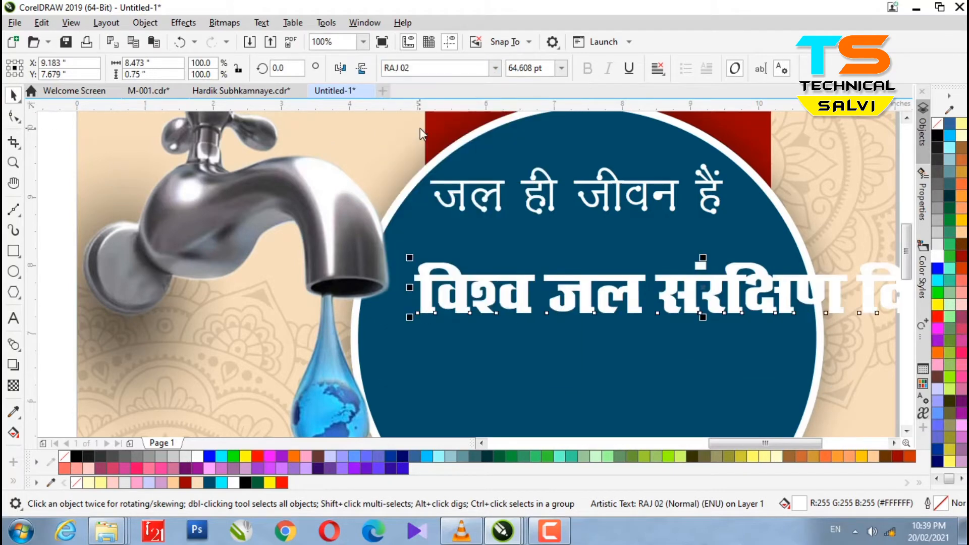
left_click(761, 301)
key("Left")
key("Delete")
left_click(13, 94)
Colour the line yellow and scale it to about 54.9 pt, centred in the blue circle.
left_click(937, 304)
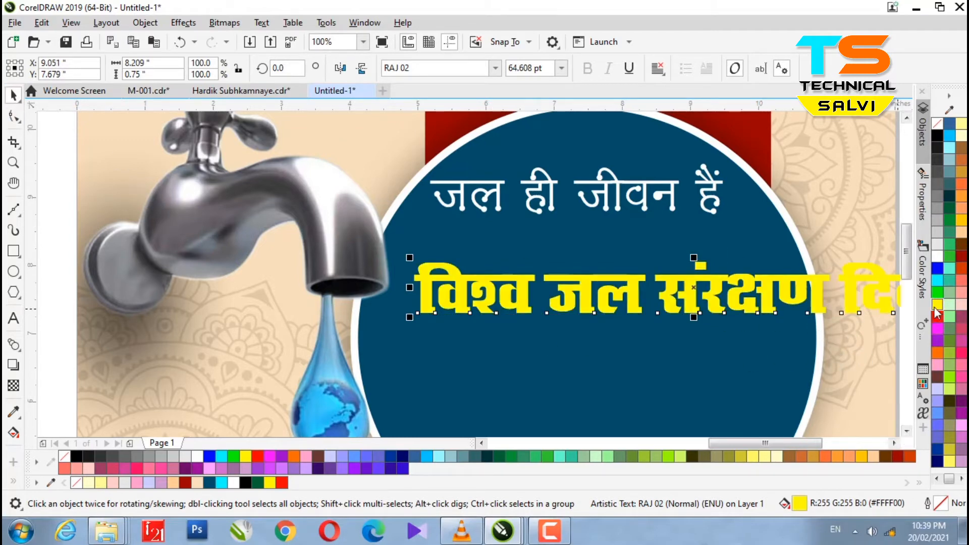
left_click_drag(409, 317, 498, 307)
left_click_drag(678, 297, 538, 295)
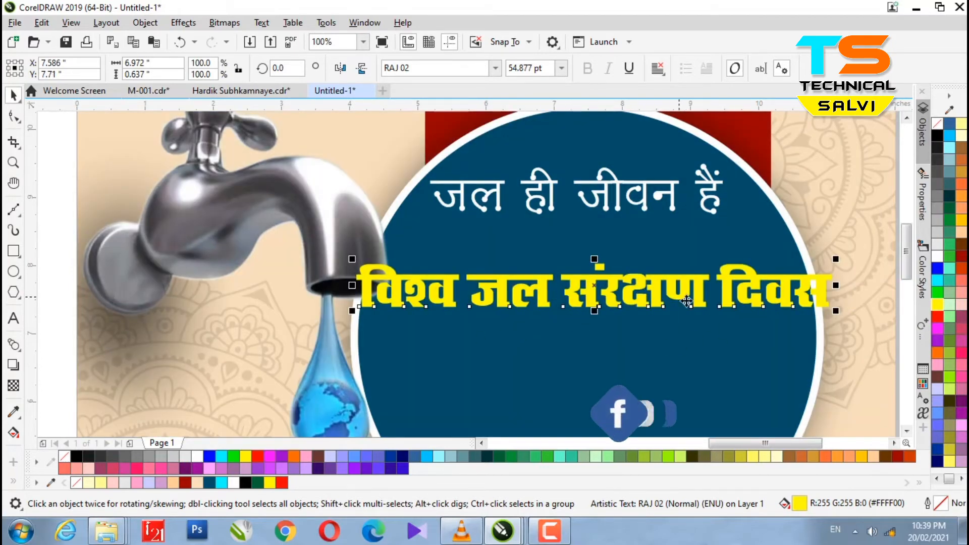
left_click_drag(835, 286, 780, 285)
left_click_drag(589, 291, 630, 284)
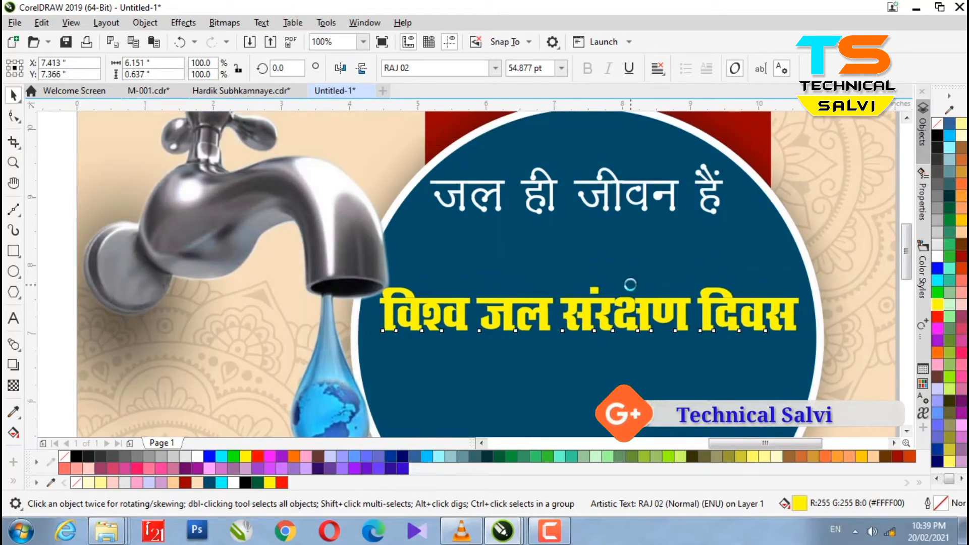
Change the white जल ही जीवन हैं slogan's font to RAJ 65.
left_click(550, 199)
left_click(495, 69)
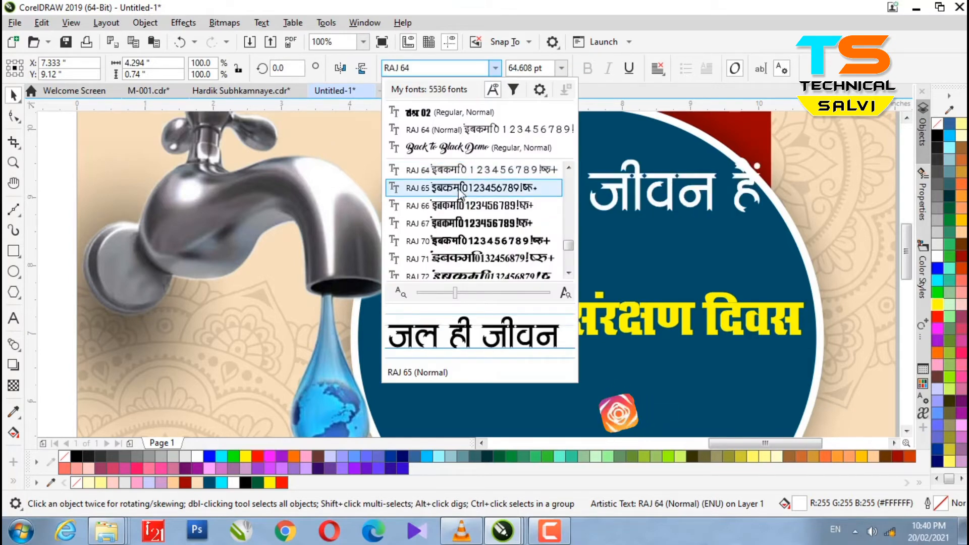
left_click(555, 204)
Place a smaller copy of the slogan between the two lines and set it to RAJ 74.
left_click(555, 204)
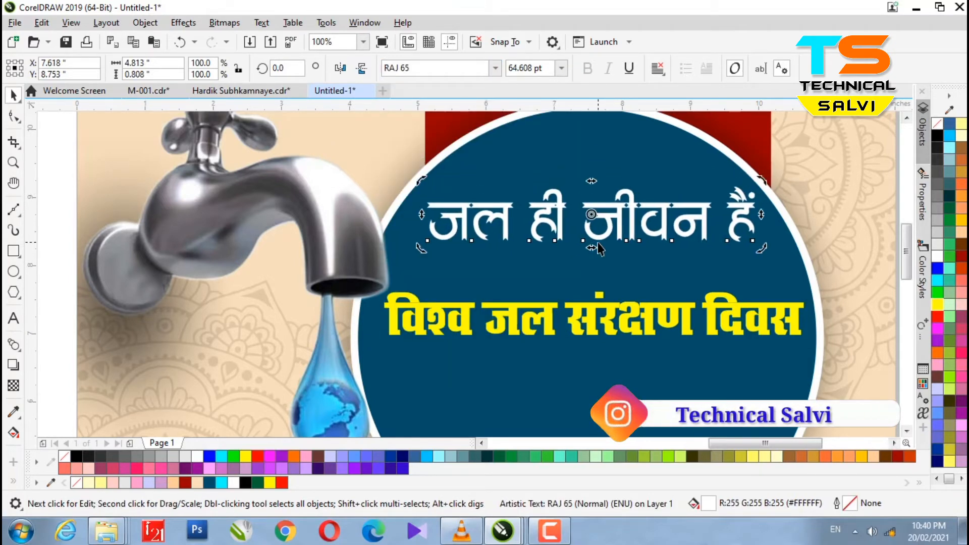
left_click_drag(543, 227, 557, 273)
right_click(557, 272)
left_click_drag(760, 290, 631, 268)
left_click_drag(560, 255, 595, 280)
left_click(482, 69)
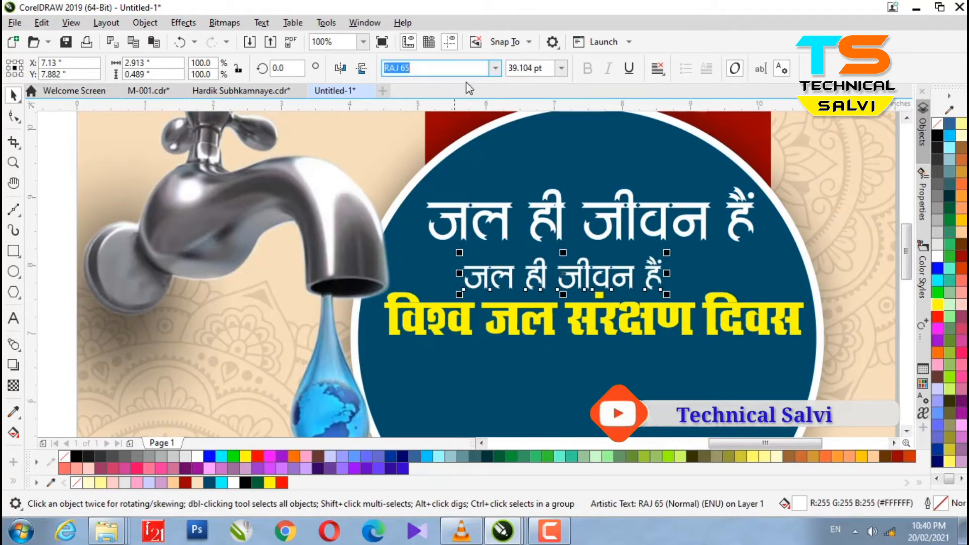
left_click(496, 68)
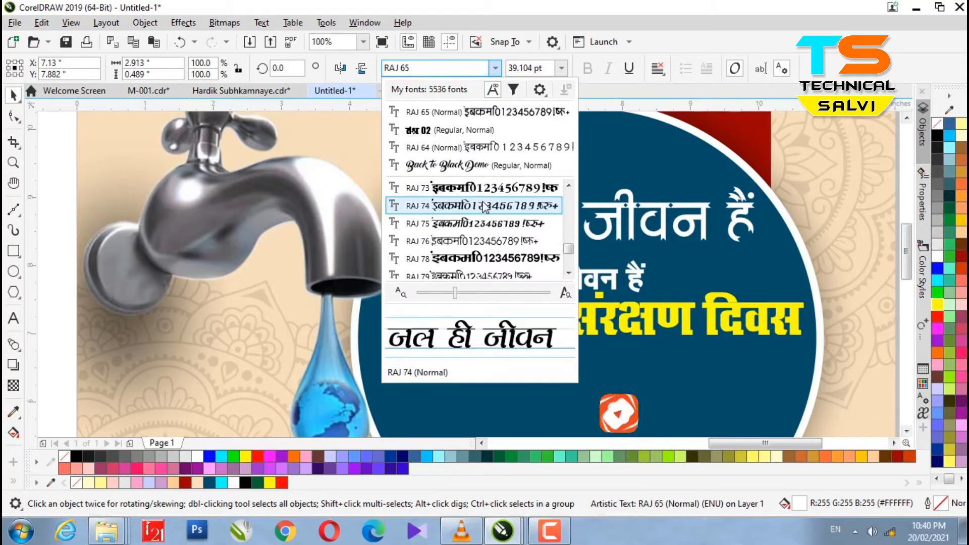
left_click(465, 211)
Retype the small copy as 'आइये......'.
scroll(708, 277, "up", 2)
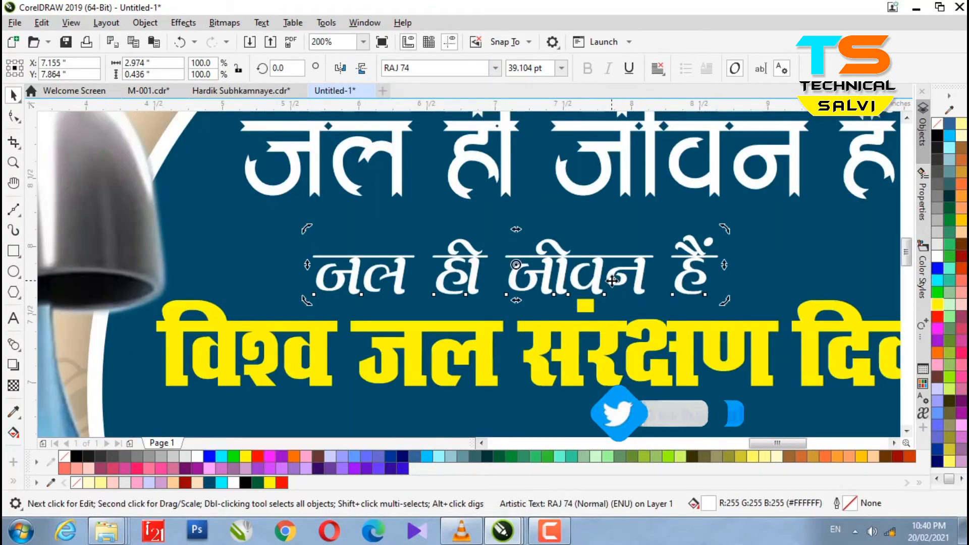
left_click_drag(708, 277, 314, 278)
key("BackSpace")
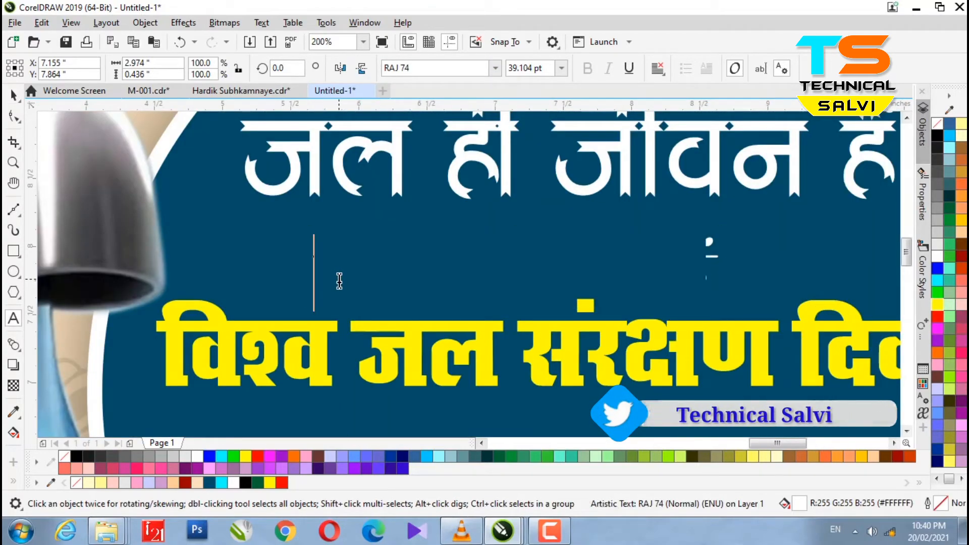
type("आउ")
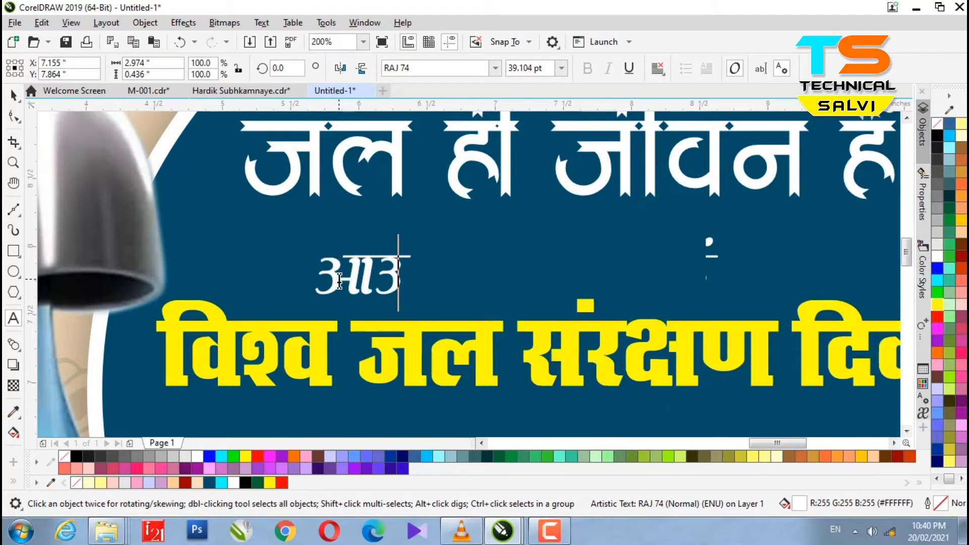
key("BackSpace")
type("इ")
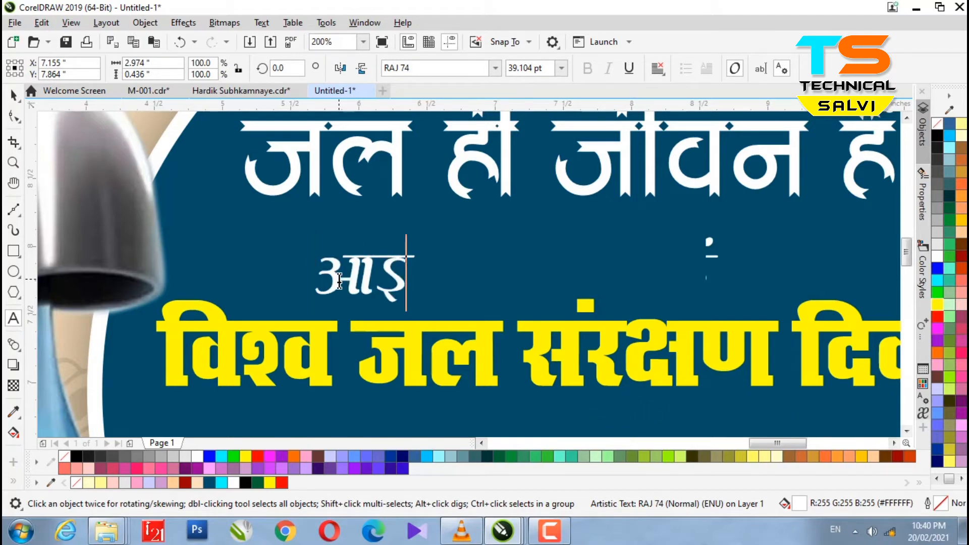
type("ये")
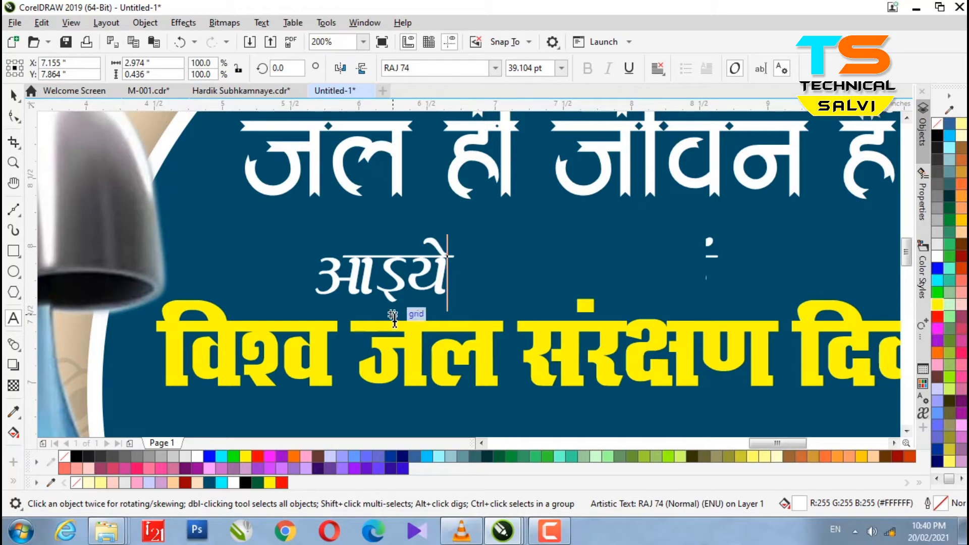
left_click(13, 95)
type("ण्ण्")
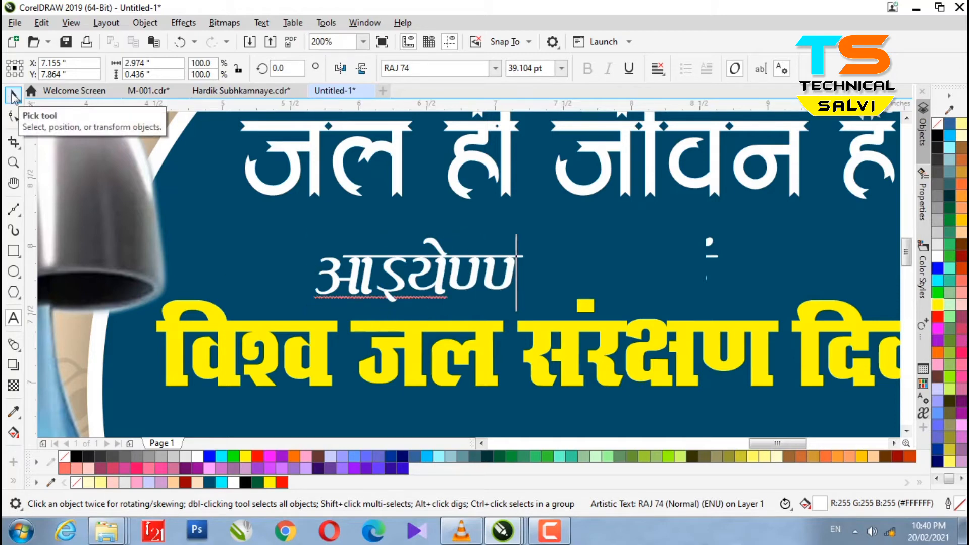
key("BackSpace")
key("BackSpace")
type(",,,,,")
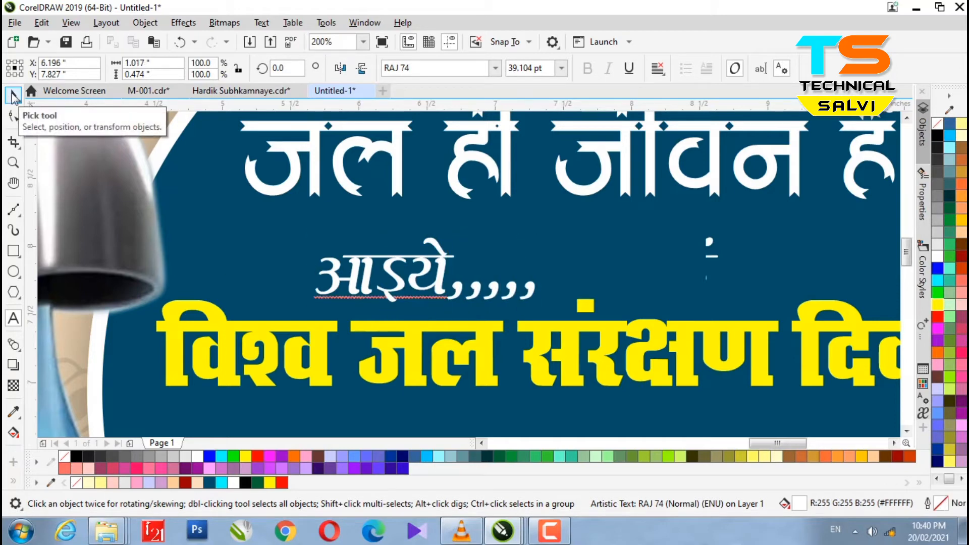
key("BackSpace")
key("BackSpace")
key("BackSpace")
key("BackSpace")
key("BackSpace")
type("......")
left_click(14, 97)
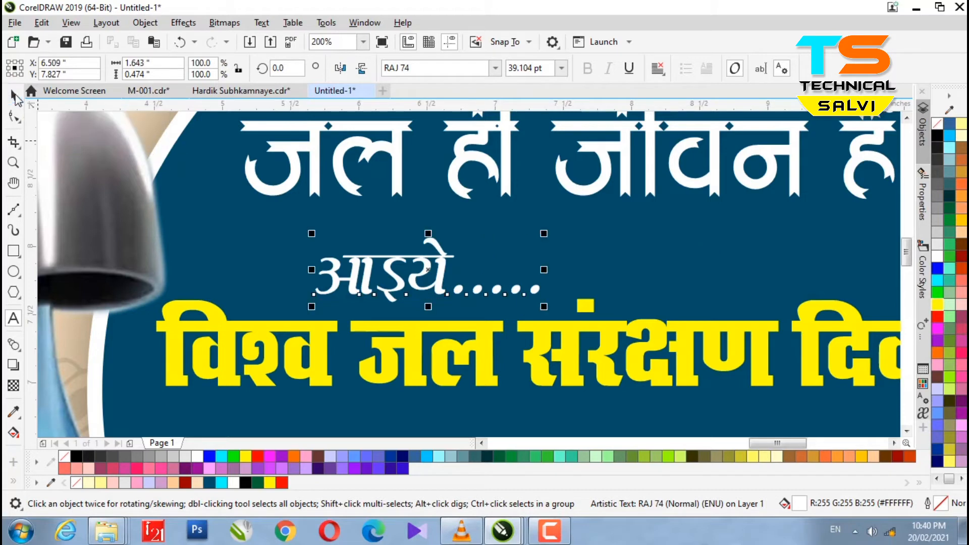
Fill the आइये line light green and fine-tune its size and position between the lines.
left_click(937, 316)
left_click(951, 283)
left_click(960, 281)
left_click(949, 317)
left_click_drag(444, 274, 644, 249)
scroll(520, 283, "down", 2)
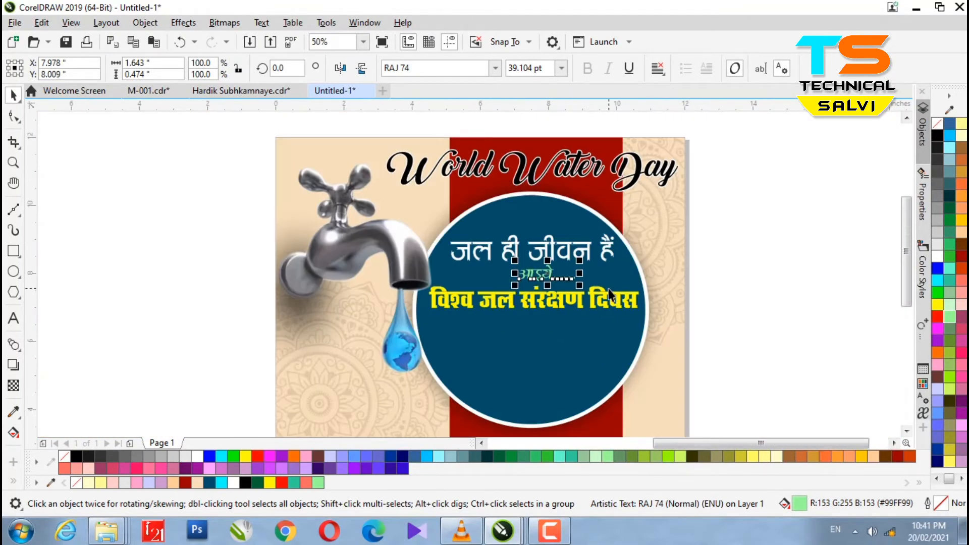
scroll(610, 294, "up", 2)
left_click_drag(622, 298, 603, 284)
key("Down")
key("Down")
key("Down")
key("Down")
key("Down")
scroll(469, 261, "down", 2)
key("Escape")
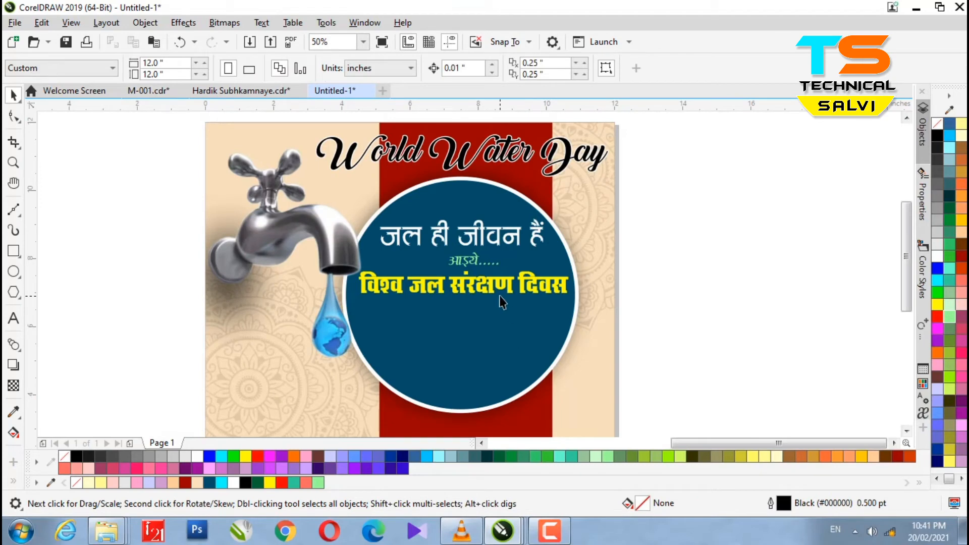
Duplicate the yellow line below itself, set the copy to RAJ 70 and colour it white.
left_click_drag(462, 295, 463, 351)
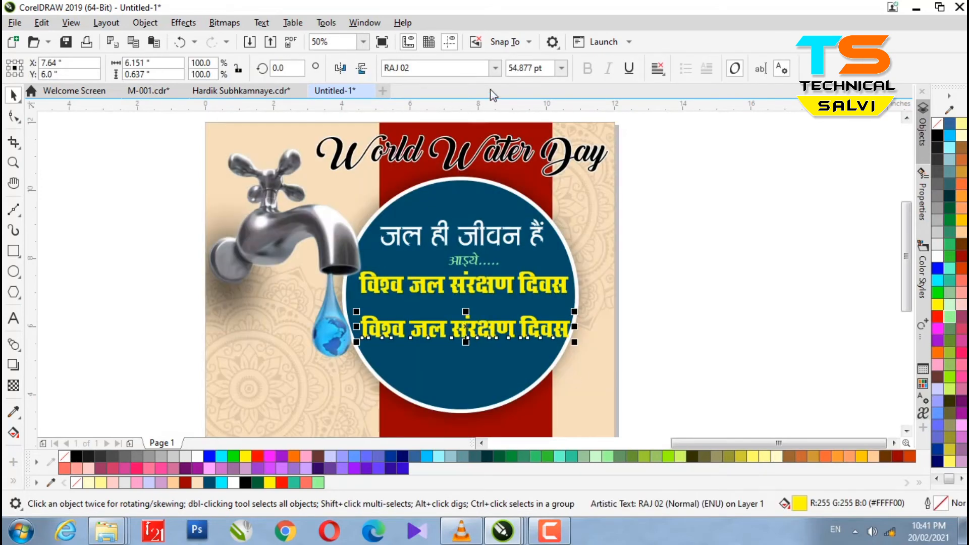
left_click(495, 67)
scroll(457, 260, "down", 4)
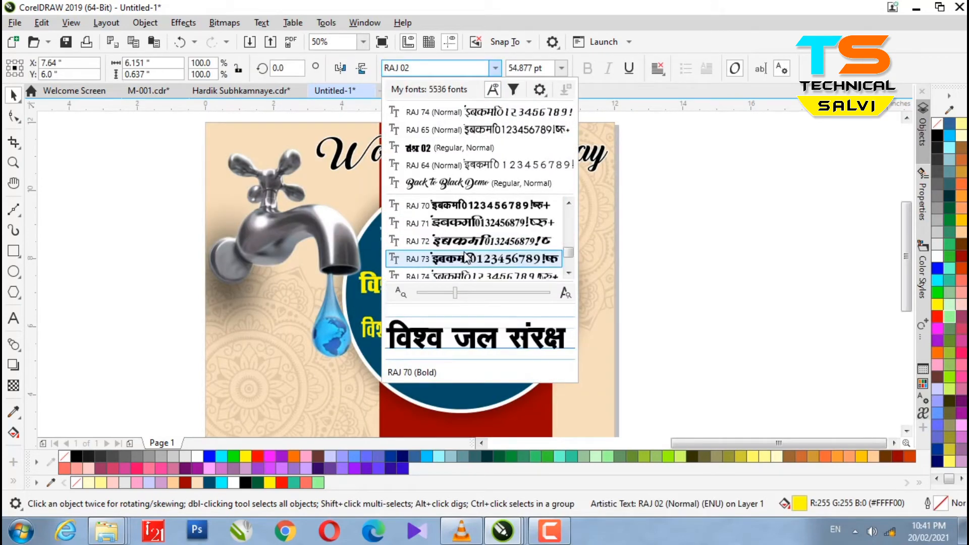
left_click(458, 206)
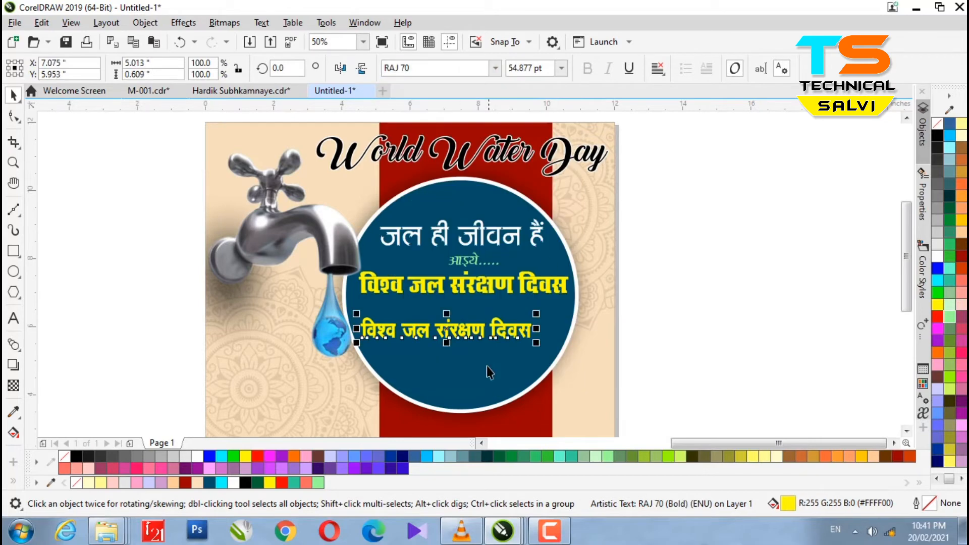
left_click(937, 256)
scroll(459, 327, "up", 2)
Replace the copy's text with the pledge 'पर हम जल को संरक्षित करने का संकल्प लें..'.
double_click(474, 325)
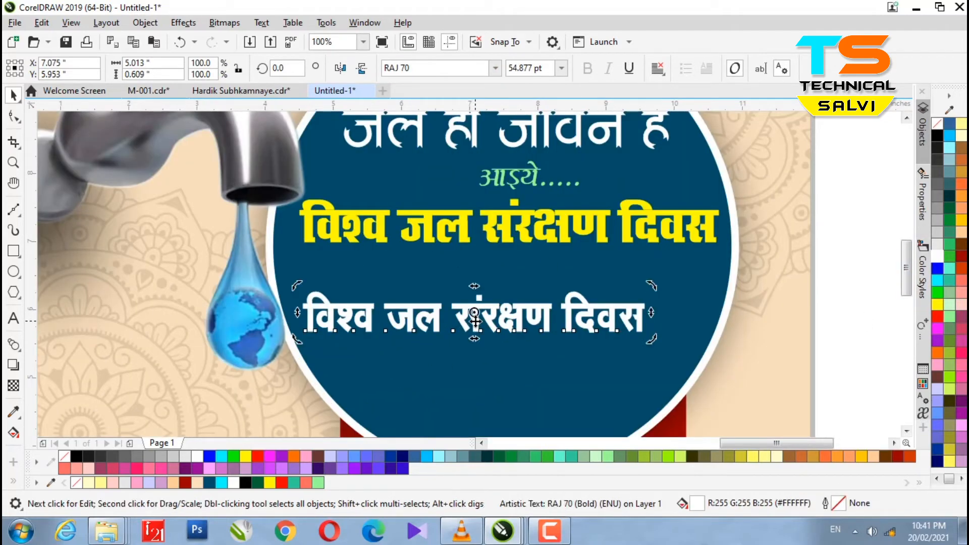
left_click_drag(649, 320, 264, 334)
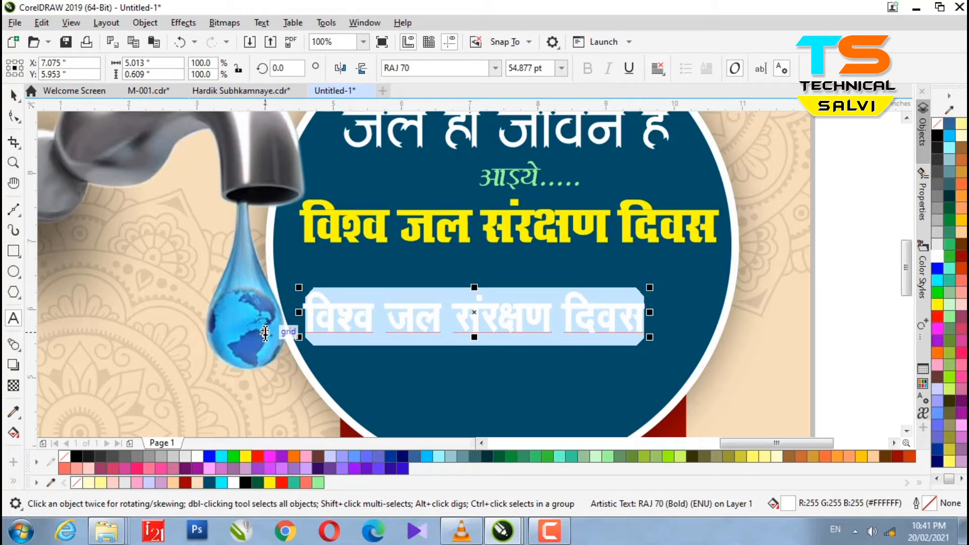
type("पर")
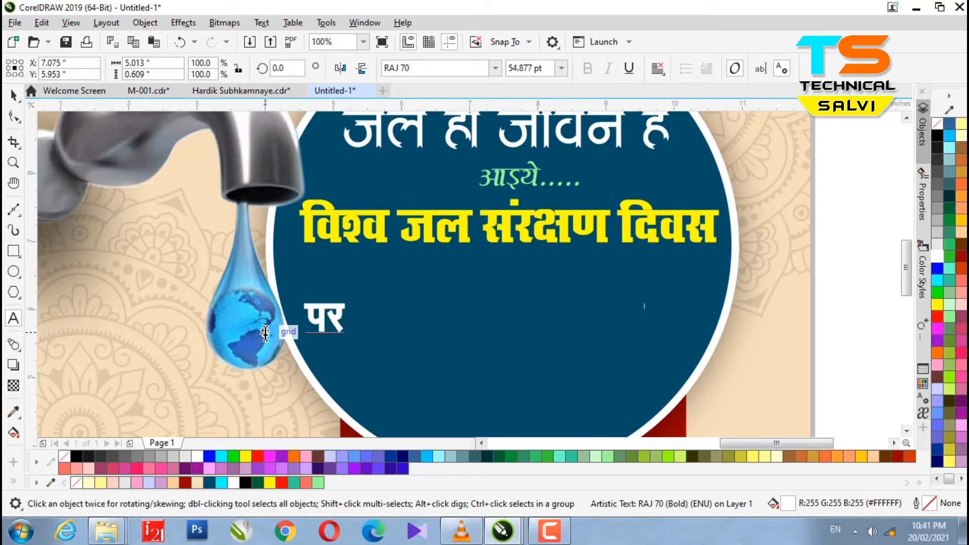
type(" हम ")
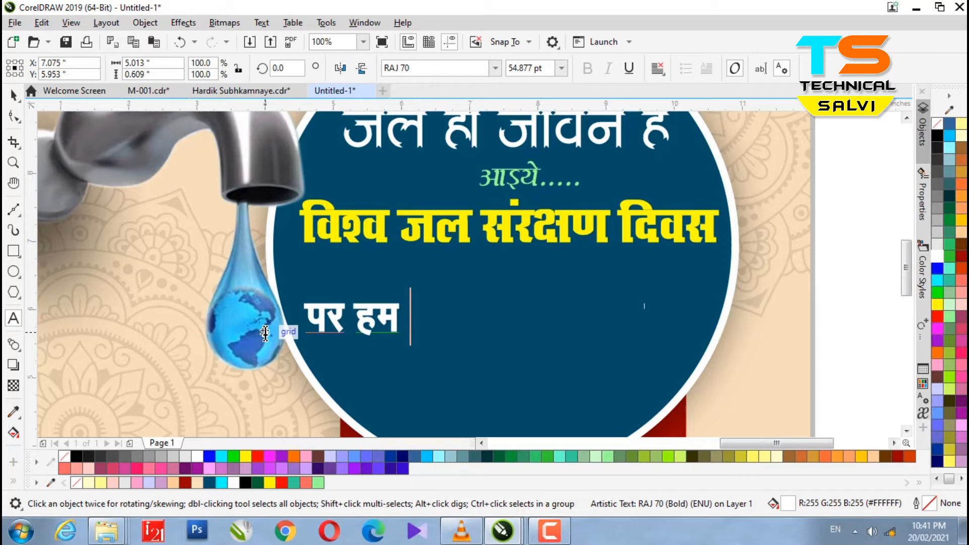
type("जल हा")
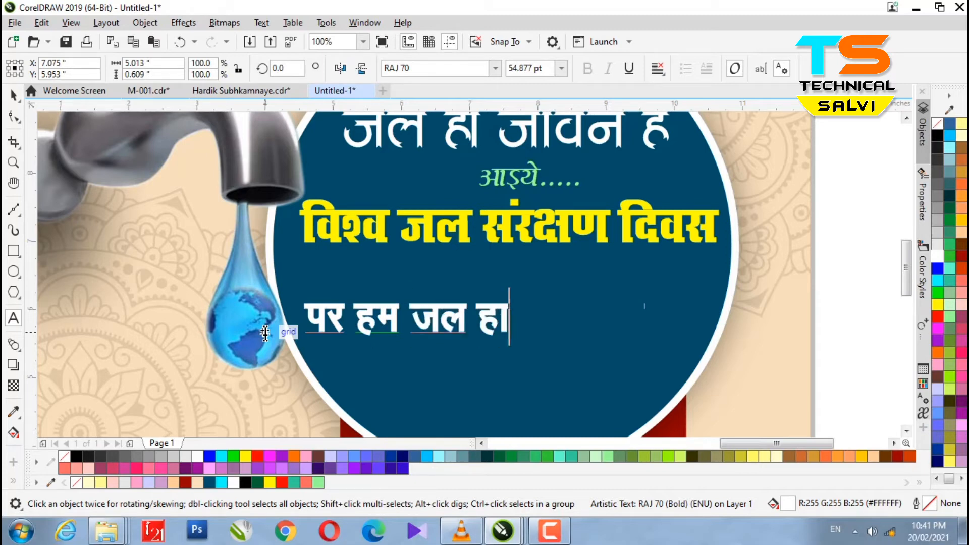
key("BackSpace")
key("BackSpace")
type("को")
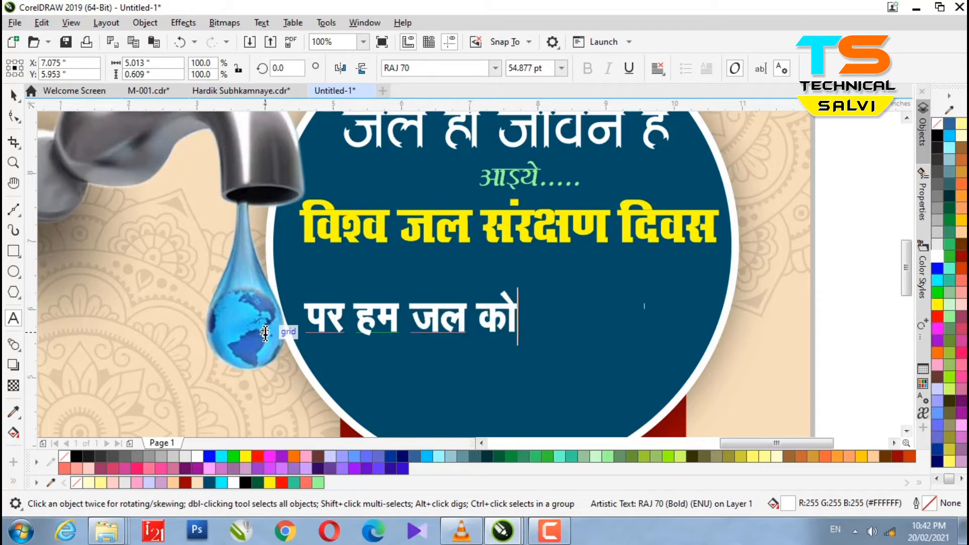
type(" संरक्षि")
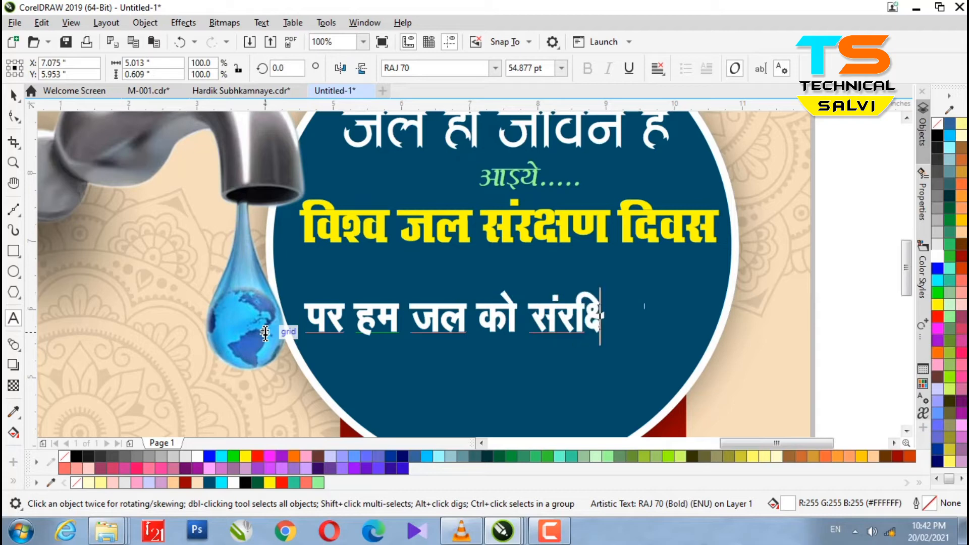
type("त")
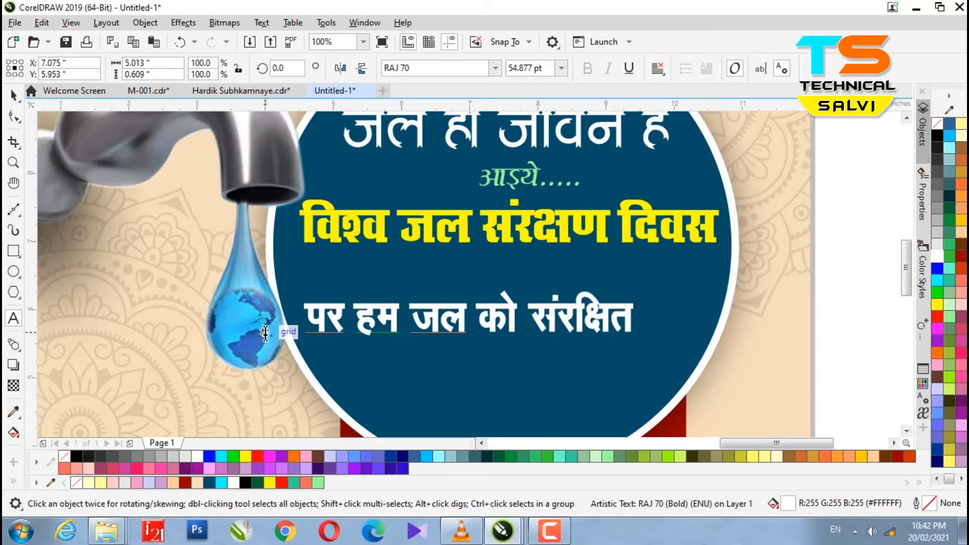
type(" करनें")
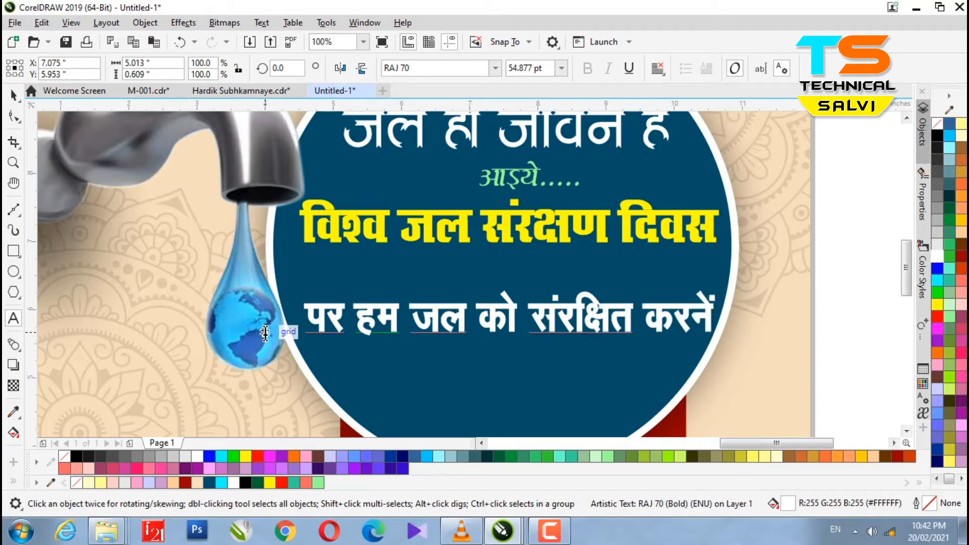
type("का")
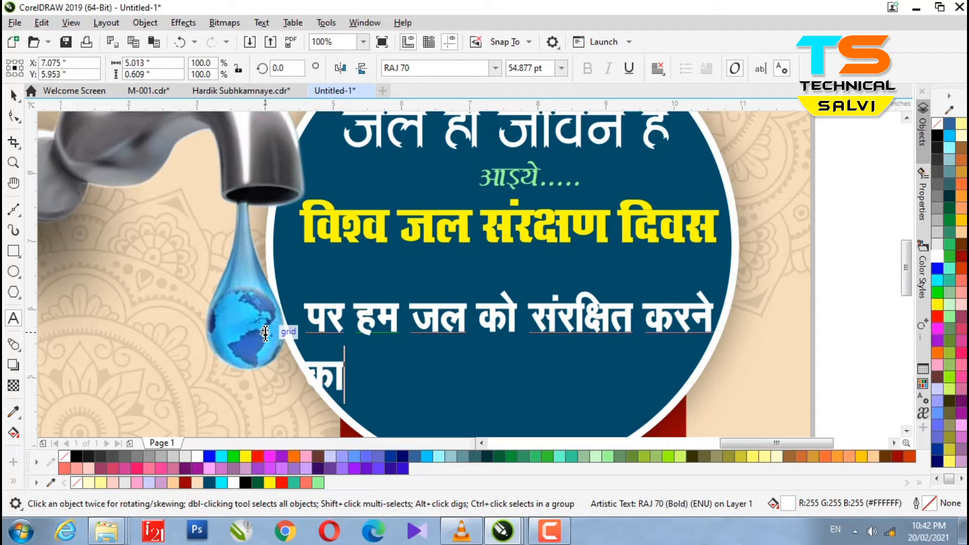
type(" संक")
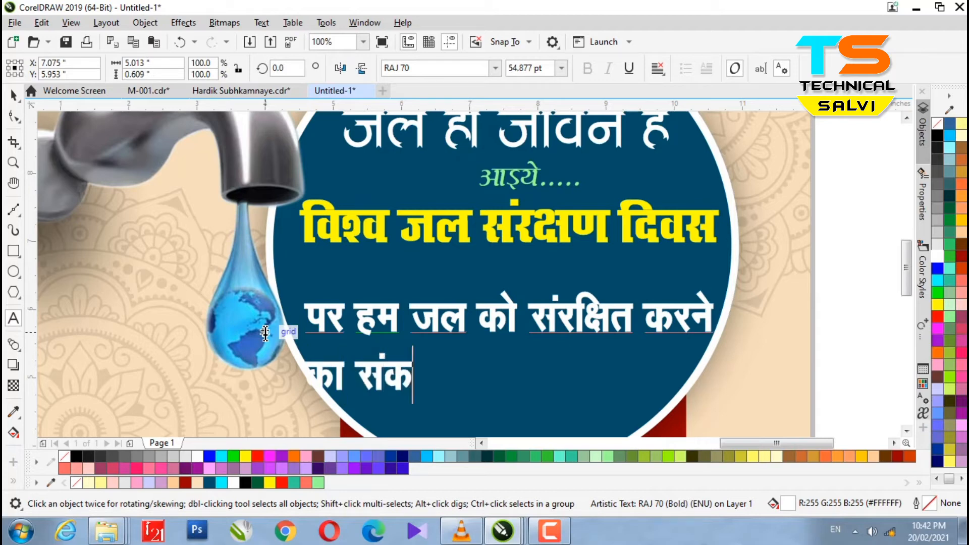
type("ल्प ")
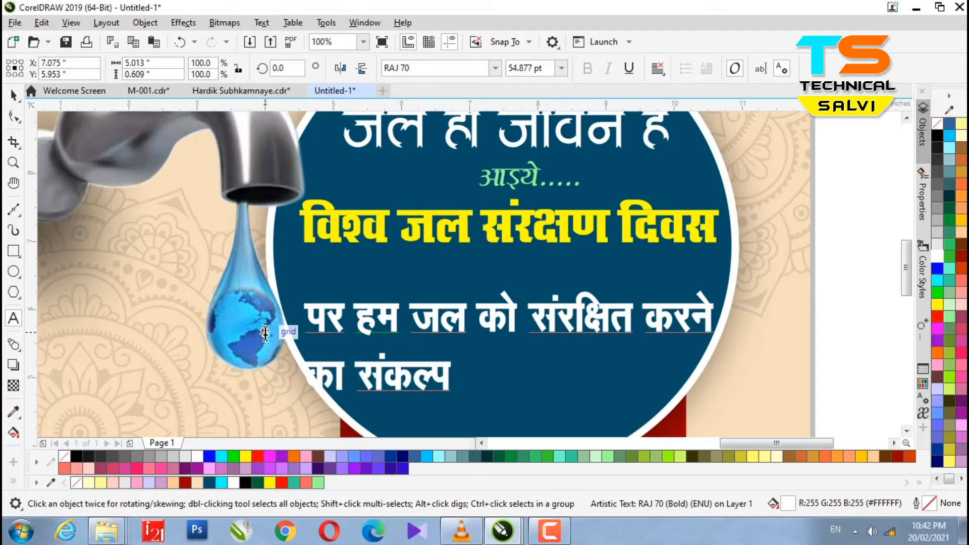
type("लें")
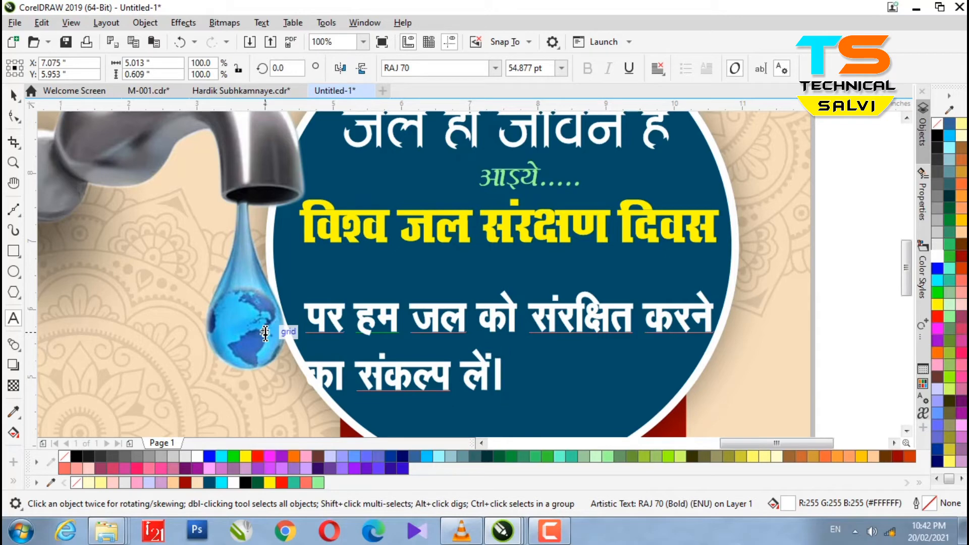
type("..")
Centre-align the pledge text, scale it to about 51.8 pt and nudge it into place.
left_click(14, 94)
left_click(657, 67)
left_click(690, 120)
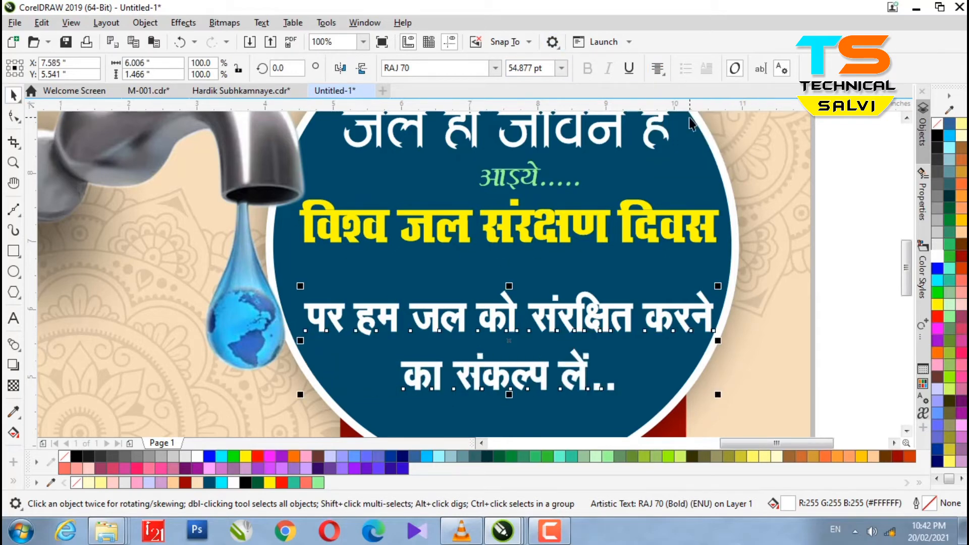
key("Left")
key("Left")
key("Left")
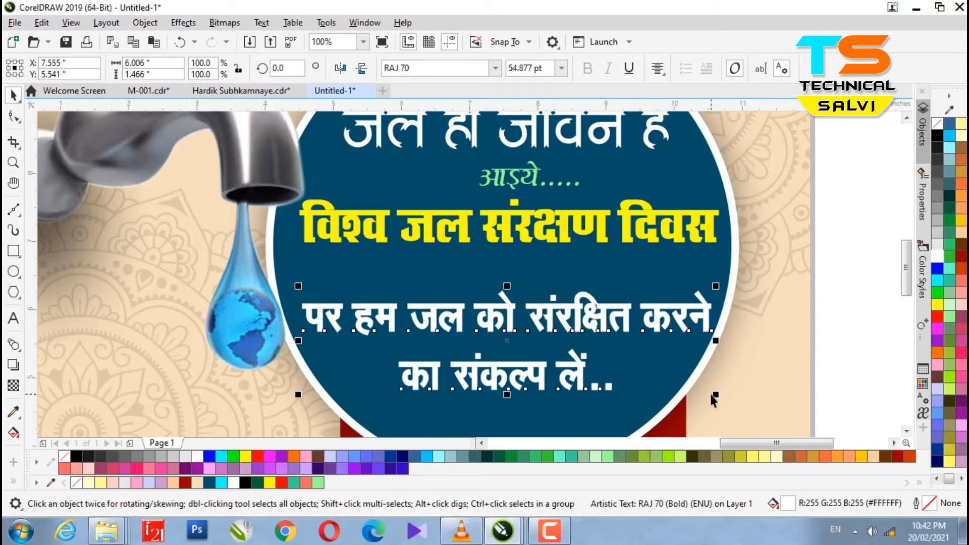
left_click_drag(715, 395, 703, 386)
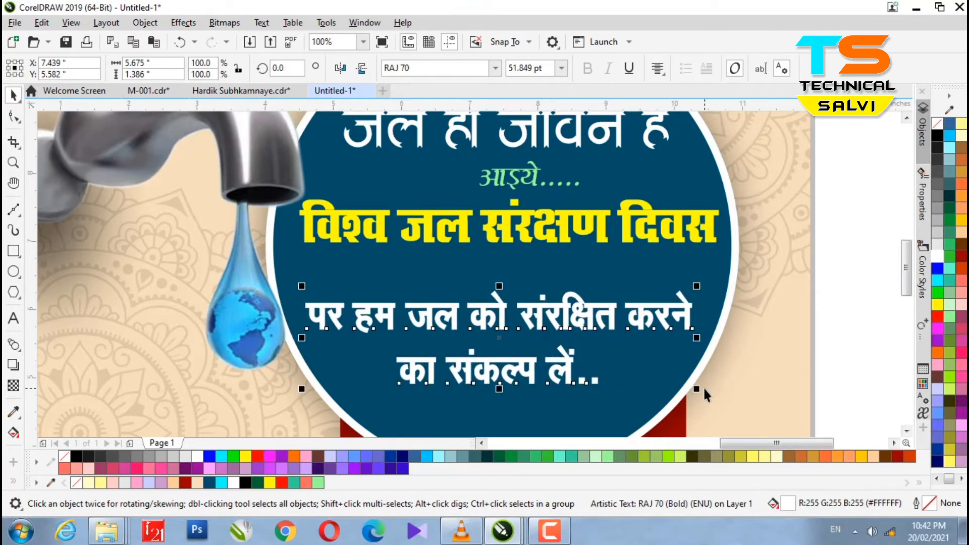
key("Up")
key("Up")
key("Up")
key("Up")
key("Up")
key("Up")
key("Up")
key("Up")
key("Up")
key("Up")
key("Up")
key("Down")
key("Down")
key("Down")
key("Down")
scroll(551, 312, "down", 1)
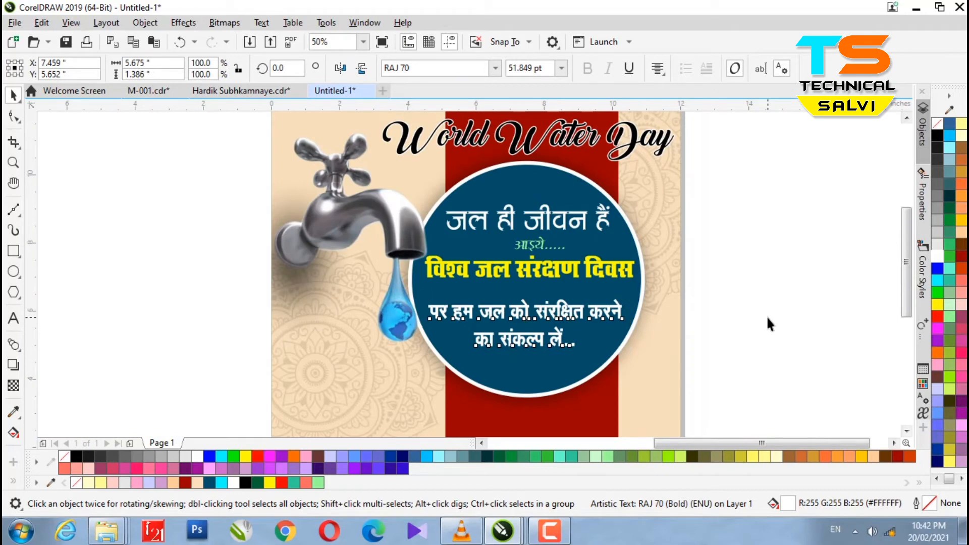
left_click(768, 323)
scroll(417, 267, "down", 1)
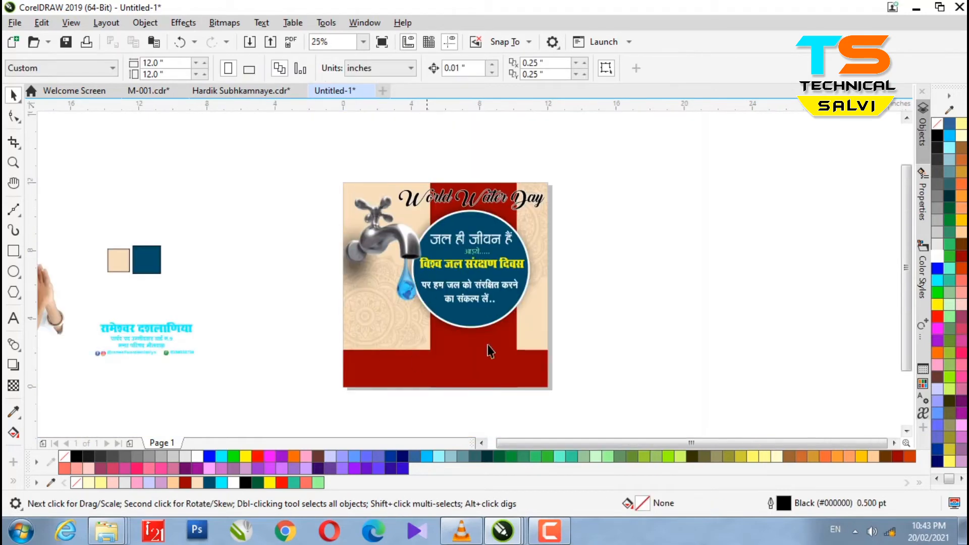
left_click(329, 333)
right_click(306, 333)
key("Escape")
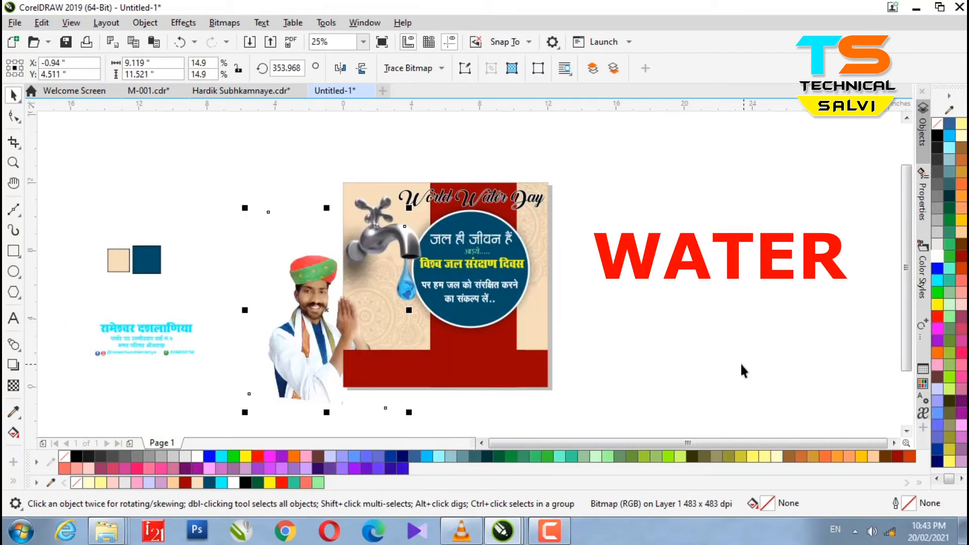
scroll(475, 396, "up", 1)
left_click(484, 280)
right_click(483, 281)
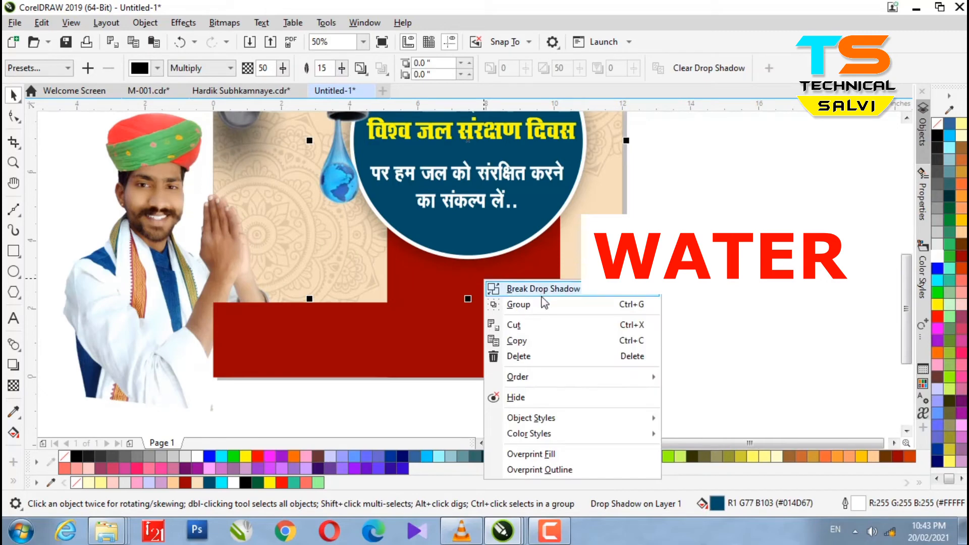
key("Escape")
scroll(485, 314, "down", 1)
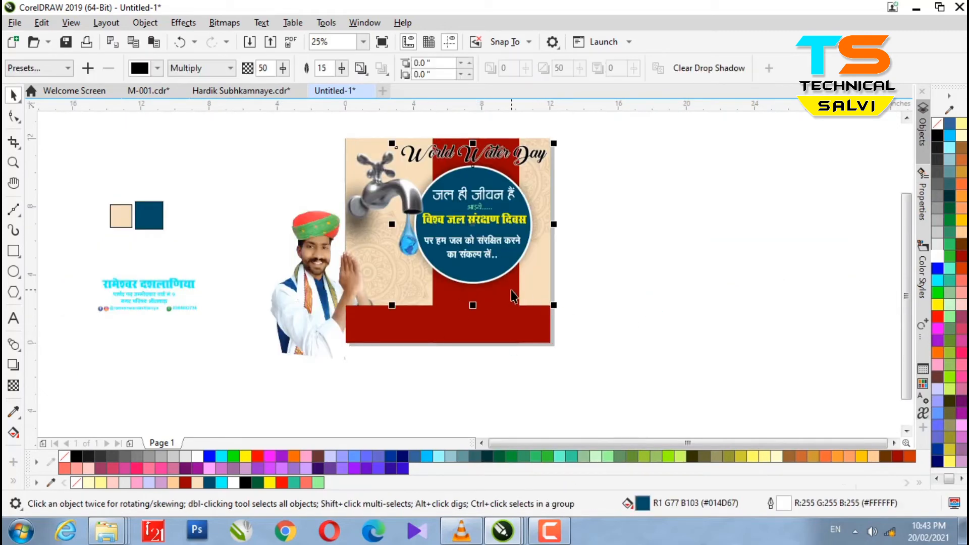
right_click(513, 295)
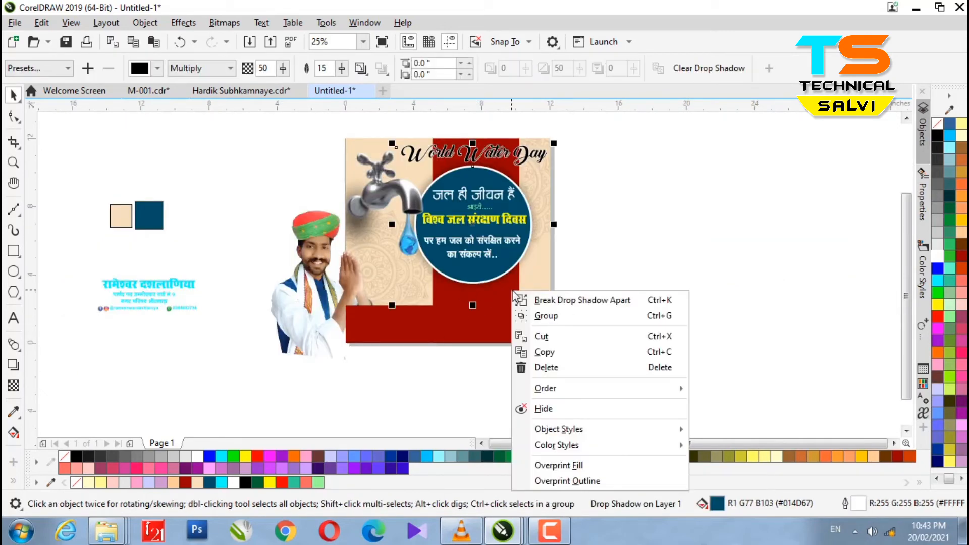
left_click(451, 296)
right_click(400, 325)
left_click(452, 270)
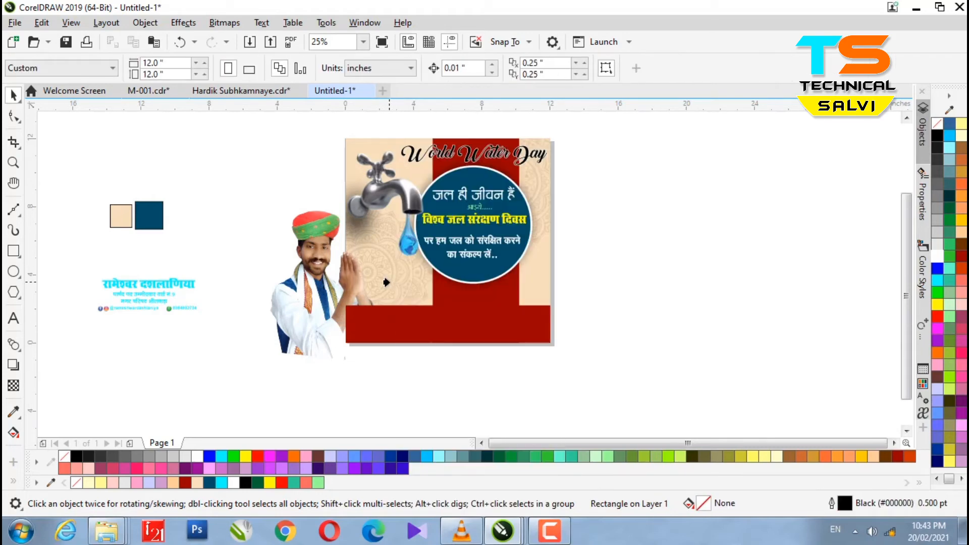
left_click(532, 283)
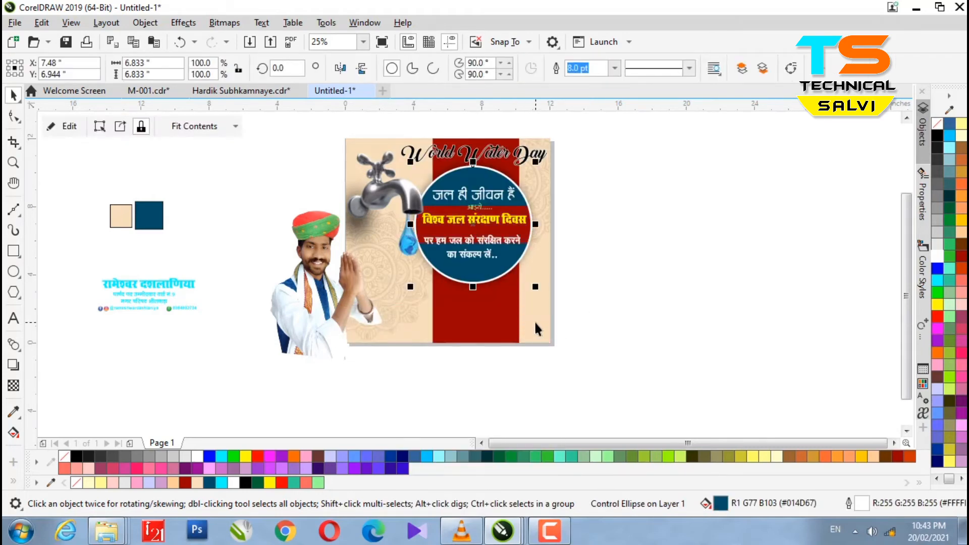
left_click(534, 320, "ctrl")
scroll(485, 328, "up", 1)
left_click(347, 323)
left_click(346, 325)
scroll(344, 335, "down", 1)
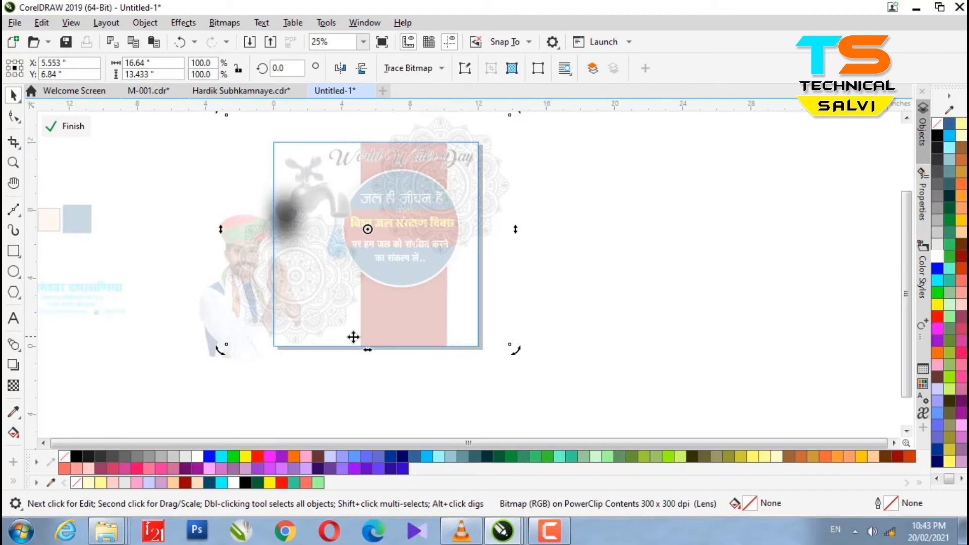
left_click(509, 361, "ctrl")
key("ctrl+v")
left_click(615, 357)
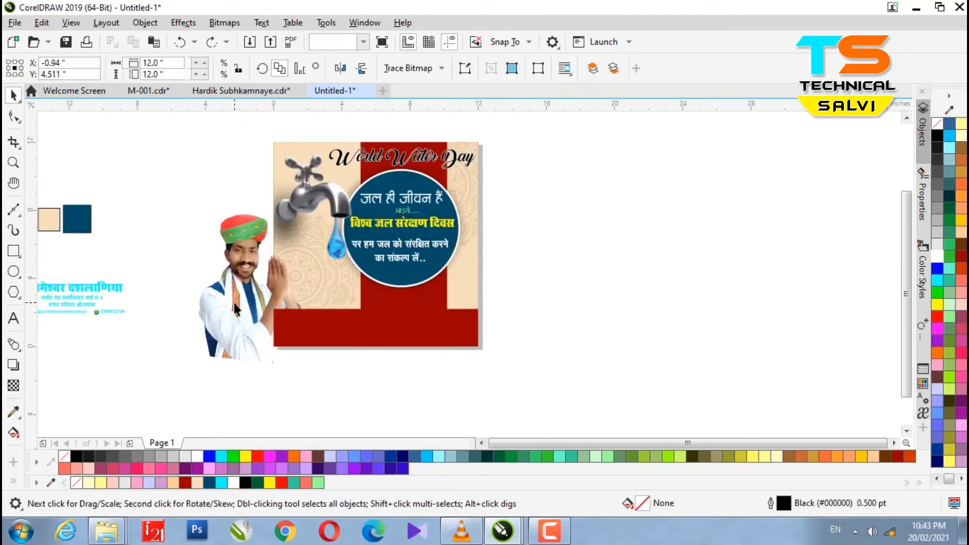
Move the man's photo beside the poster and crop it to the part to keep.
left_click_drag(251, 336, 308, 341)
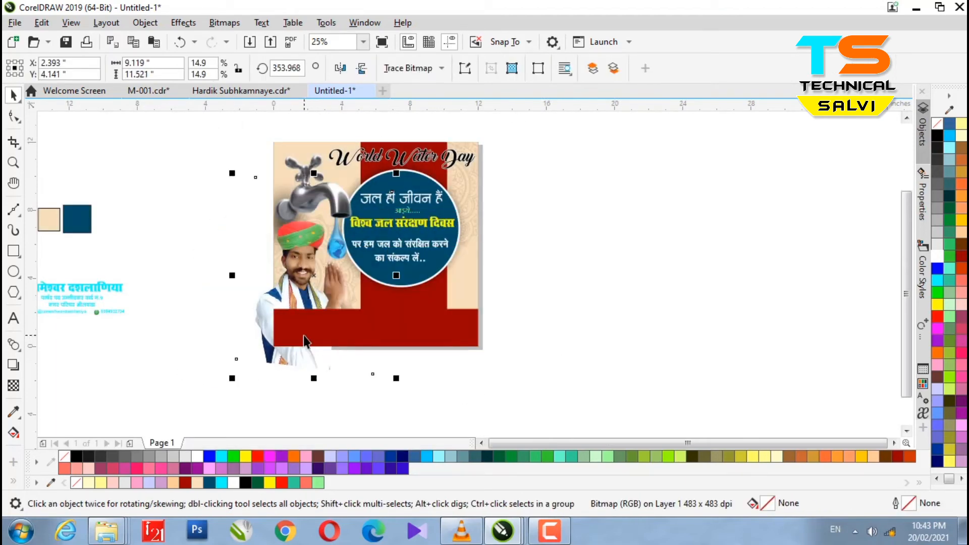
scroll(303, 333, "up", 1)
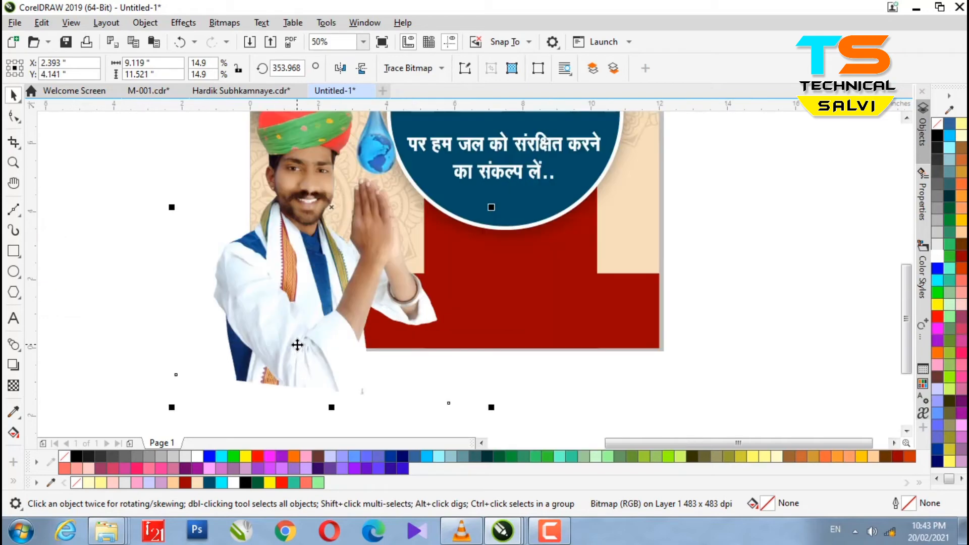
left_click(13, 141)
scroll(263, 262, "down", 1)
left_click_drag(253, 156, 357, 316)
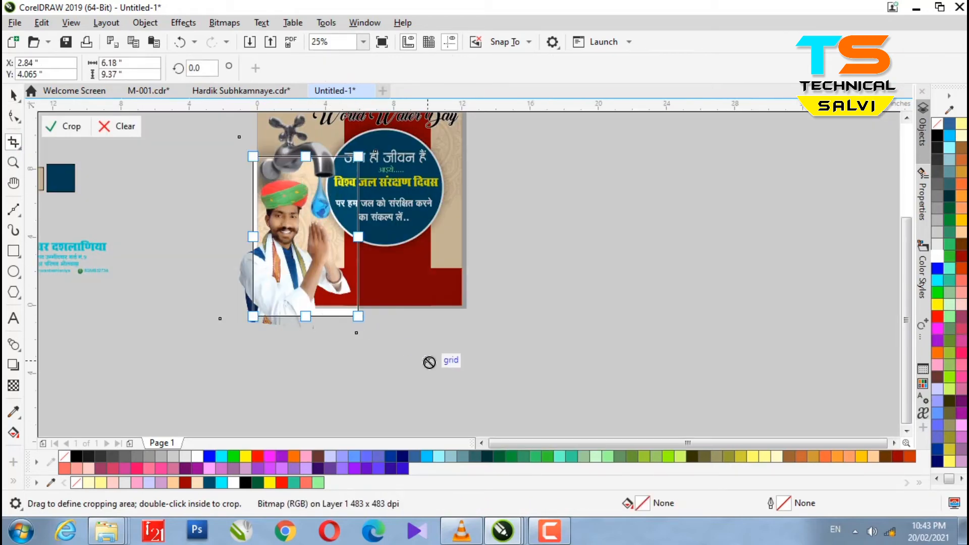
key("Return")
Scale the cropped photo to 4.695 × 7.119 inches and place it at the lower-left corner.
left_click(15, 96)
scroll(295, 263, "up", 1)
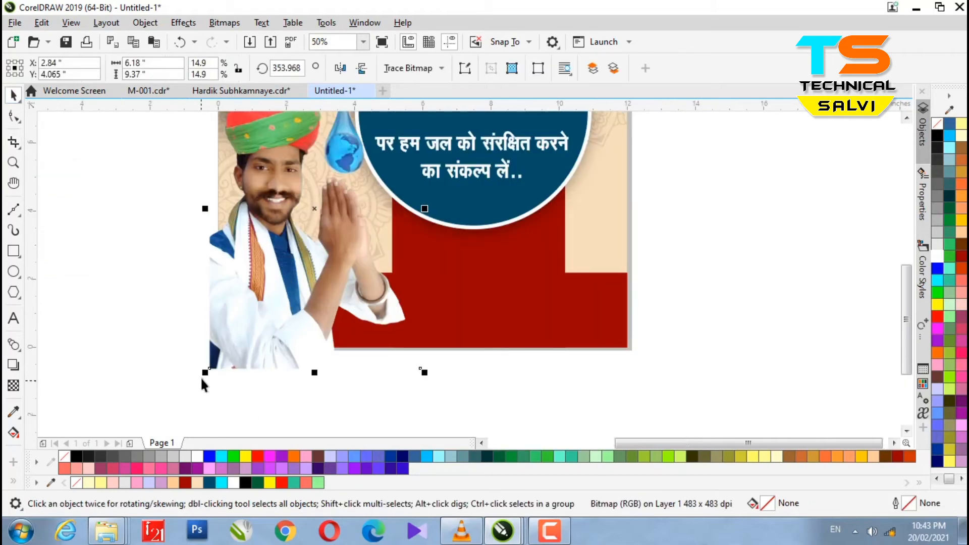
left_click_drag(205, 373, 235, 328)
scroll(313, 278, "down", 1)
left_click_drag(315, 277, 315, 288)
scroll(298, 267, "up", 1)
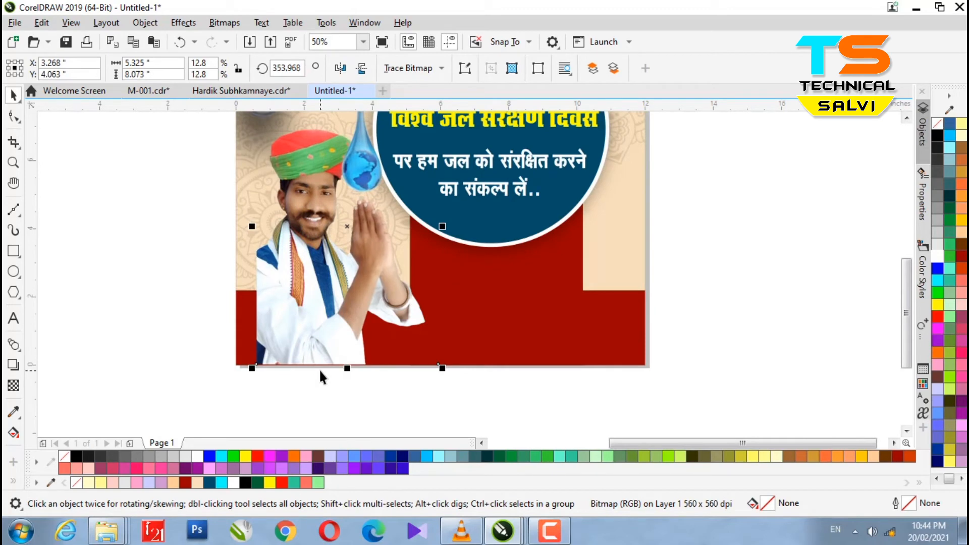
scroll(255, 352, "up", 1)
left_click_drag(255, 348, 214, 347)
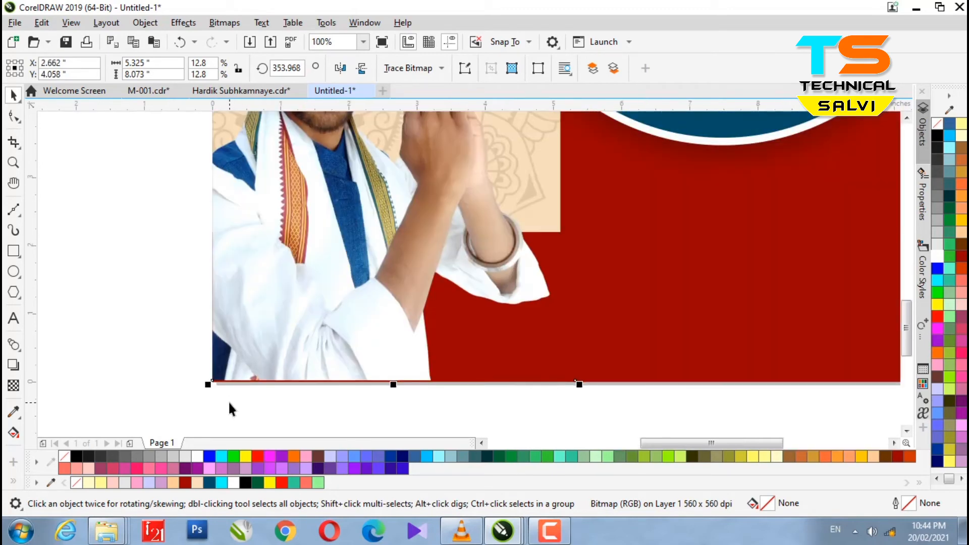
scroll(229, 401, "down", 1)
scroll(290, 377, "down", 1)
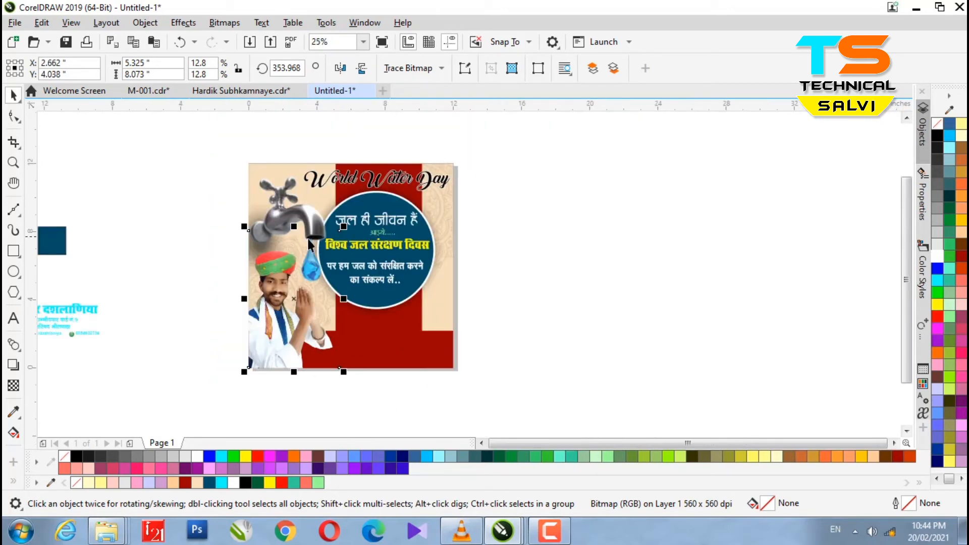
scroll(310, 246, "up", 1)
left_click_drag(417, 218, 392, 244)
scroll(264, 341, "down", 1)
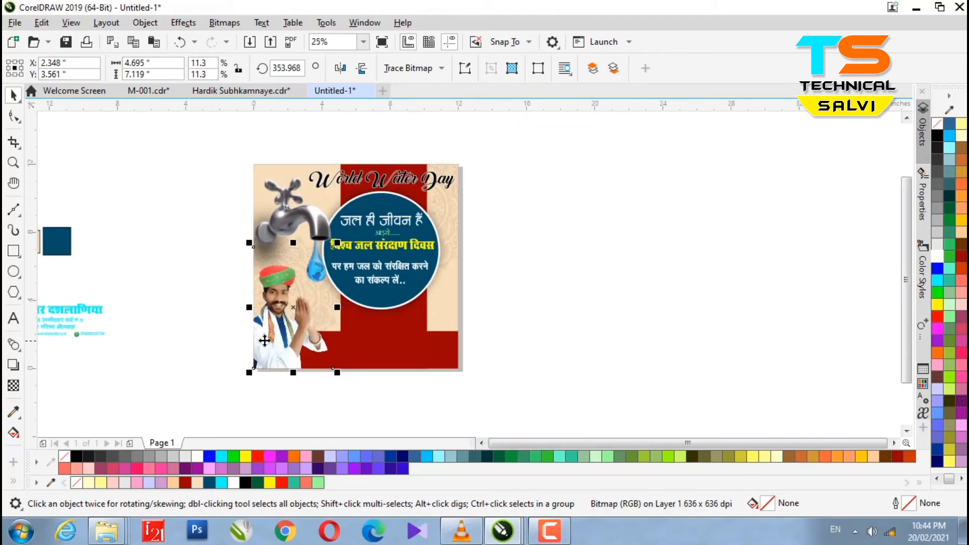
scroll(311, 306, "up", 1)
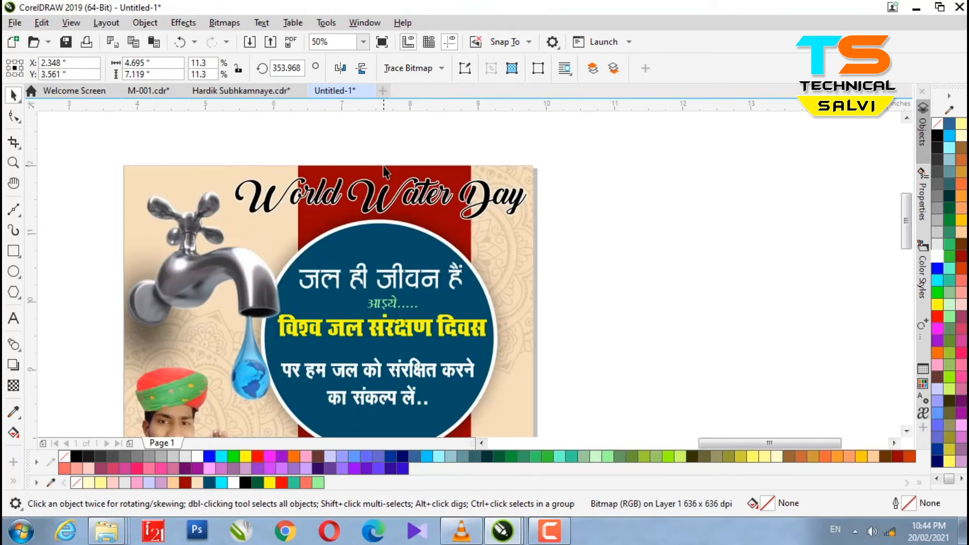
Fill the World Water Day title with cyan.
left_click(388, 202)
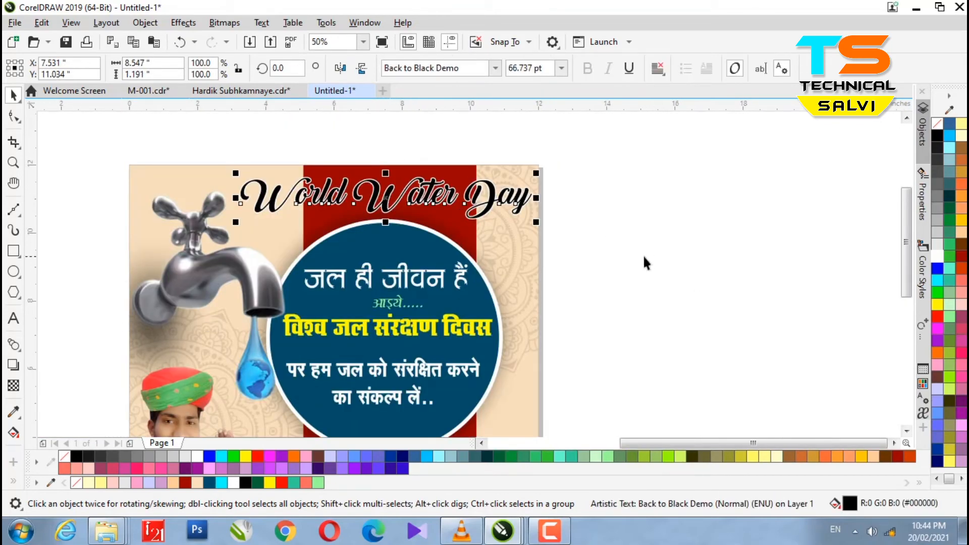
left_click(950, 137)
left_click(590, 303)
scroll(401, 252, "down", 1)
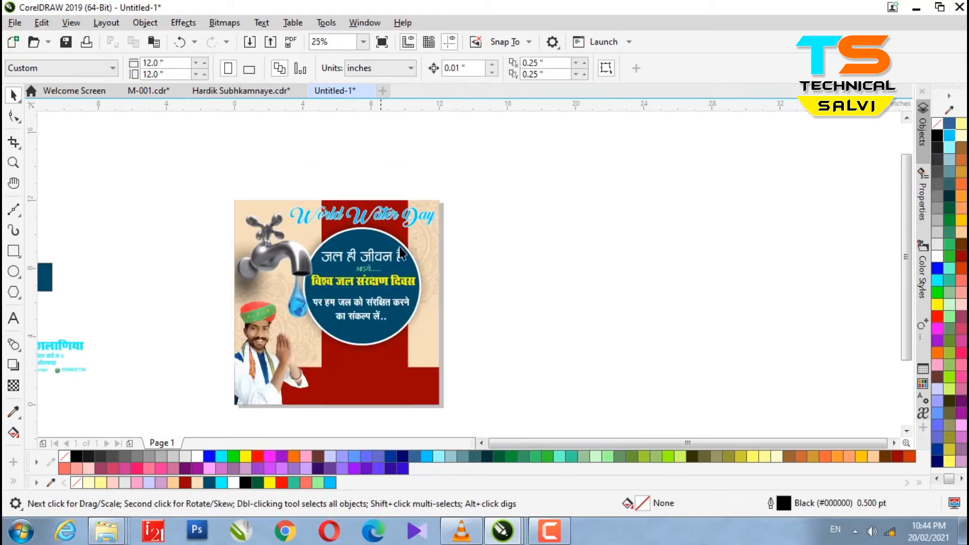
scroll(371, 340, "up", 1)
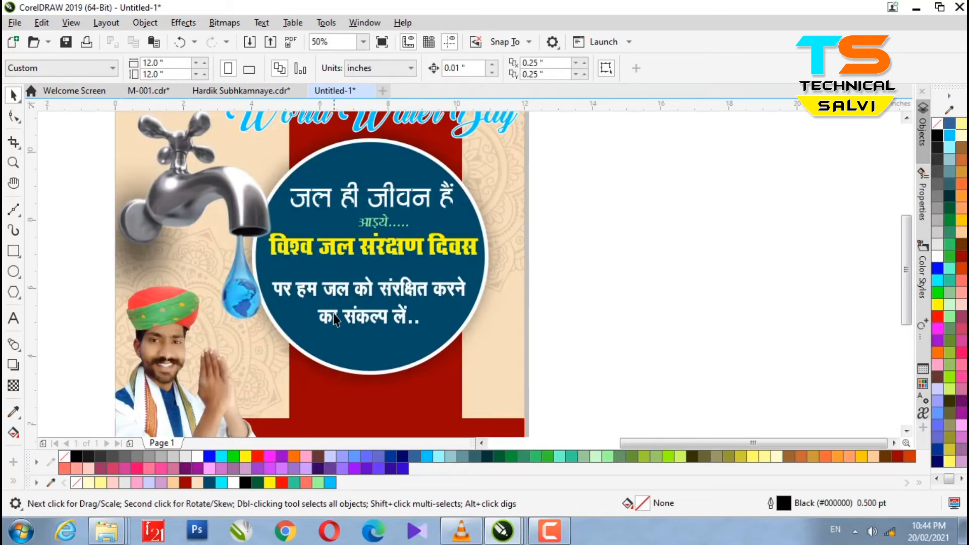
Nudge the blue circle right and horizontally centre the four Hindi text lines.
left_click(361, 349)
key("Right")
key("Right")
key("Right")
key("Right")
key("Right")
key("Right")
key("Right")
key("Right")
key("Right")
key("Right")
key("Right")
key("Right")
key("Right")
key("Right")
key("Right")
key("Right")
key("Right")
key("Right")
left_click_drag(639, 365, 260, 159)
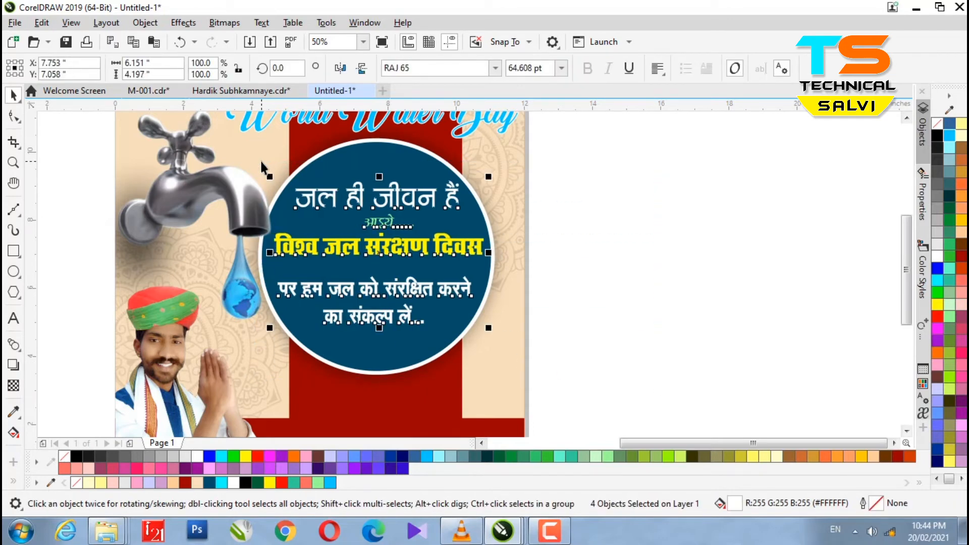
key("c")
left_click(631, 265)
left_click(379, 325)
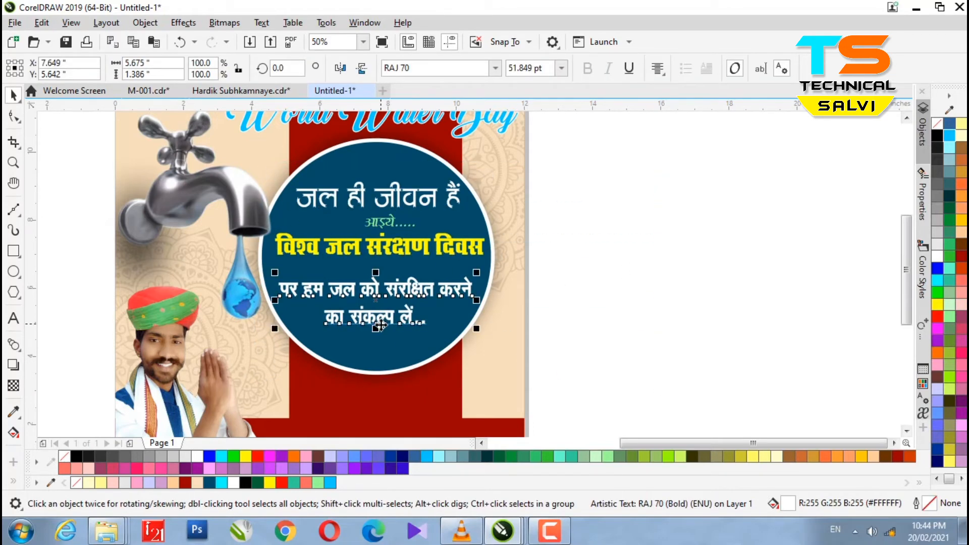
left_click(701, 350)
scroll(429, 294, "down", 2)
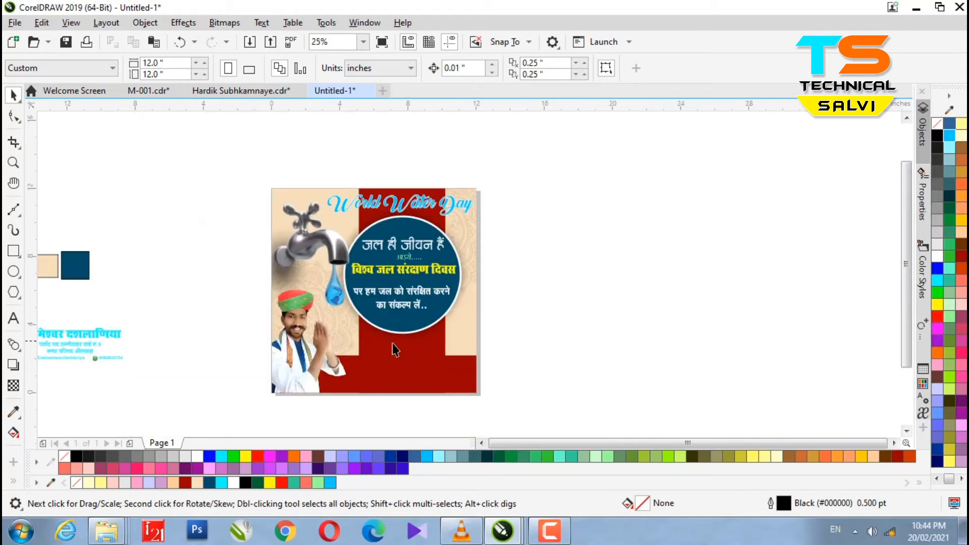
Move the off-page name and contact text block onto the red bottom band and nudge it into place.
scroll(180, 288, "down", 1)
left_click_drag(176, 352, 377, 322)
scroll(270, 349, "up", 1)
left_click_drag(490, 301, 284, 313)
scroll(282, 338, "up", 2)
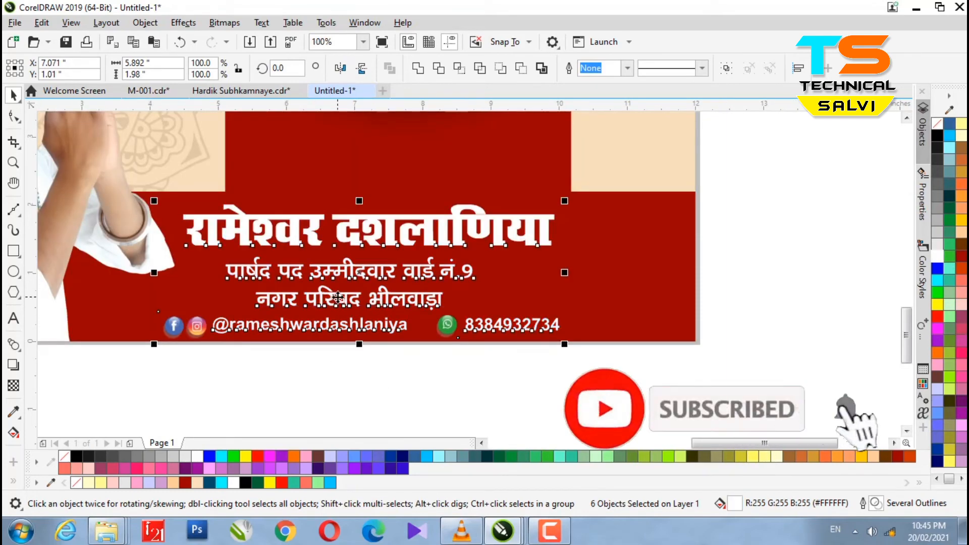
scroll(339, 295, "down", 1)
scroll(304, 304, "up", 1)
key("Right")
key("Right")
key("Right")
key("Right")
key("Right")
key("Right")
key("Right")
key("Right")
key("Right")
key("Right")
key("Right")
key("Right")
key("Right")
key("Right")
key("Right")
key("Right")
key("Right")
key("Right")
key("Right")
key("Right")
key("Right")
key("Right")
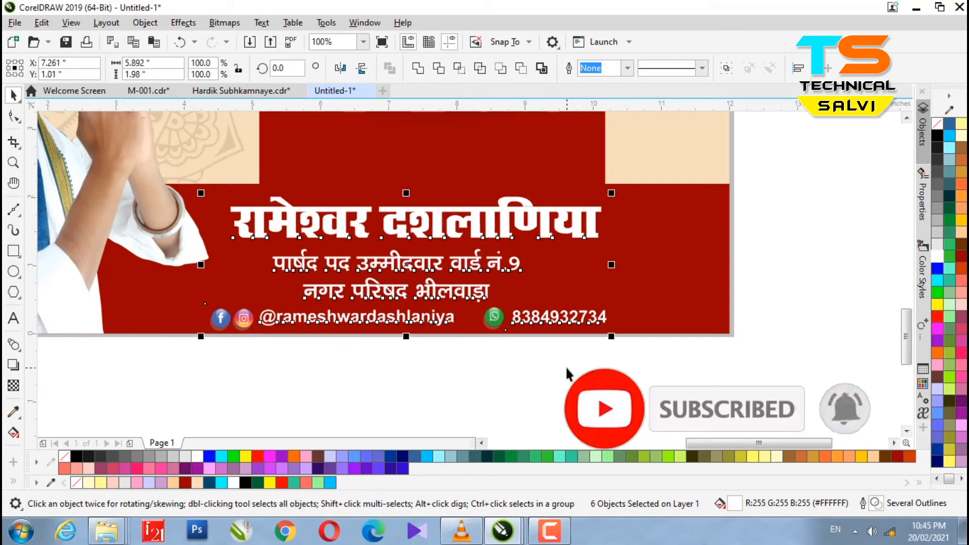
key("Up")
key("Up")
key("Up")
left_click(379, 355)
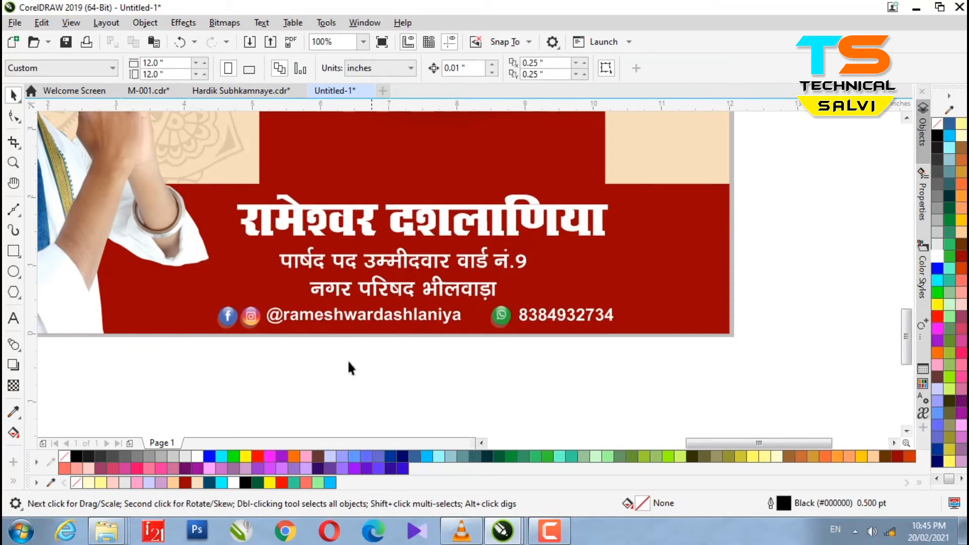
Prefix the subtitle with पुर्व, join it into one line, and nudge it lower on the band.
double_click(280, 261)
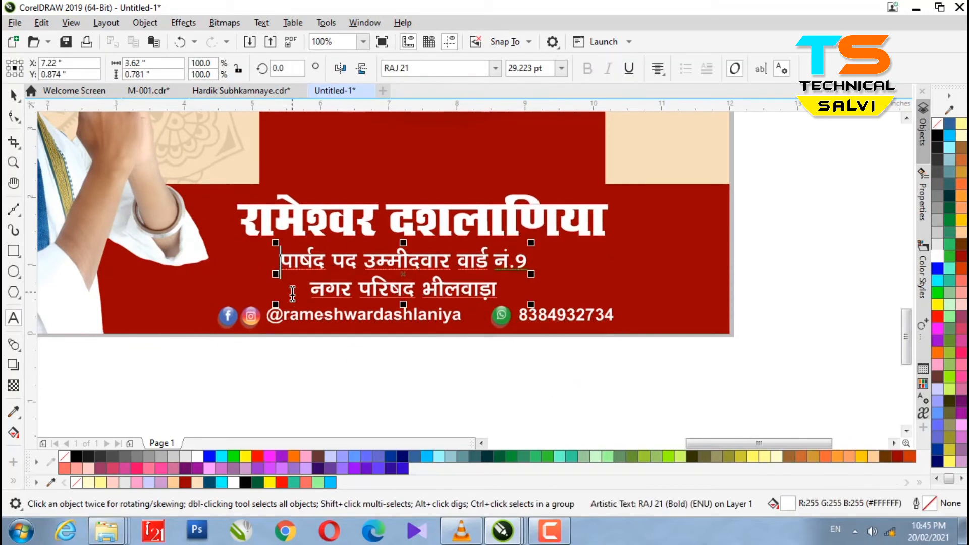
type("पुर्व")
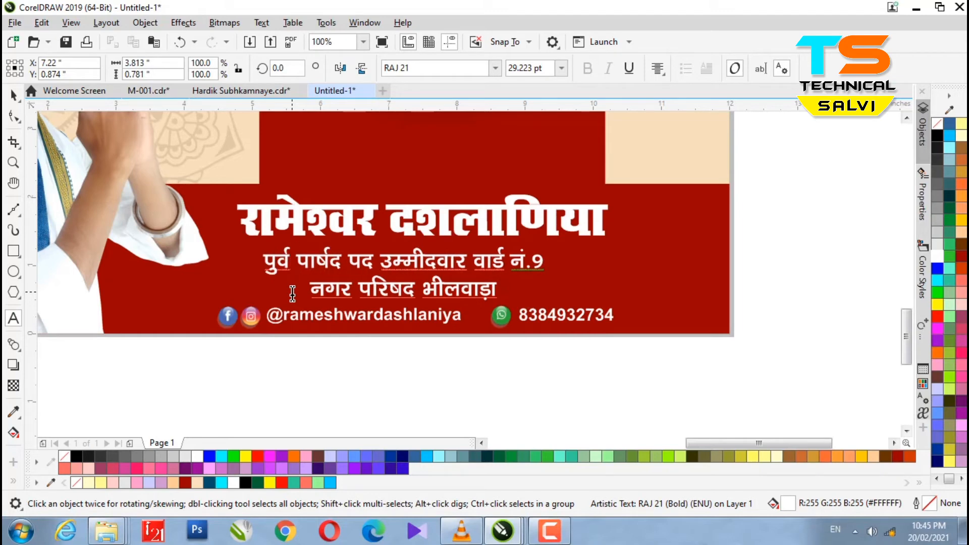
left_click(311, 290)
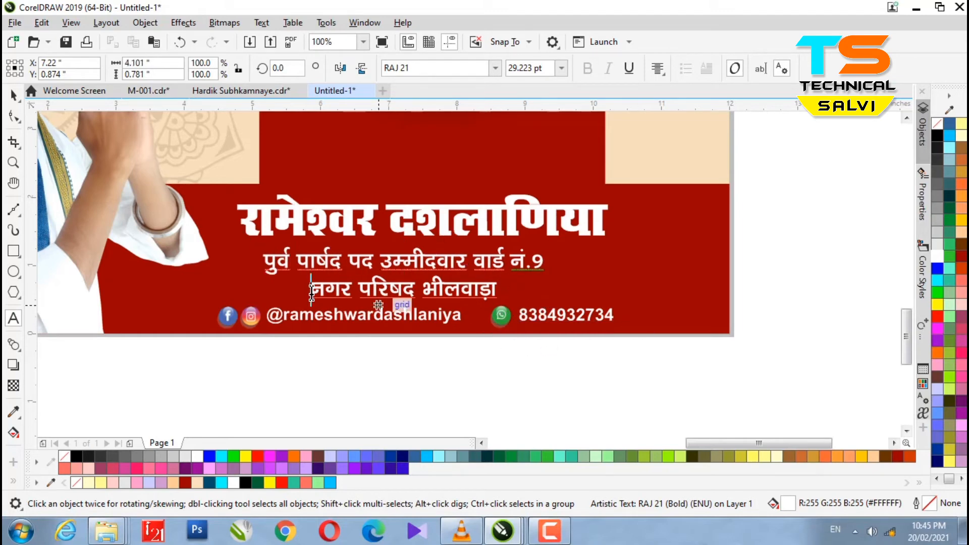
key("BackSpace")
left_click(13, 96)
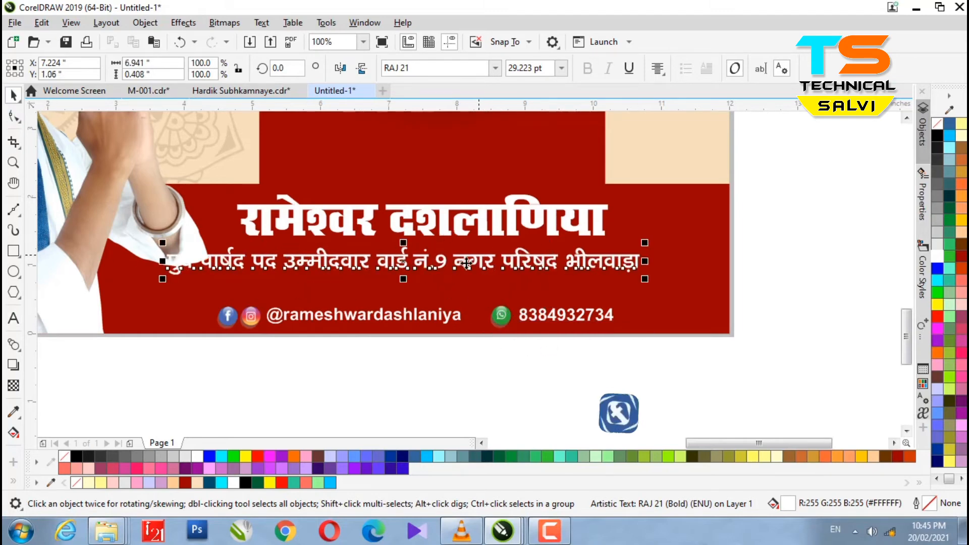
left_click_drag(475, 268, 477, 281)
key("Down")
key("Down")
Enlarge the name text above the subtitle to about 57.9 pt and nudge it left and up.
left_click(483, 231)
left_click_drag(612, 240, 650, 258)
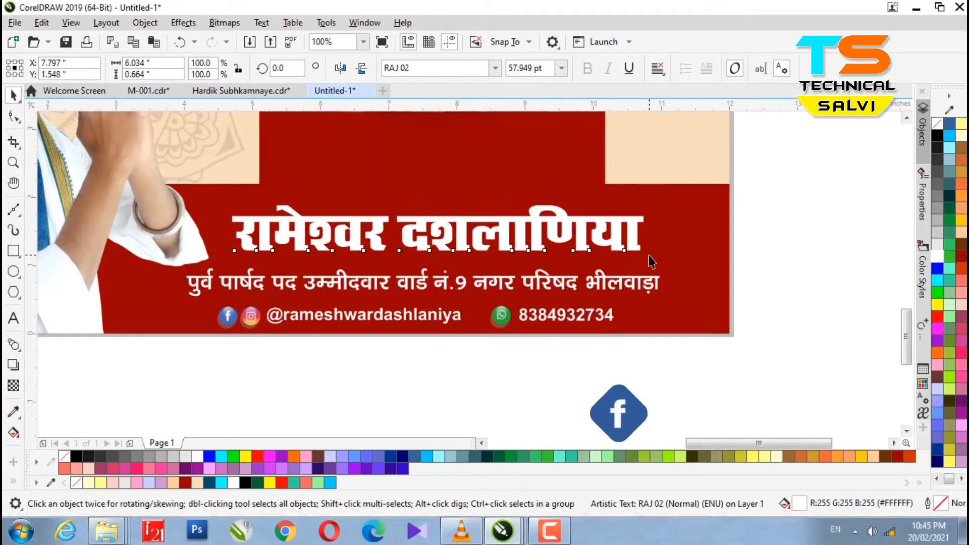
key("Left")
key("Left")
key("Left")
key("Left")
key("Left")
key("Up")
key("Up")
key("Up")
key("Escape")
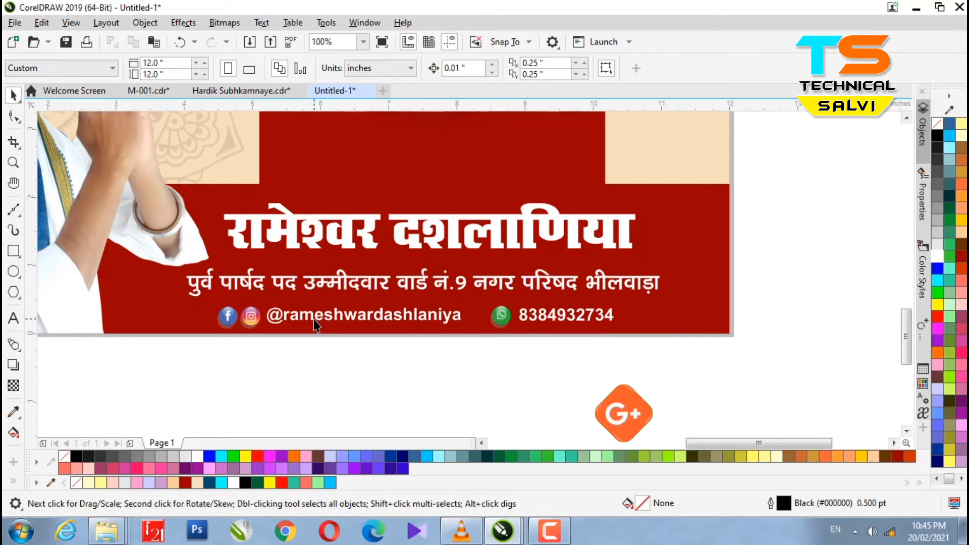
Review the poster, briefly selecting the Hindi pledge text in the circle.
scroll(313, 319, "down", 1)
scroll(515, 347, "down", 1)
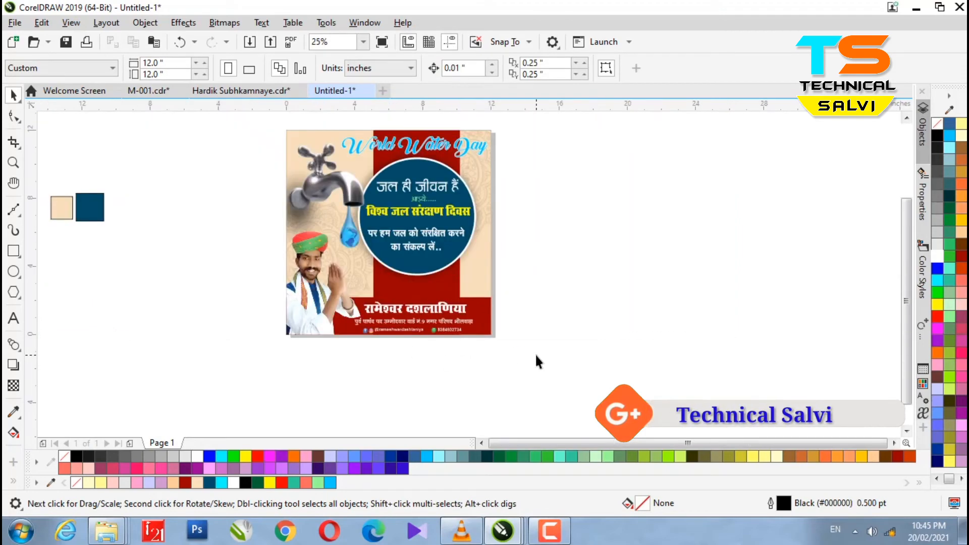
scroll(425, 253, "up", 1)
left_click(404, 247)
key("Escape")
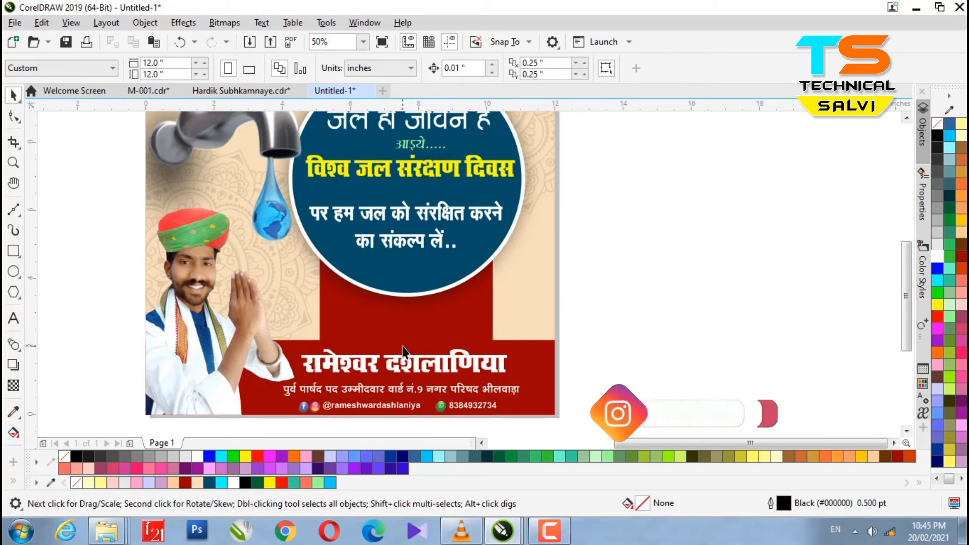
scroll(413, 370, "down", 1)
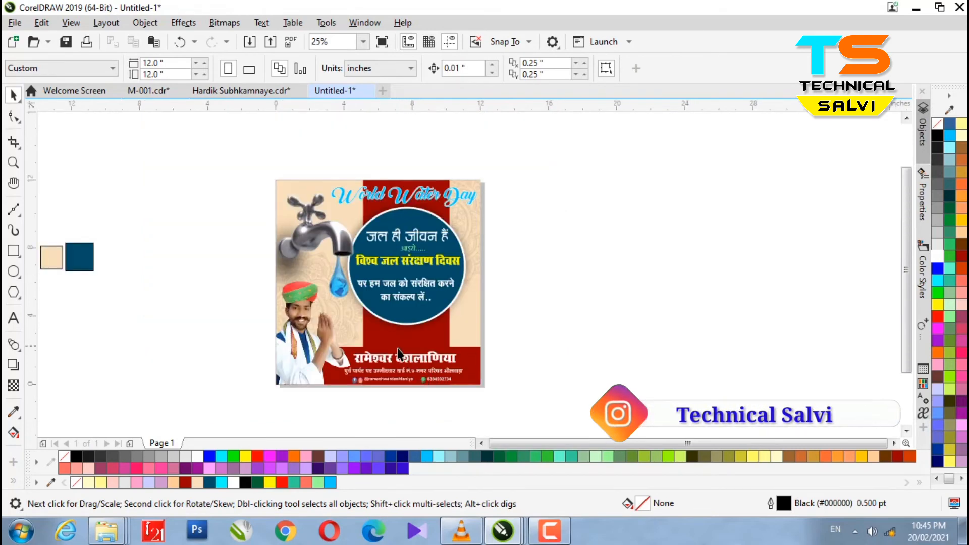
scroll(394, 352, "up", 1)
scroll(542, 356, "up", 1)
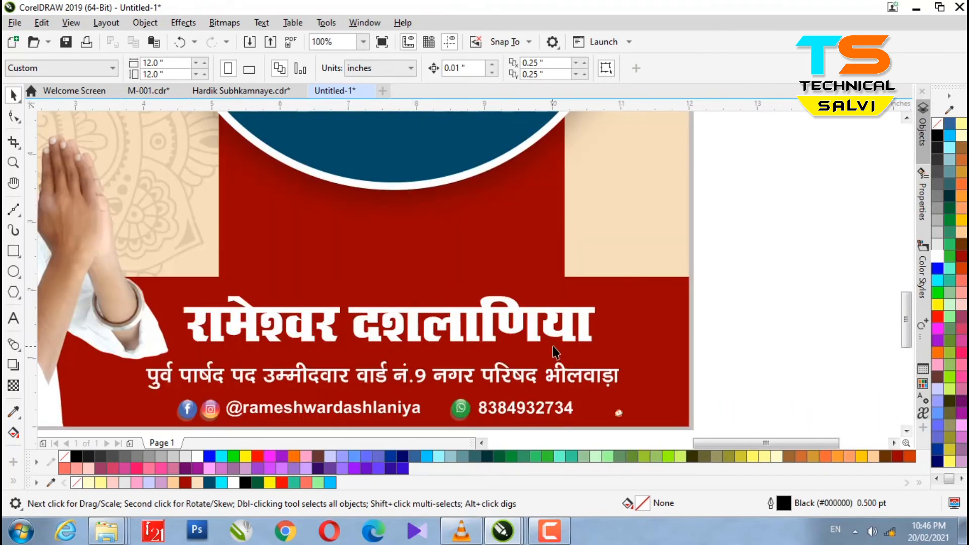
Type the slogan 'Save Water Save Life' above the name.
key("F8")
left_click(294, 238)
type("Save")
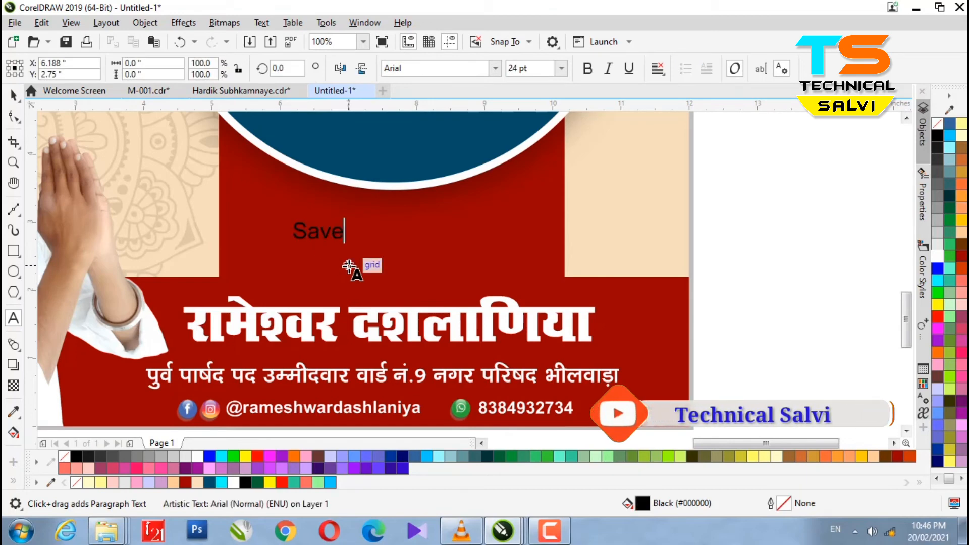
type(" Water")
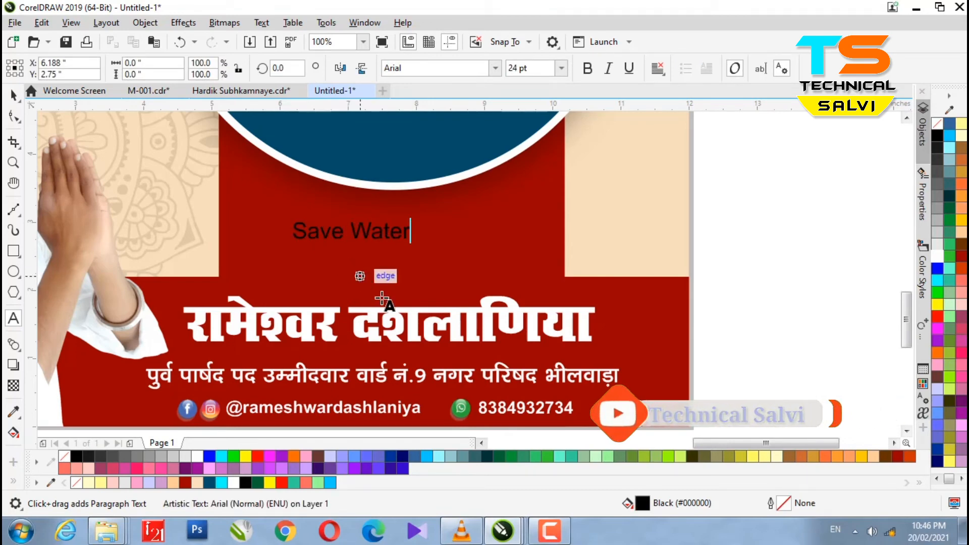
left_click(14, 94)
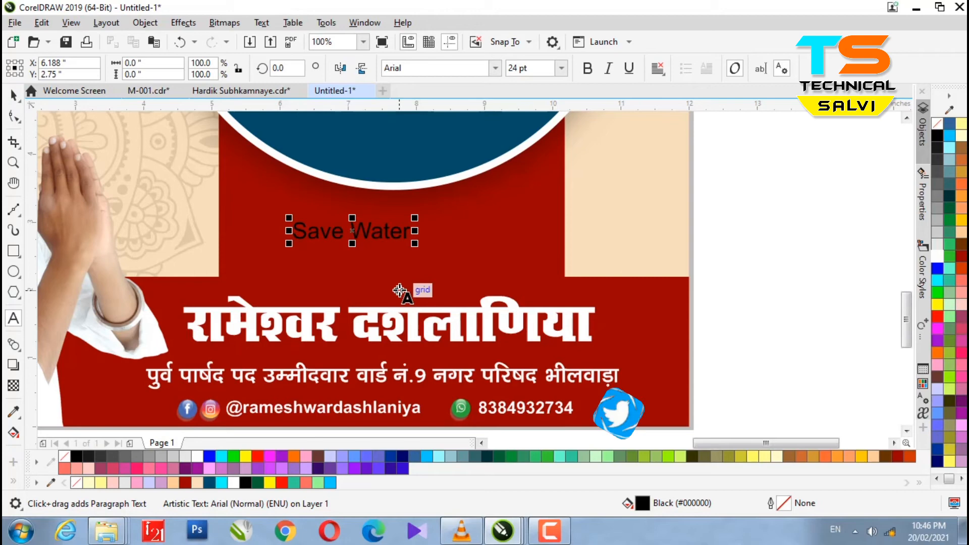
type("Save Life")
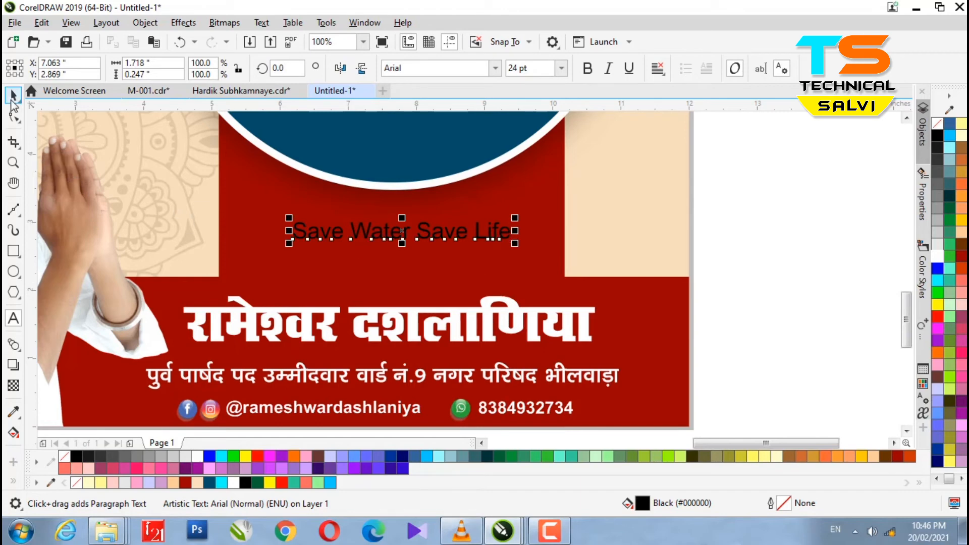
left_click(13, 94)
Enlarge the slogan to about 28 pt, nudge it left, and colour it yellow.
left_click_drag(513, 247, 553, 268)
key("Left")
key("Left")
key("Left")
key("Left")
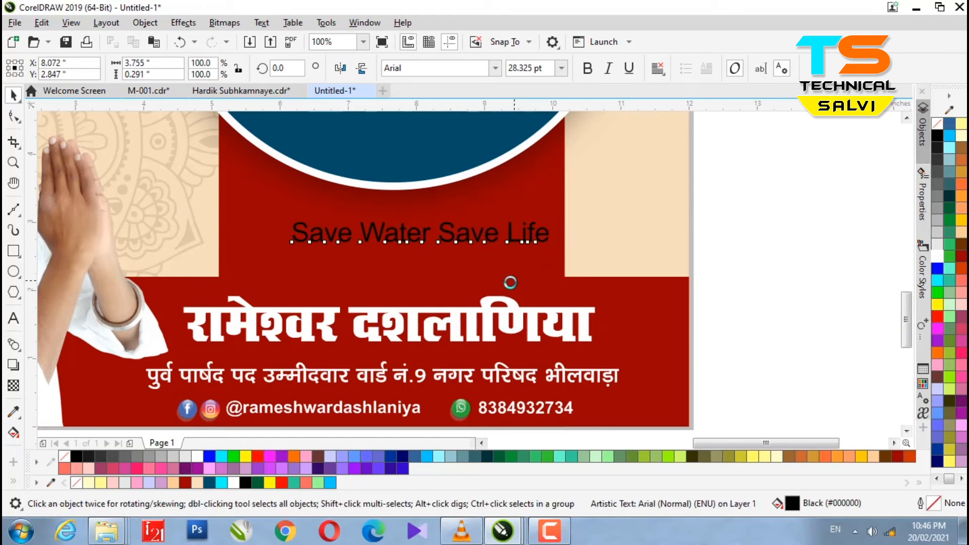
left_click(938, 294)
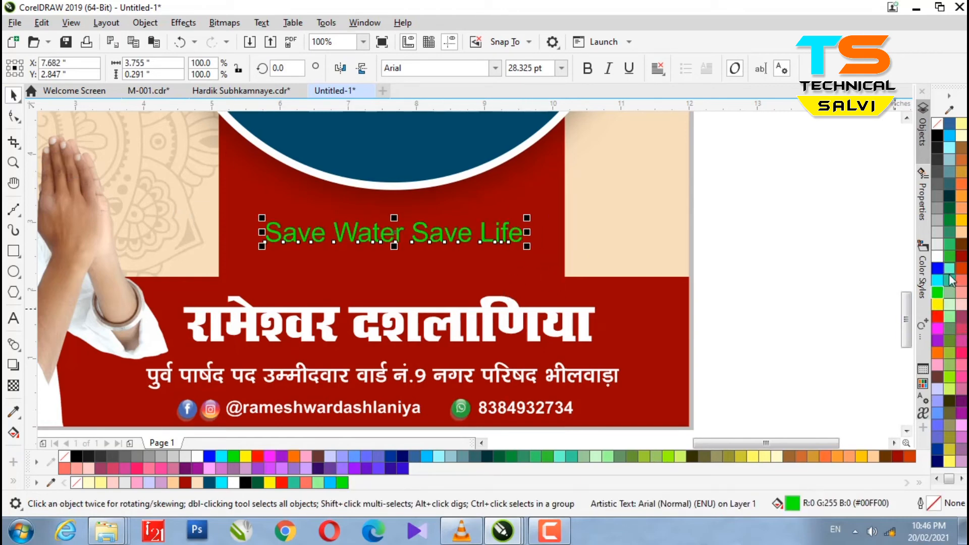
left_click(962, 360)
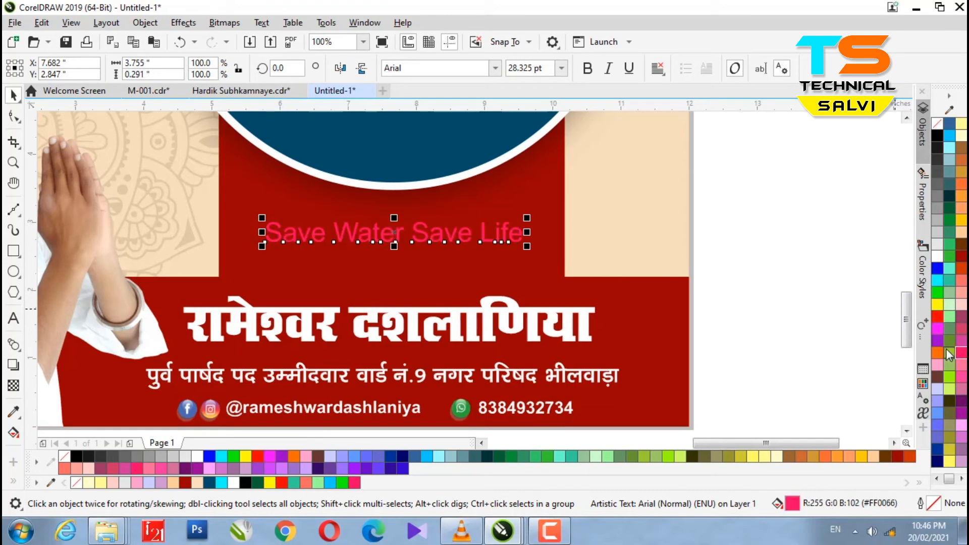
left_click(938, 305)
Set the slogan in Arlekino and enlarge it to about 34.9 pt.
left_click(497, 70)
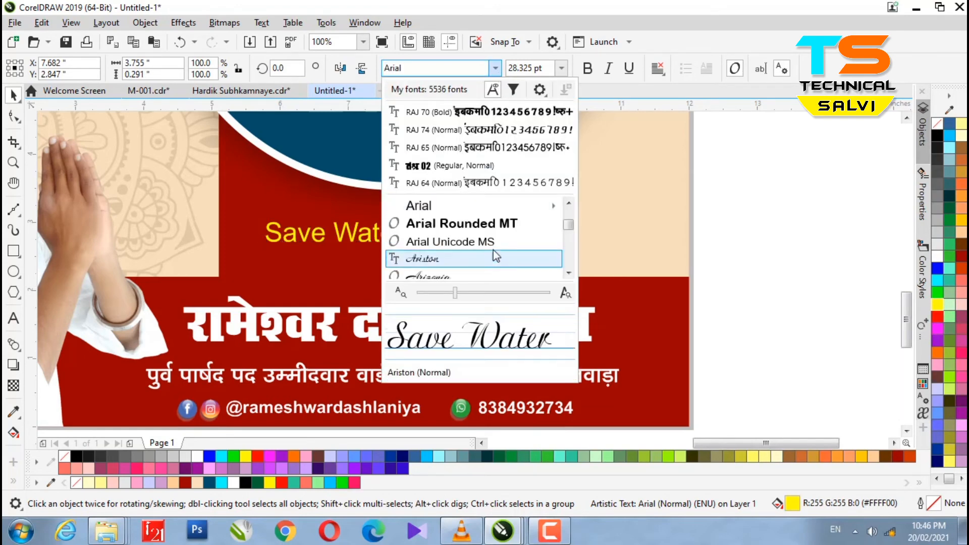
scroll(475, 230, "down", 2)
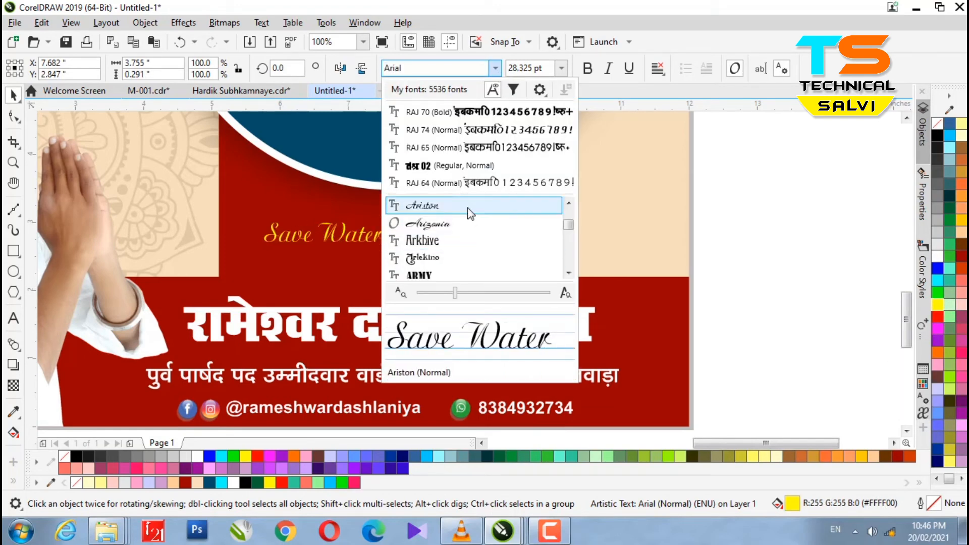
left_click(463, 258)
left_click_drag(524, 251, 553, 258)
key("Left")
key("Left")
key("Left")
key("Left")
key("Left")
key("Left")
key("Left")
key("Left")
key("Left")
key("Left")
key("Left")
key("Left")
key("Left")
scroll(493, 300, "up", 1)
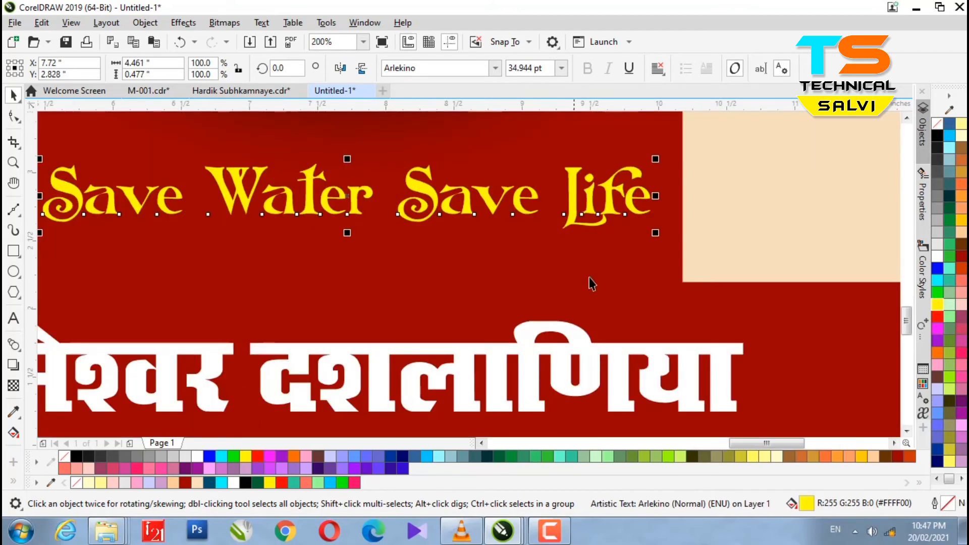
Give the slogan a short, soft drop shadow close to the text.
left_click(14, 364)
left_click_drag(347, 195, 405, 233)
scroll(283, 199, "up", 2)
left_click_drag(778, 353, 735, 348)
scroll(506, 300, "down", 2)
left_click(15, 99)
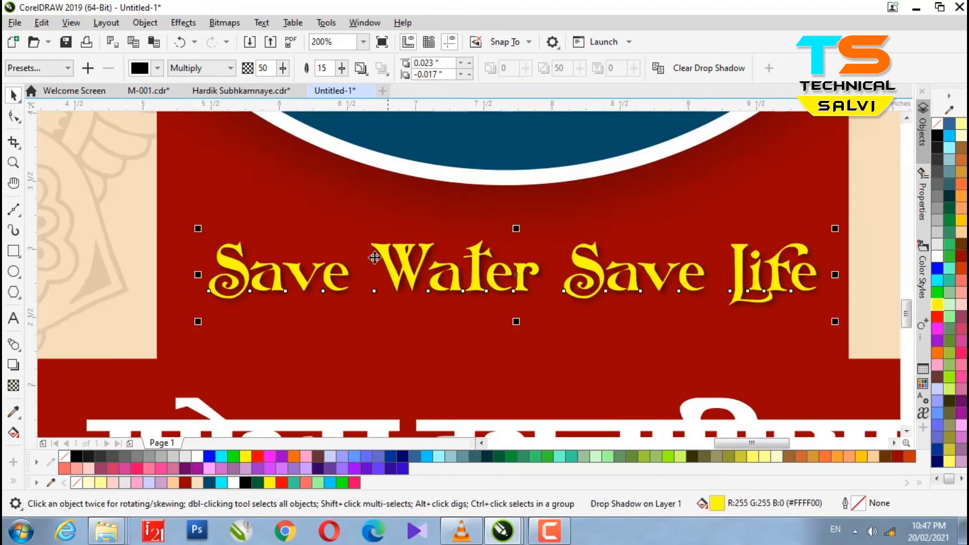
scroll(365, 249, "down", 1)
left_click(807, 294)
scroll(411, 327, "down", 2)
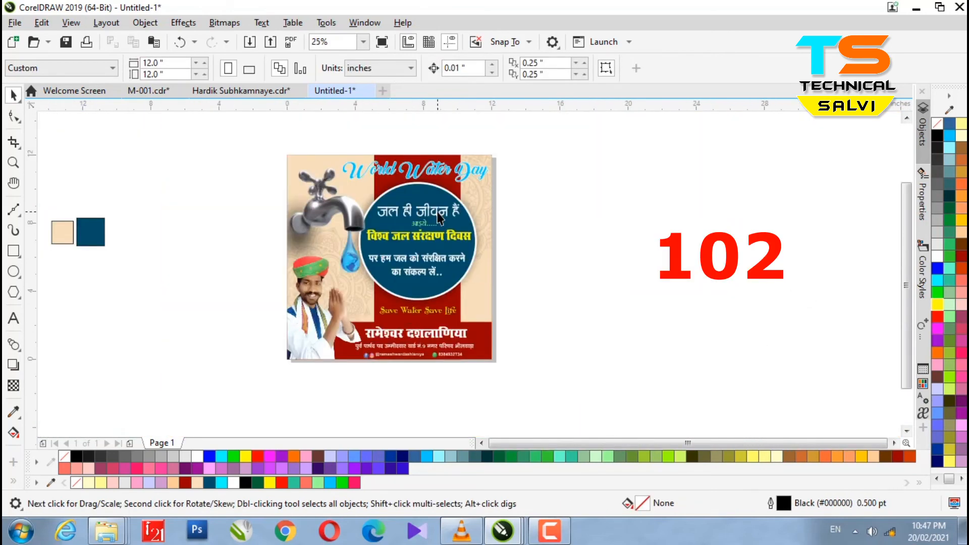
Delete the two colour sample squares.
scroll(440, 218, "up", 1)
scroll(449, 242, "down", 1)
left_click(94, 256)
key("Delete")
Group the poster's 20 objects and move the group off the page to the right.
left_click_drag(154, 162, 518, 379)
left_click_drag(225, 134, 595, 398)
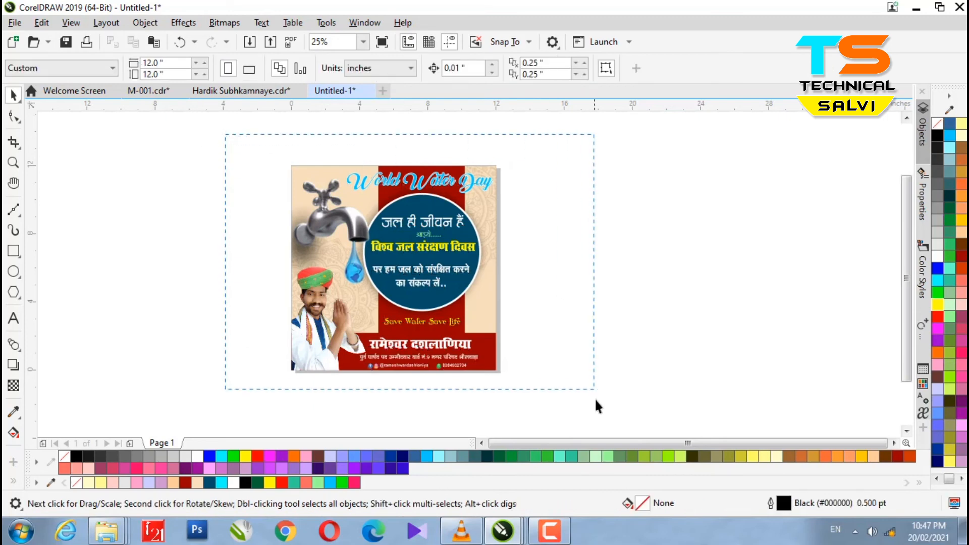
right_click(331, 255)
left_click(359, 191)
left_click_drag(343, 243, 667, 287)
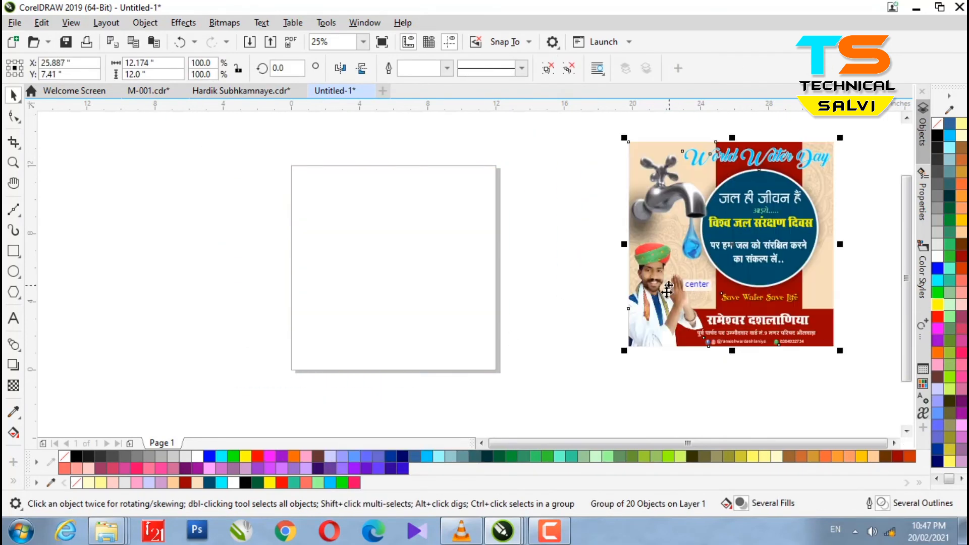
Add a full-page rectangle filled peach with no outline.
double_click(14, 251)
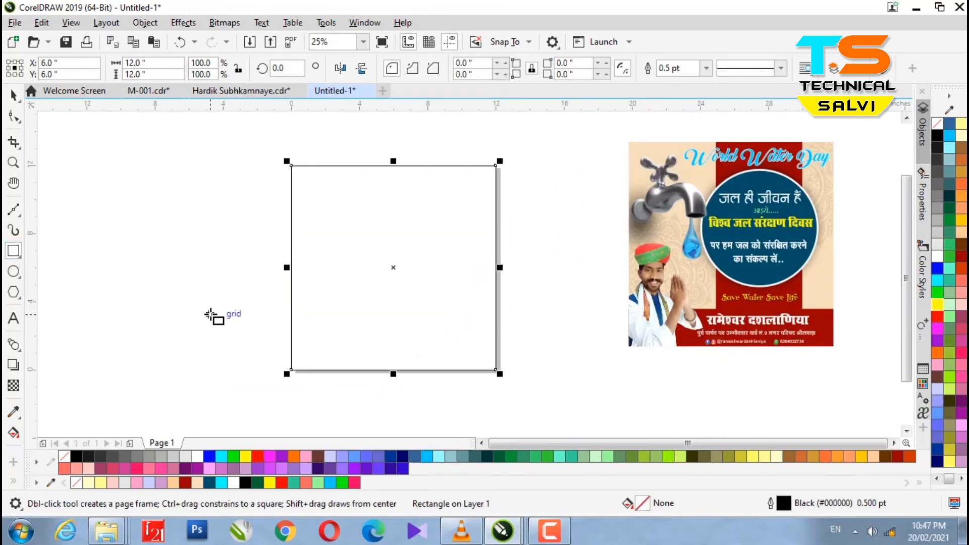
left_click_drag(196, 483, 488, 261)
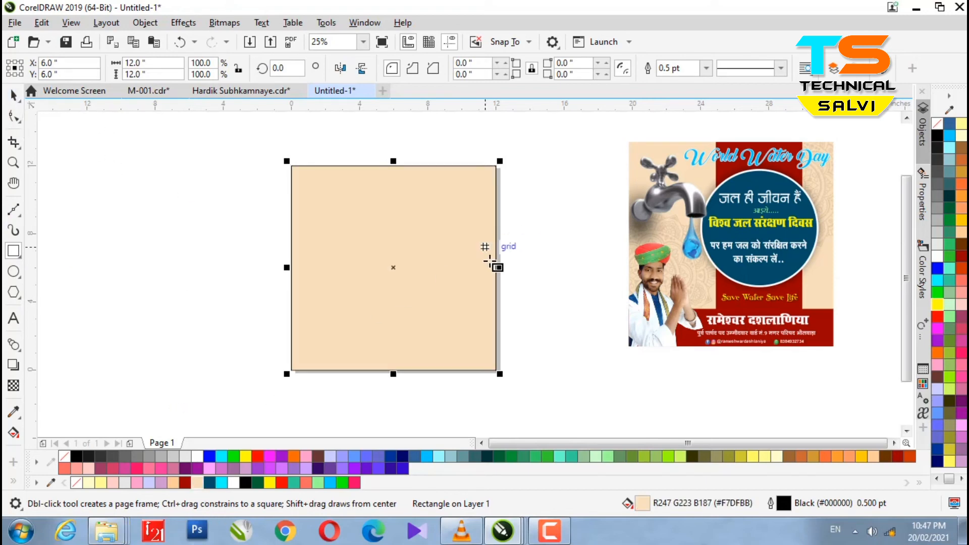
right_click(940, 125)
Centre the poster group on the page and shrink it to about 91% to fit.
left_click(13, 101)
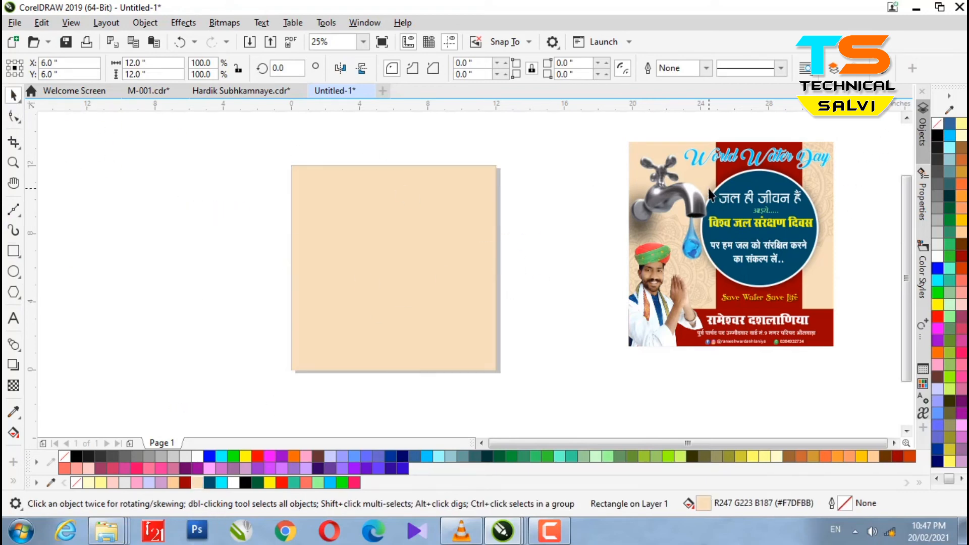
left_click(708, 189)
key("p")
left_click_drag(504, 158, 498, 162)
scroll(475, 160, "up", 1)
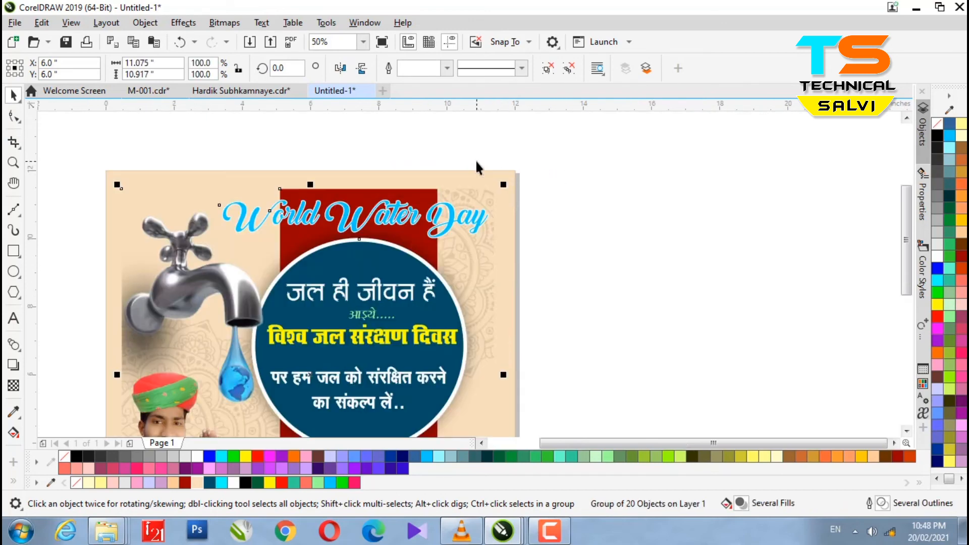
scroll(505, 180, "up", 2)
left_click_drag(459, 232, 494, 209)
scroll(580, 214, "down", 3)
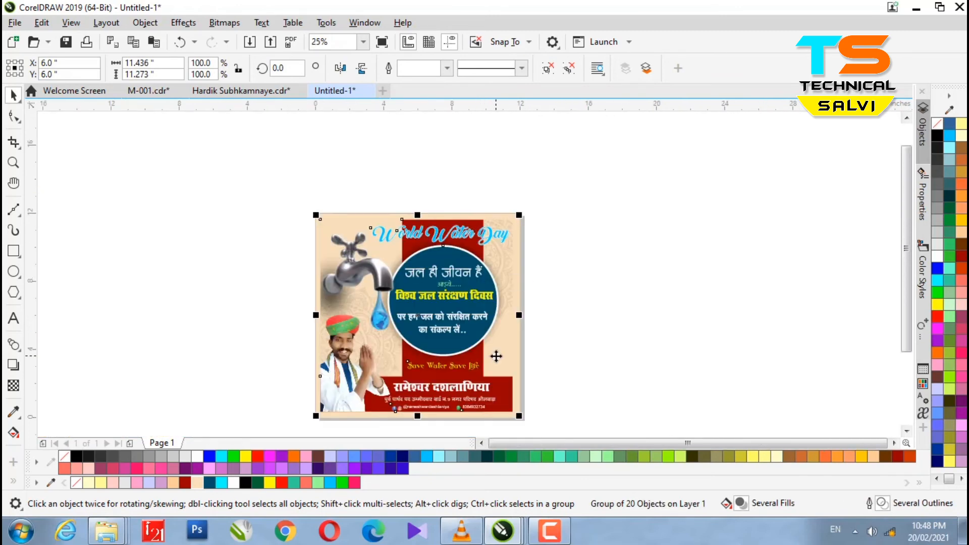
Ungroup the poster and select its background rectangle.
right_click(386, 257)
left_click(434, 141)
left_click(725, 285)
scroll(336, 274, "up", 1)
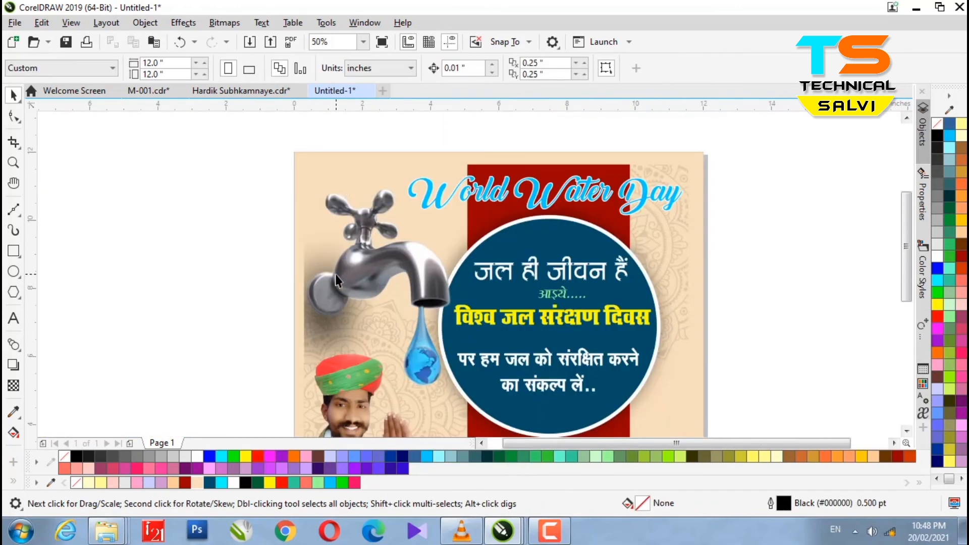
left_click(345, 171)
Give the background rectangle a 1.0 pt green outline.
right_click(937, 135)
scroll(772, 266, "down", 1)
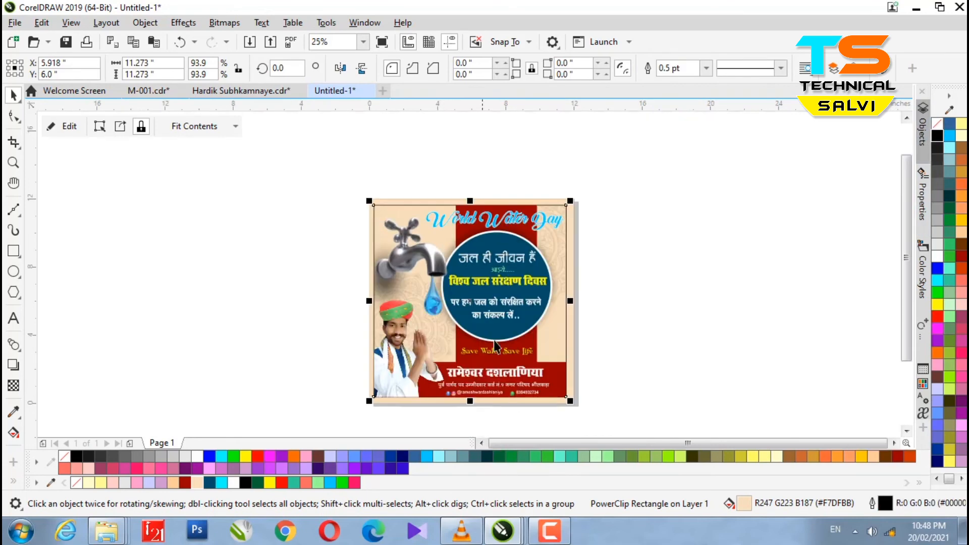
right_click(949, 230)
key("F12")
left_click(396, 211)
left_click(360, 268)
left_click(605, 363)
scroll(394, 214, "up", 1)
scroll(393, 214, "down", 1)
scroll(510, 305, "up", 1)
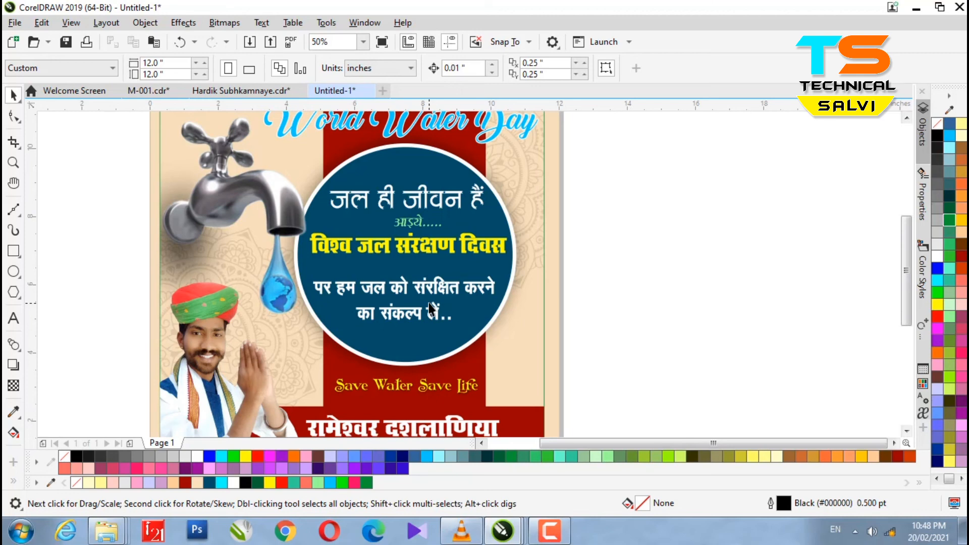
Type the date '22 March' above the poster, checking the calendar for March 2021.
scroll(446, 300, "down", 2)
scroll(337, 215, "up", 1)
scroll(335, 216, "down", 1)
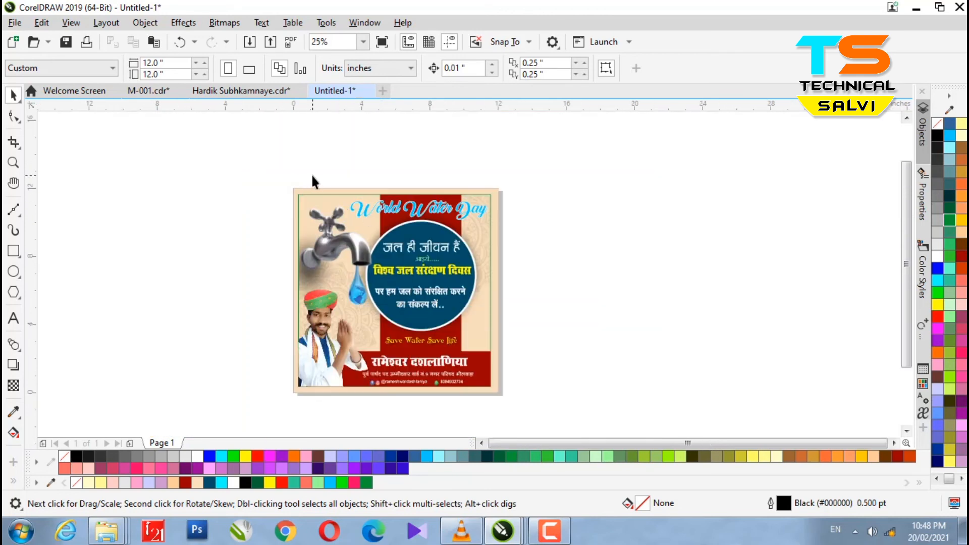
scroll(309, 188, "up", 2)
left_click(14, 318)
left_click(236, 154)
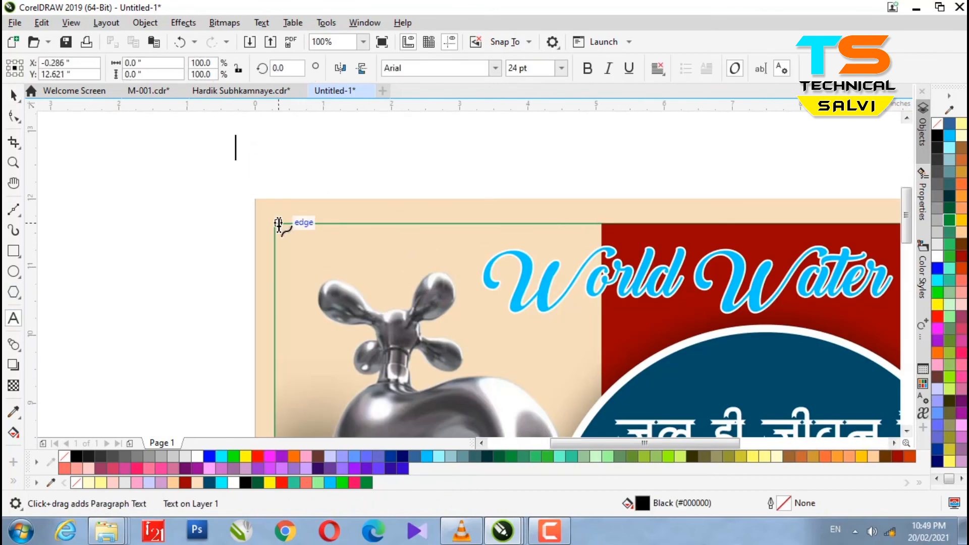
type("22 March")
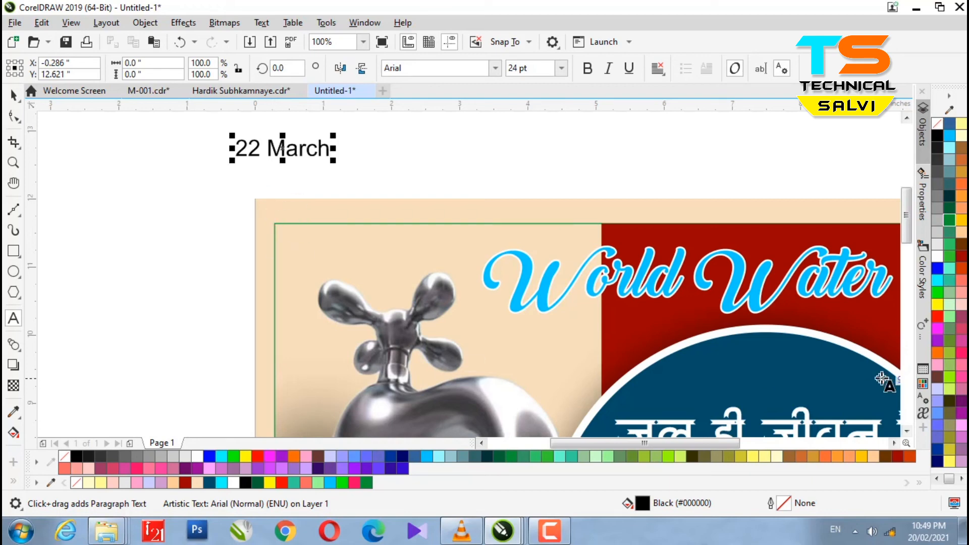
left_click(929, 530)
left_click(841, 371)
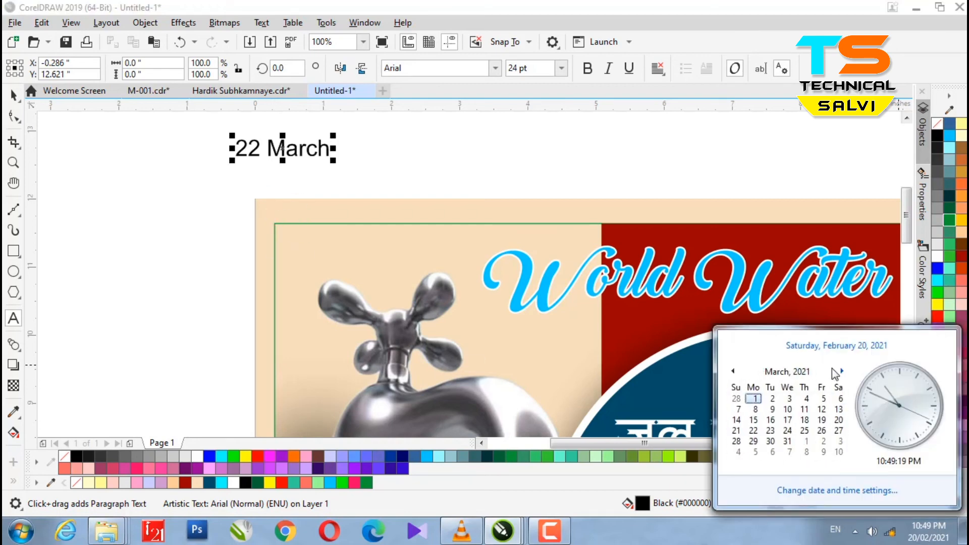
left_click(223, 189)
Move the 22 March date to the poster's top-left, make it bold and pink-red.
left_click_drag(298, 148, 416, 268)
left_click(587, 69)
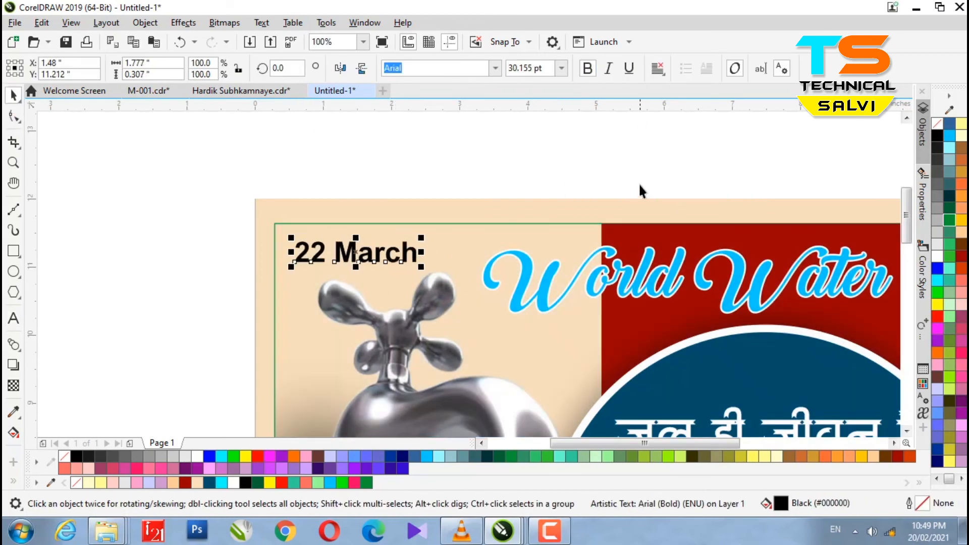
left_click(962, 360)
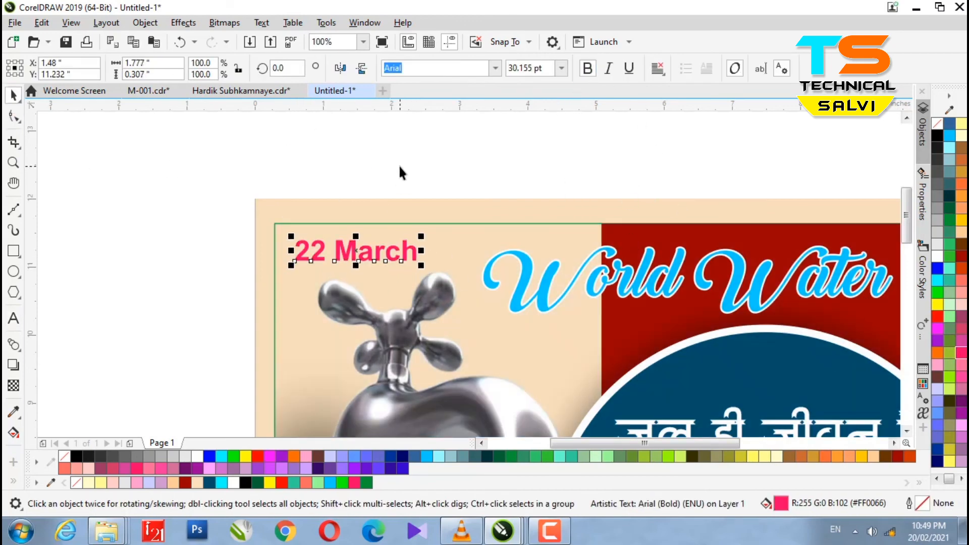
left_click(262, 178)
scroll(262, 178, "down", 2)
Begin a credit text line starting 'Edit By' beside the poster.
left_click(13, 318)
left_click(536, 203)
type("Edit ")
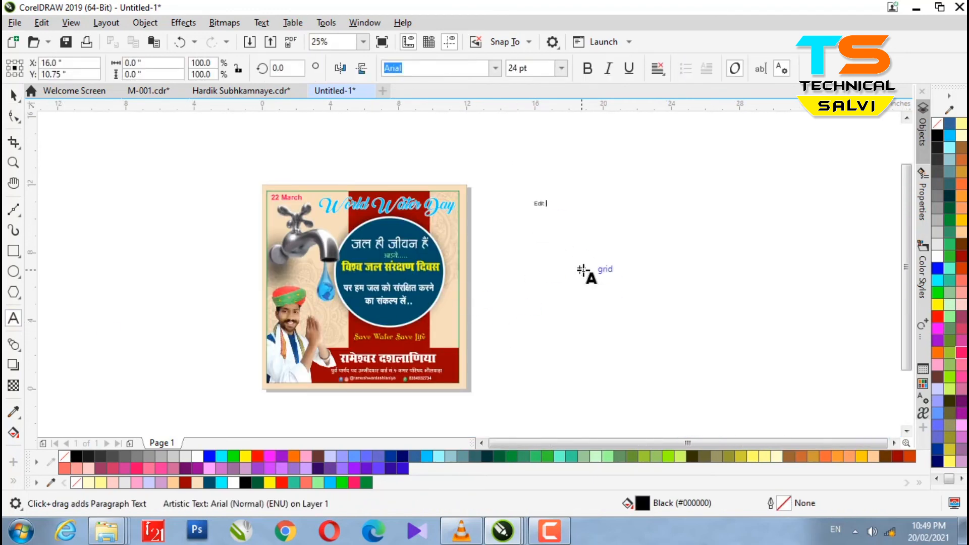
type("By Tech")
Finish the credit text with the editor's name and phone number, and rotate it 90 degrees.
scroll(585, 204, "up", 2)
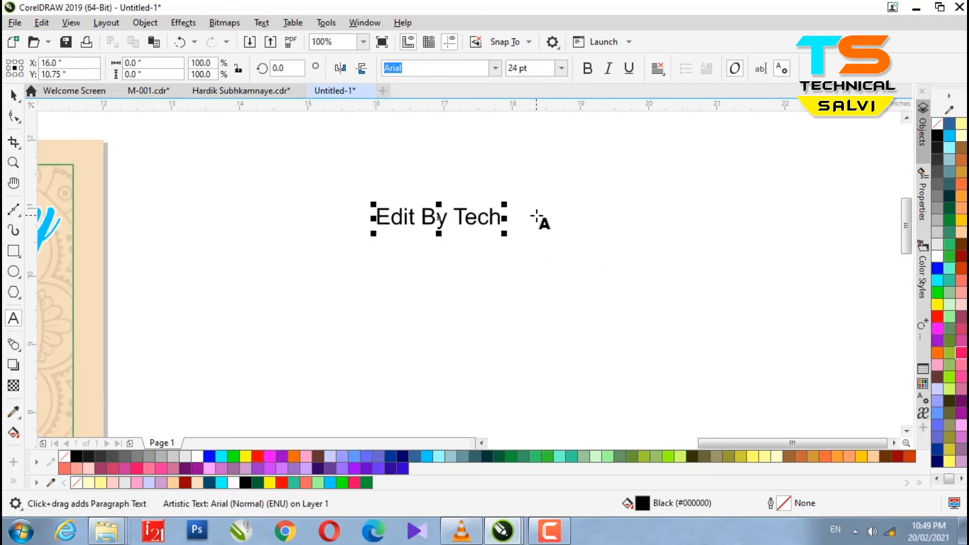
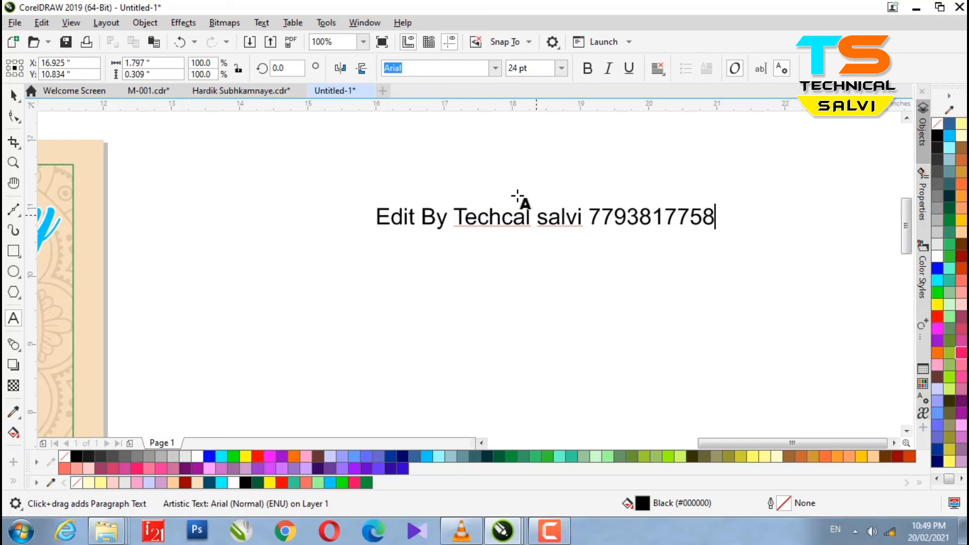
left_click(19, 95)
left_click_drag(298, 69, 265, 70)
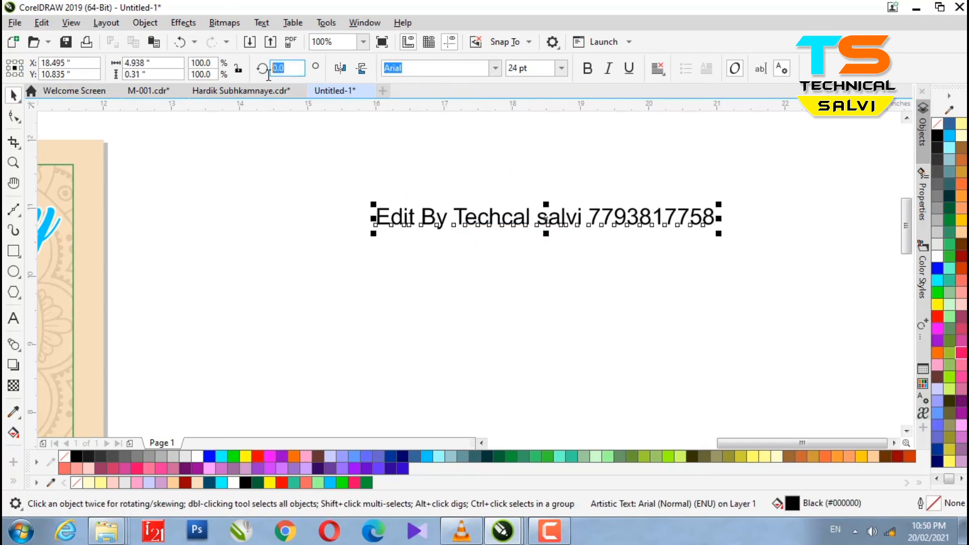
type("90")
key("Return")
Set the credit text to 18 pt and place it along the poster's right edge.
triple_click(539, 66)
type("18")
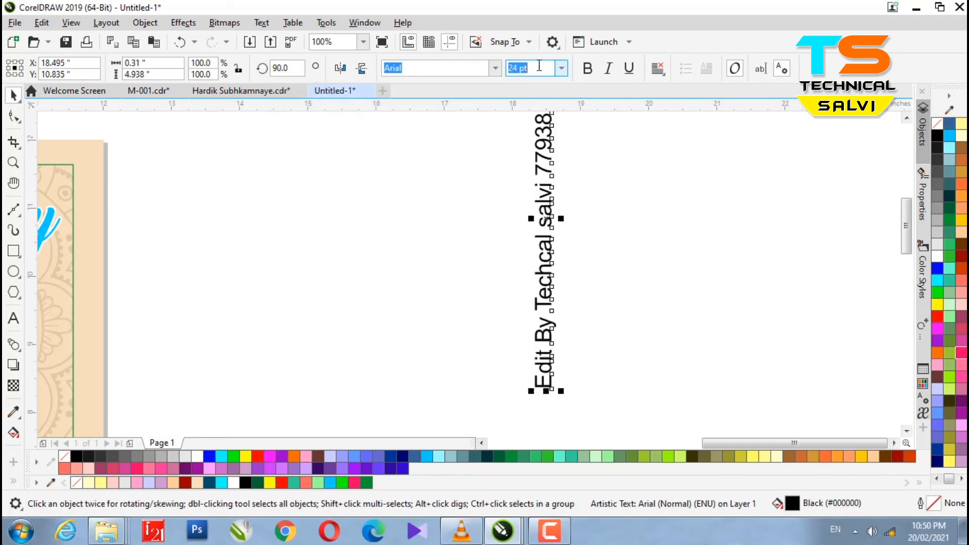
key("Return")
scroll(599, 145, "down", 2)
left_click_drag(571, 182, 326, 319)
scroll(516, 239, "down", 1)
scroll(419, 288, "up", 1)
key("Up")
key("Up")
key("Up")
key("Up")
key("Up")
key("Up")
key("Up")
key("Up")
key("Up")
key("Up")
left_click(565, 280)
scroll(549, 239, "down", 1)
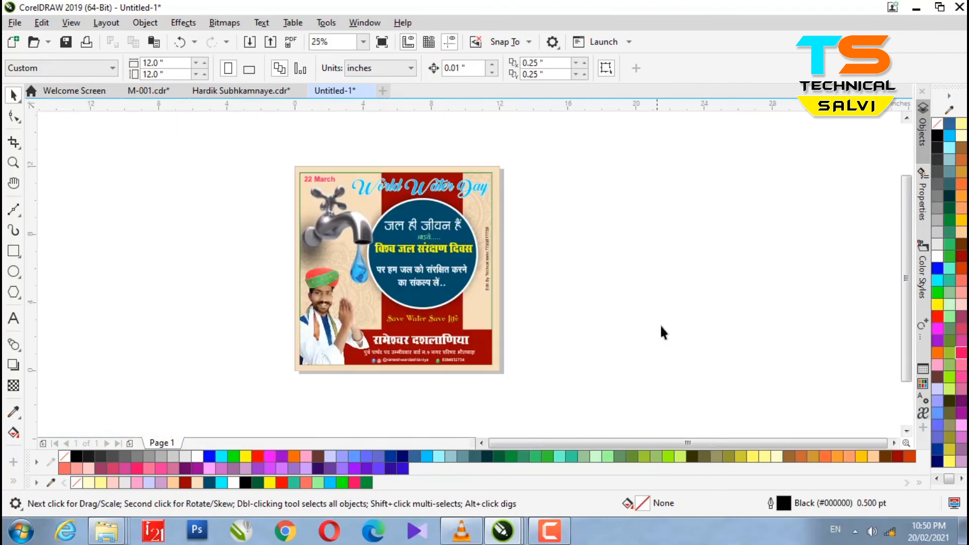